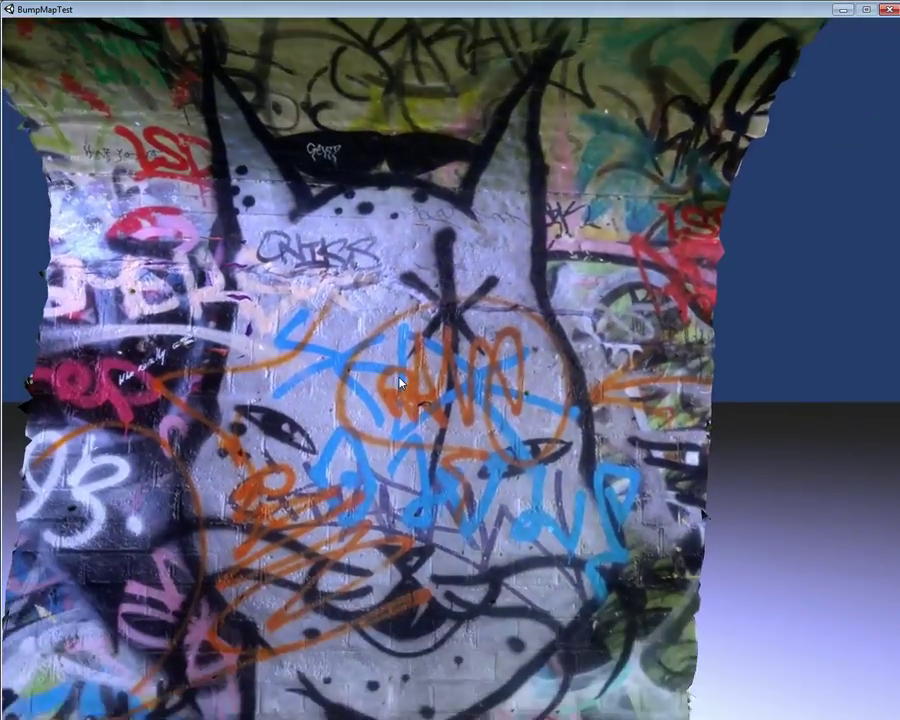
- Leave the running BumpMapTest player and return to the Unity editor showing the demo scene
{"action": "key", "text": "alt+Tab"}
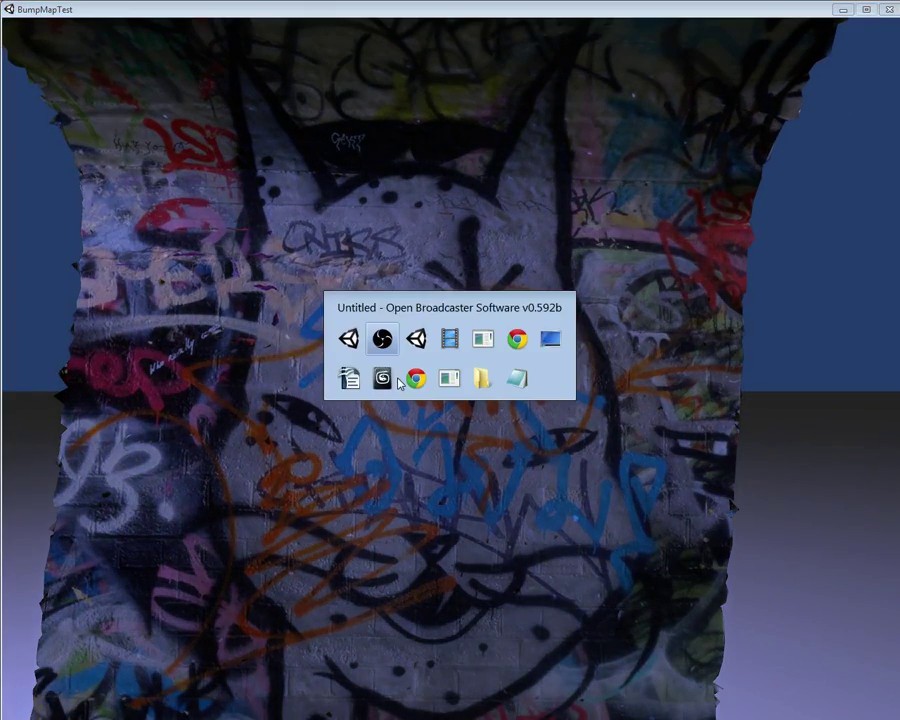
{"action": "left_click", "coordinate": [596, 706]}
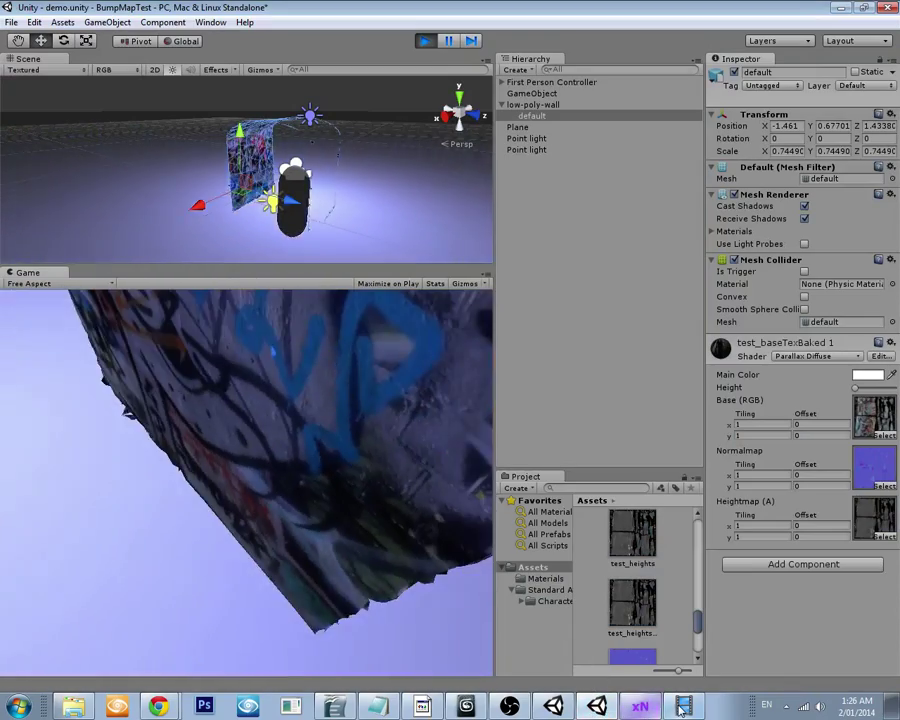
- In the PhotoScan tunnel project, compare the Copy of Chunk 1 and Chunk 1 tunnel models from several angles
{"action": "left_click", "coordinate": [684, 708]}
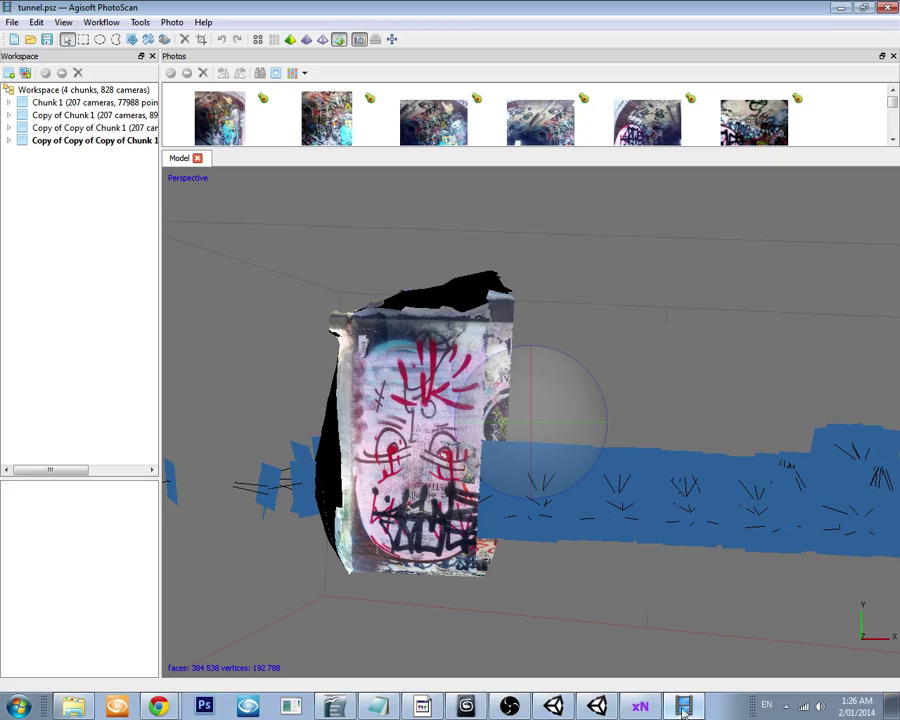
{"action": "left_click_drag", "start_coordinate": [517, 470], "coordinate": [532, 433]}
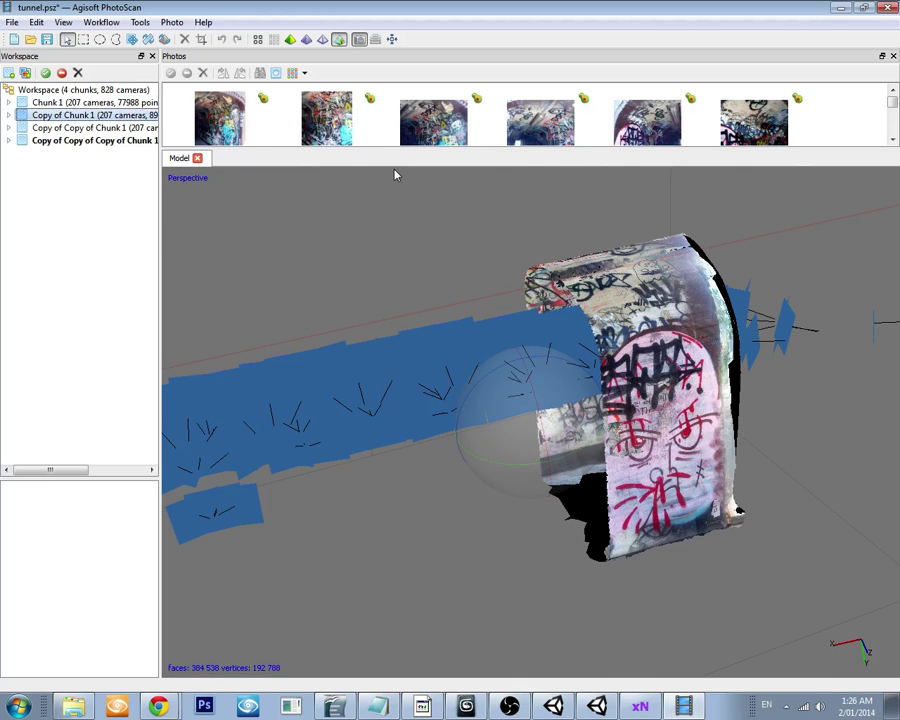
{"action": "double_click", "coordinate": [100, 115]}
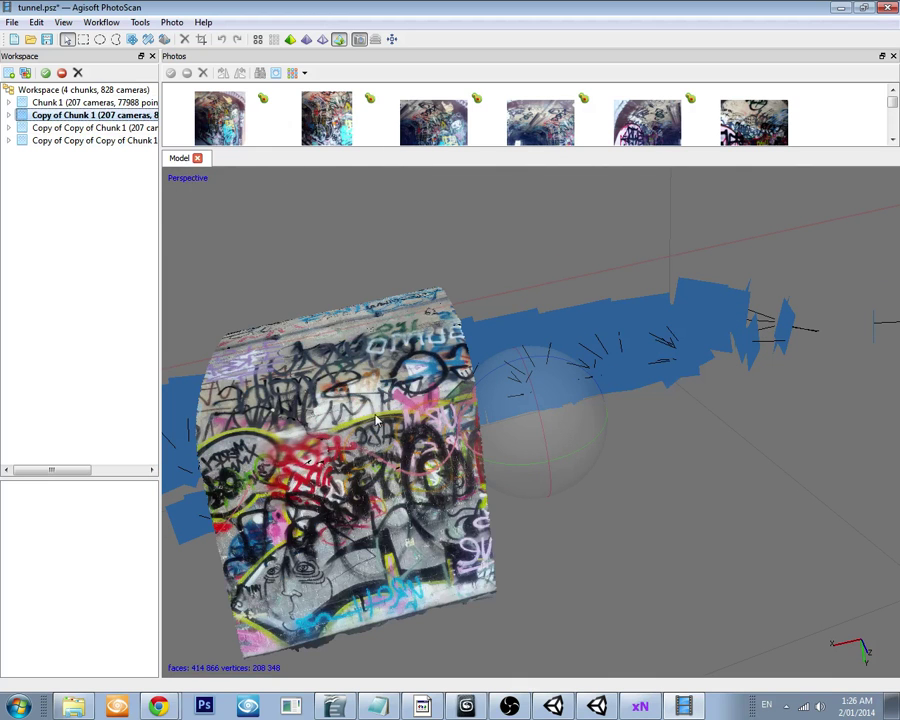
{"action": "left_click_drag", "start_coordinate": [436, 404], "coordinate": [461, 320]}
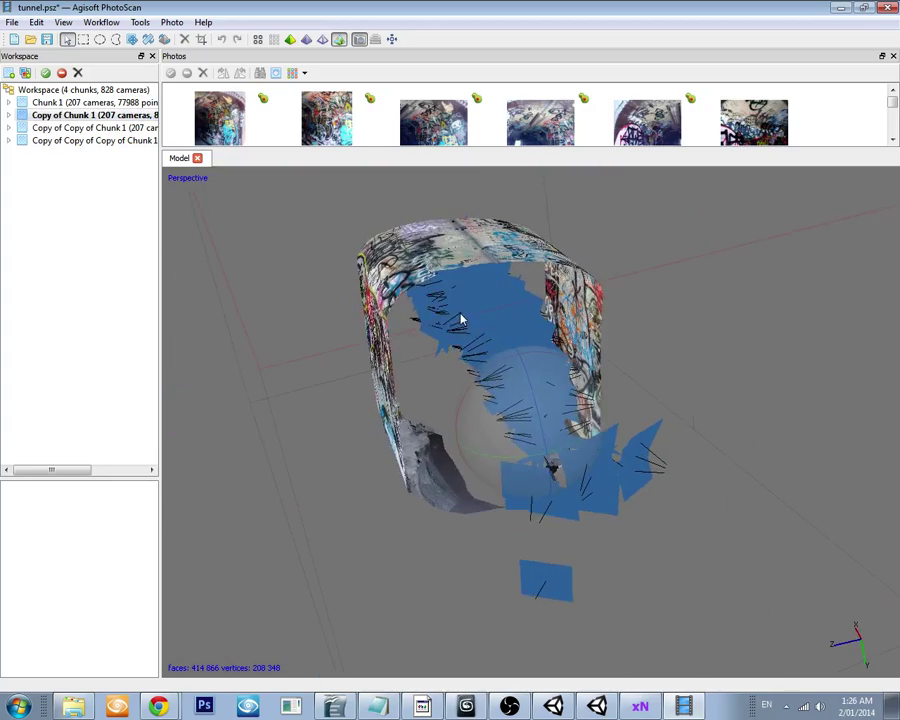
{"action": "left_click_drag", "start_coordinate": [506, 389], "coordinate": [243, 187]}
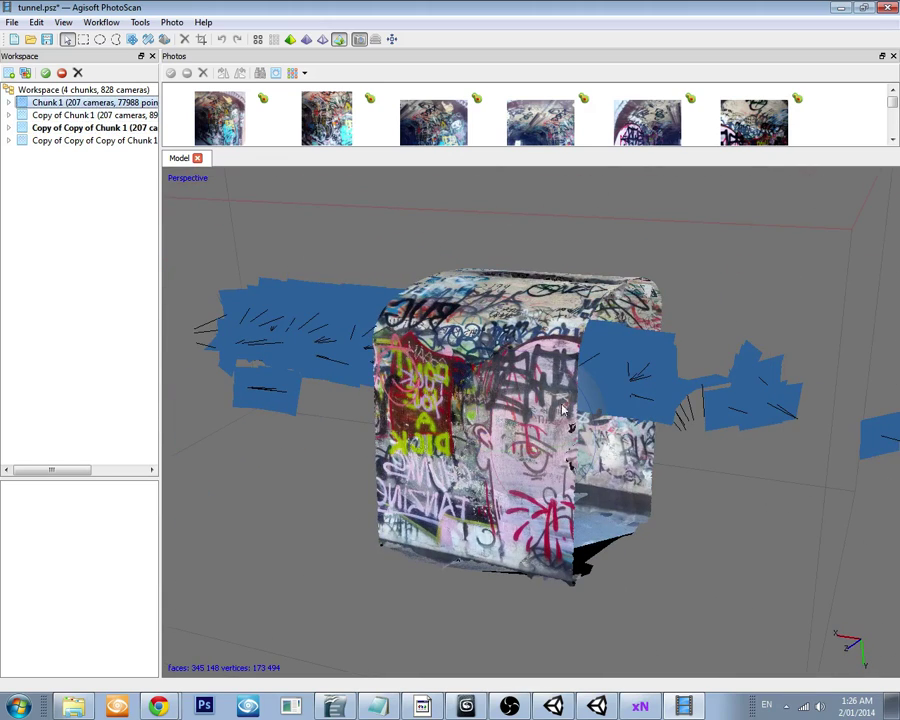
{"action": "left_click_drag", "start_coordinate": [564, 413], "coordinate": [291, 629]}
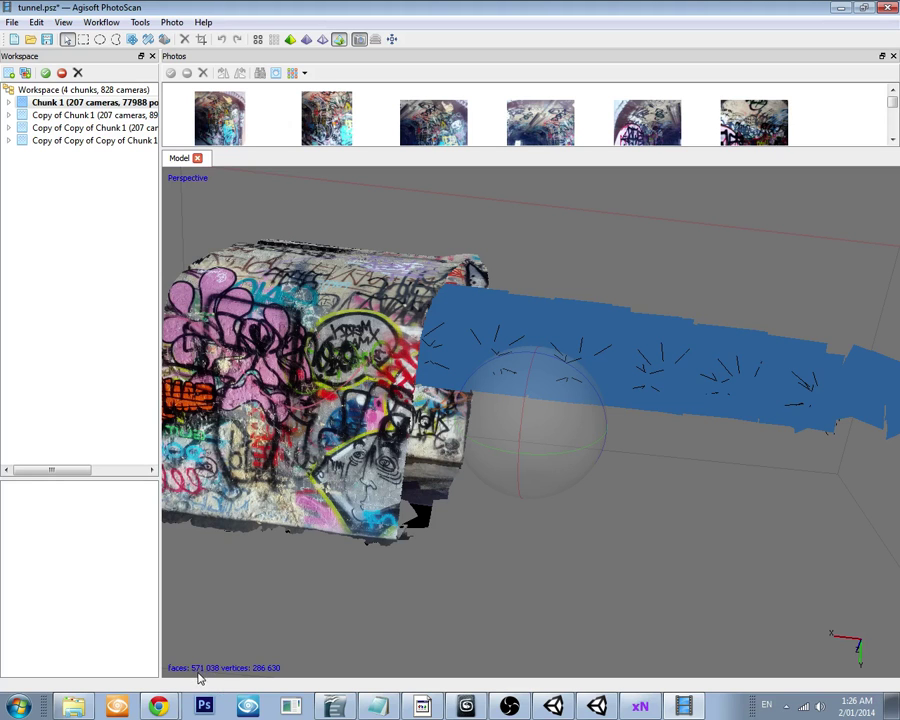
{"action": "left_click_drag", "start_coordinate": [474, 420], "coordinate": [505, 405]}
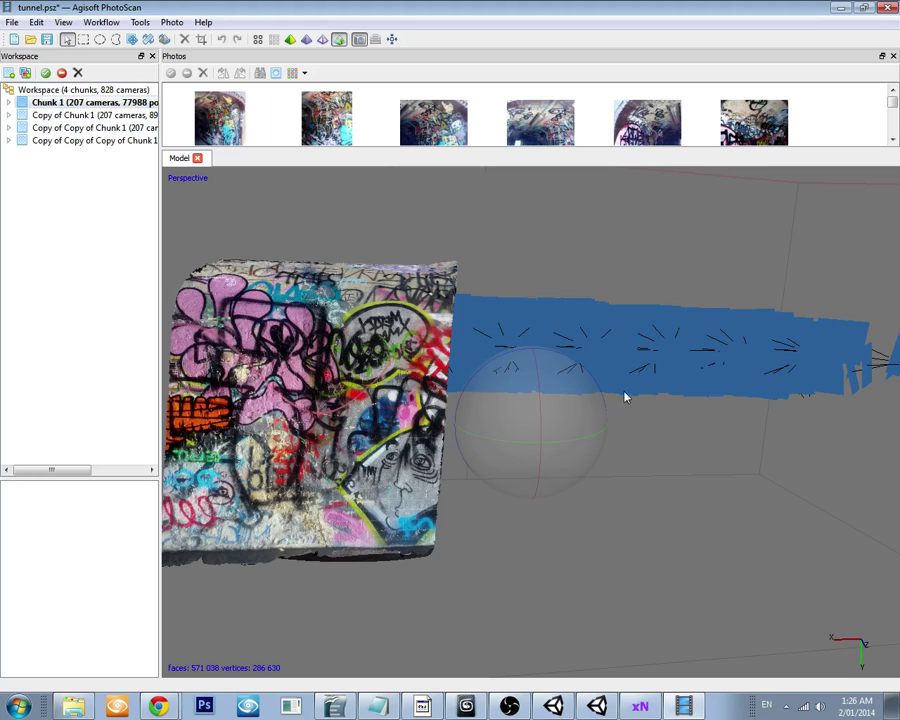
- Activate Copy of Copy of Chunk 1 and orbit its tunnel model to compare it with the others
{"action": "left_click_drag", "start_coordinate": [625, 397], "coordinate": [500, 380]}
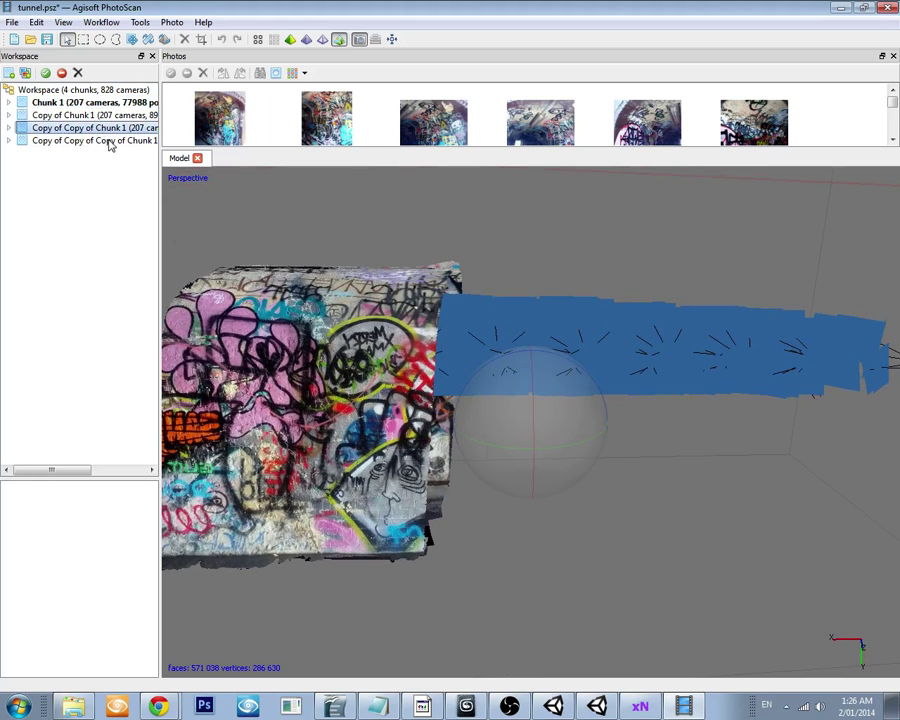
{"action": "double_click", "coordinate": [100, 128]}
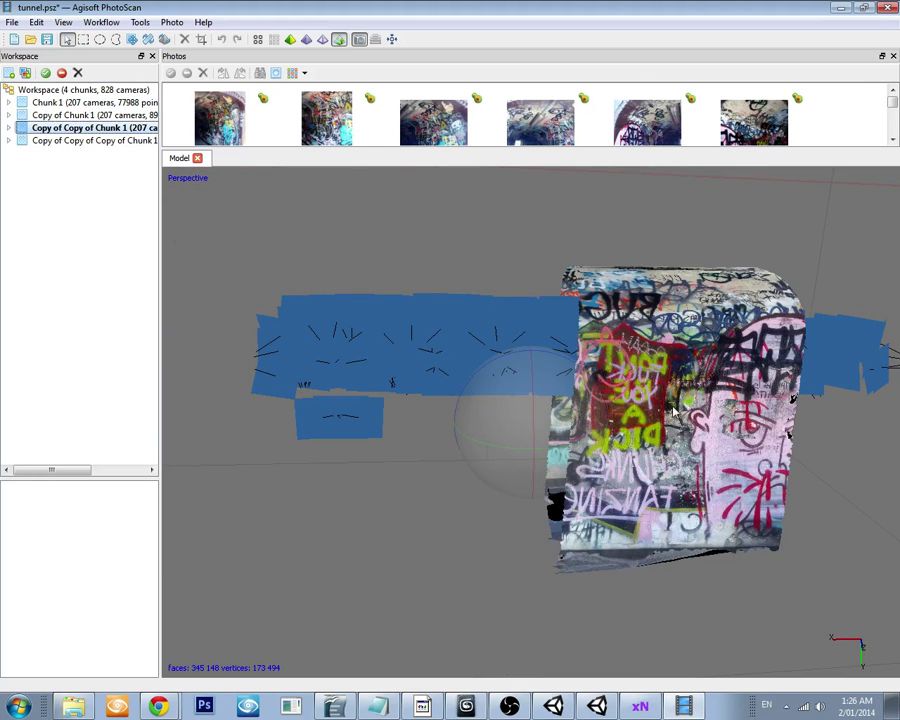
{"action": "left_click_drag", "start_coordinate": [673, 410], "coordinate": [443, 379]}
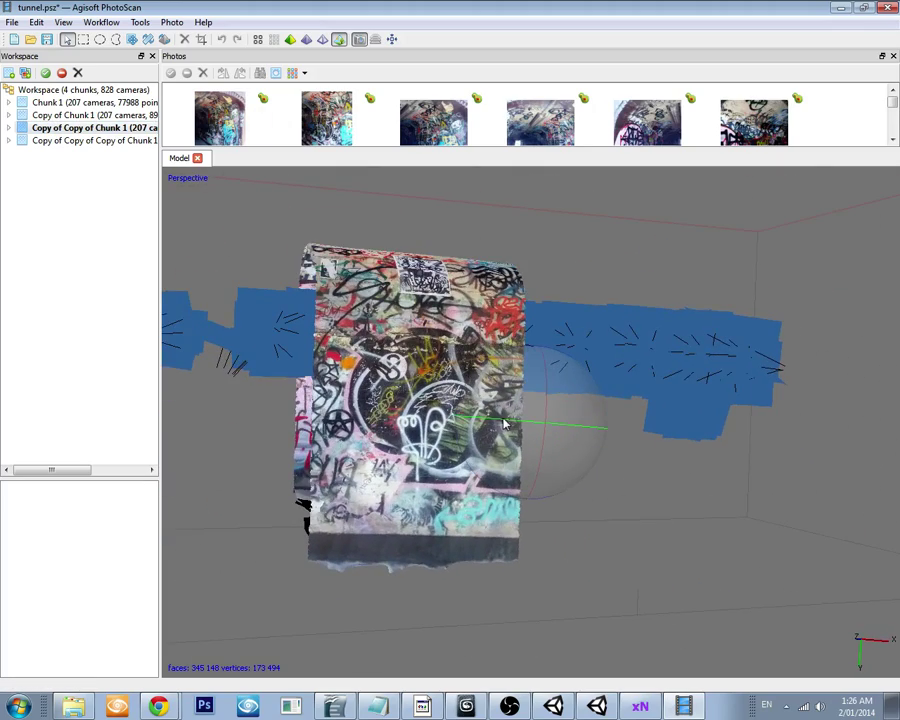
{"action": "left_click_drag", "start_coordinate": [505, 424], "coordinate": [528, 468]}
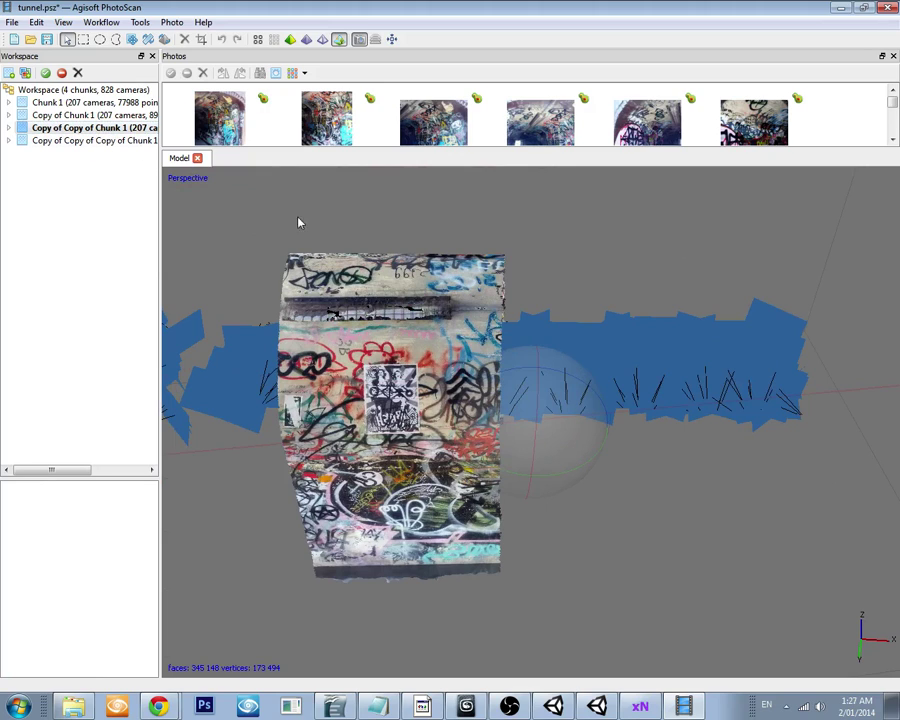
{"action": "left_click_drag", "start_coordinate": [530, 471], "coordinate": [390, 357]}
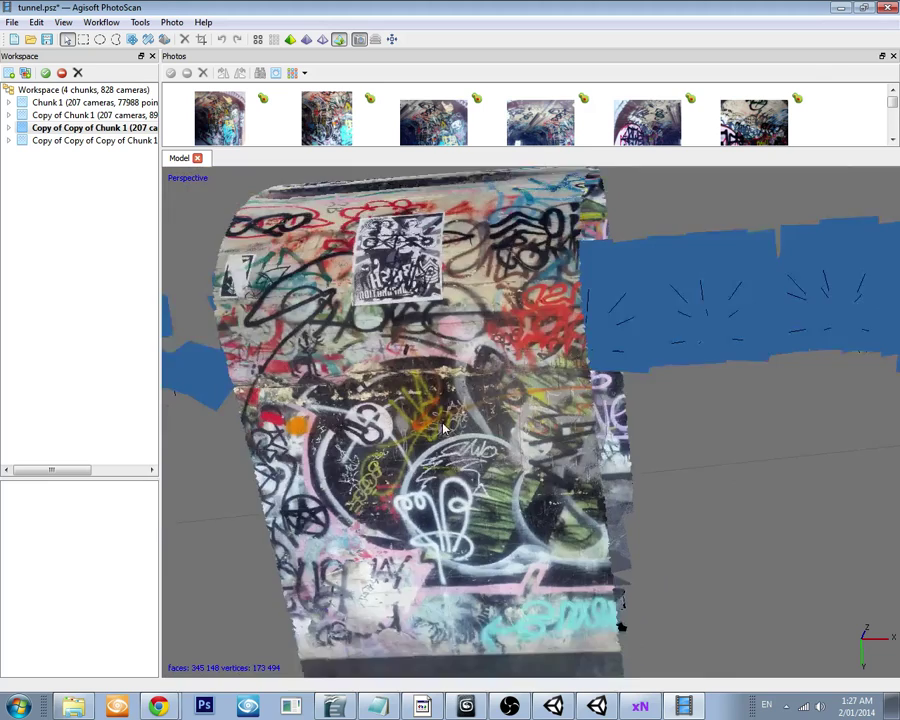
{"action": "left_click_drag", "start_coordinate": [455, 450], "coordinate": [400, 390]}
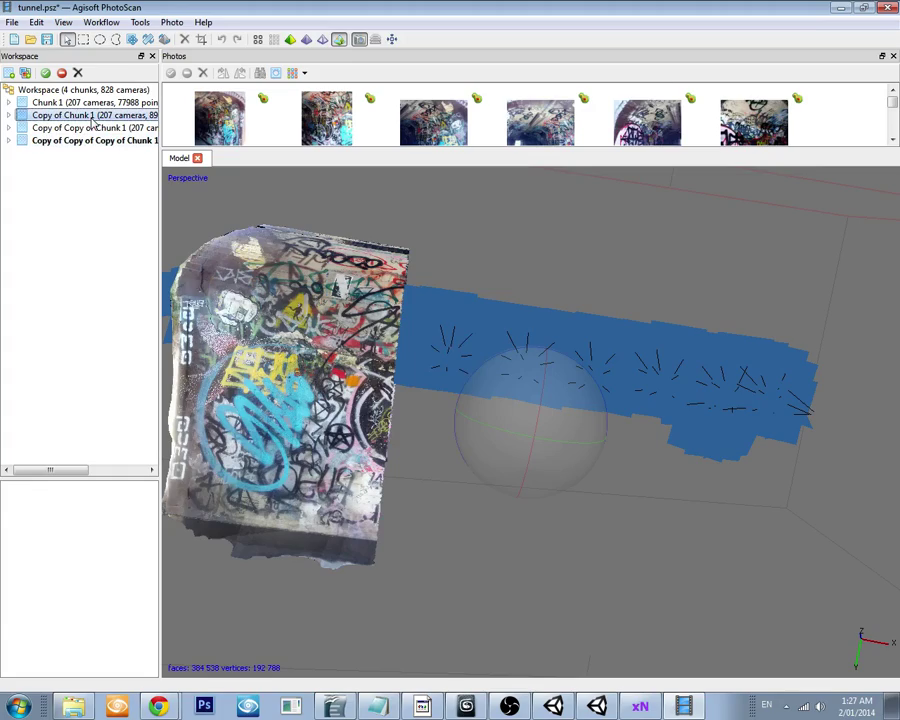
{"action": "left_click_drag", "start_coordinate": [494, 449], "coordinate": [480, 420]}
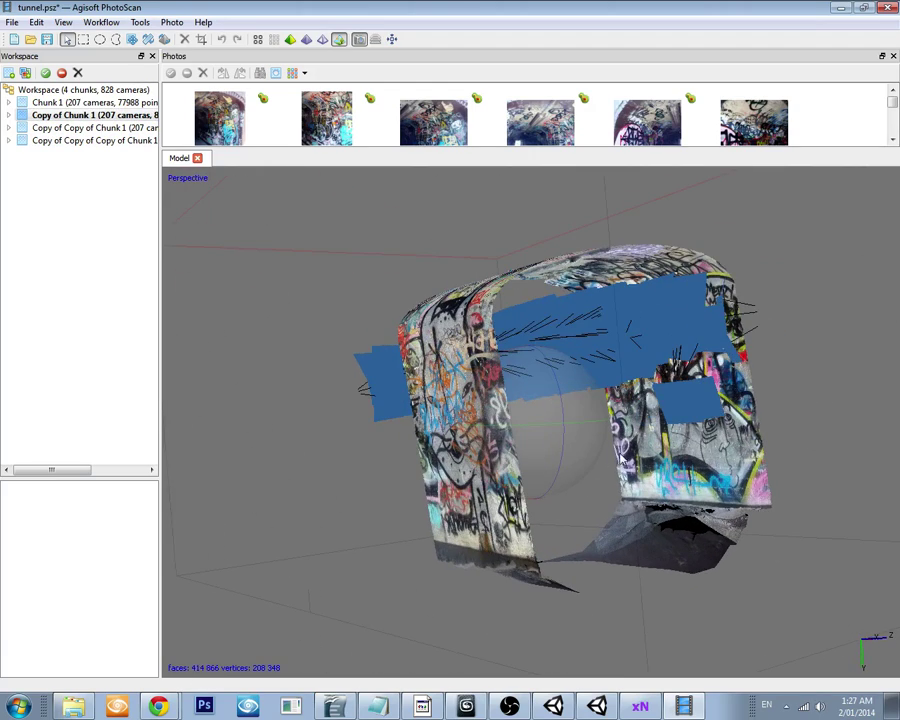
{"action": "left_click_drag", "start_coordinate": [620, 455], "coordinate": [420, 380]}
- Export the textured model as high-poly-wall.obj in bumpmaptest\Meshes, replacing the old file, with JPEG texture
{"action": "left_click", "coordinate": [11, 22]}
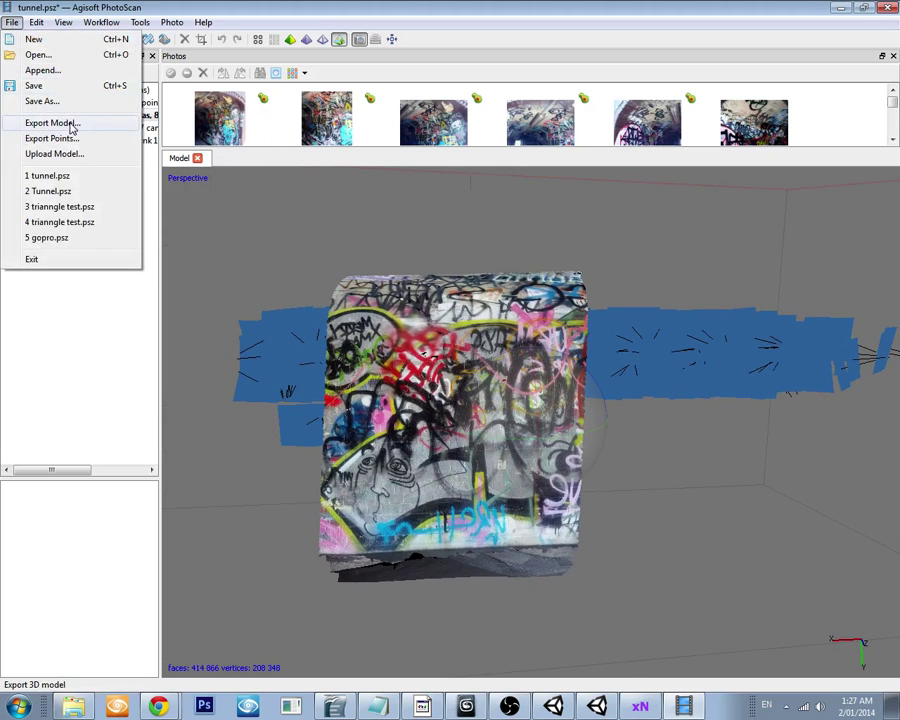
{"action": "left_click", "coordinate": [70, 123]}
{"action": "left_click", "coordinate": [334, 212]}
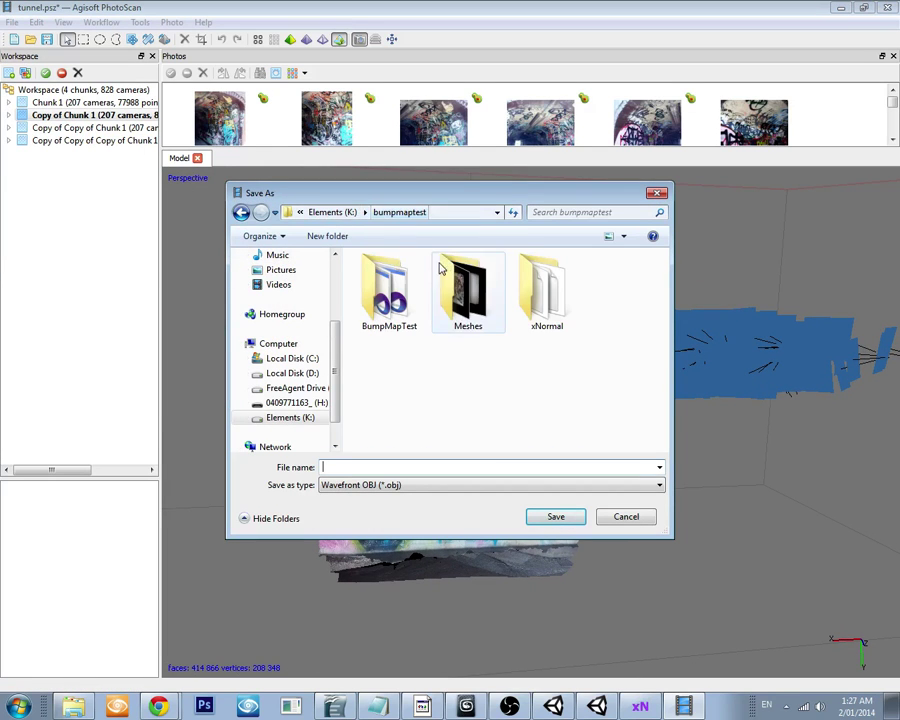
{"action": "double_click", "coordinate": [466, 300]}
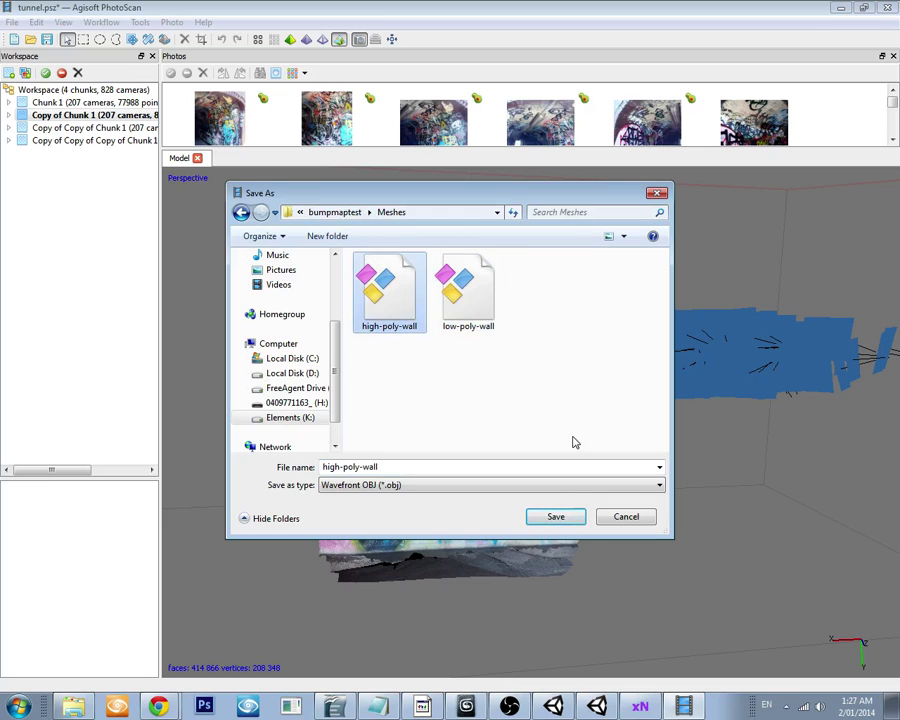
{"action": "left_click", "coordinate": [565, 517]}
{"action": "left_click", "coordinate": [491, 358]}
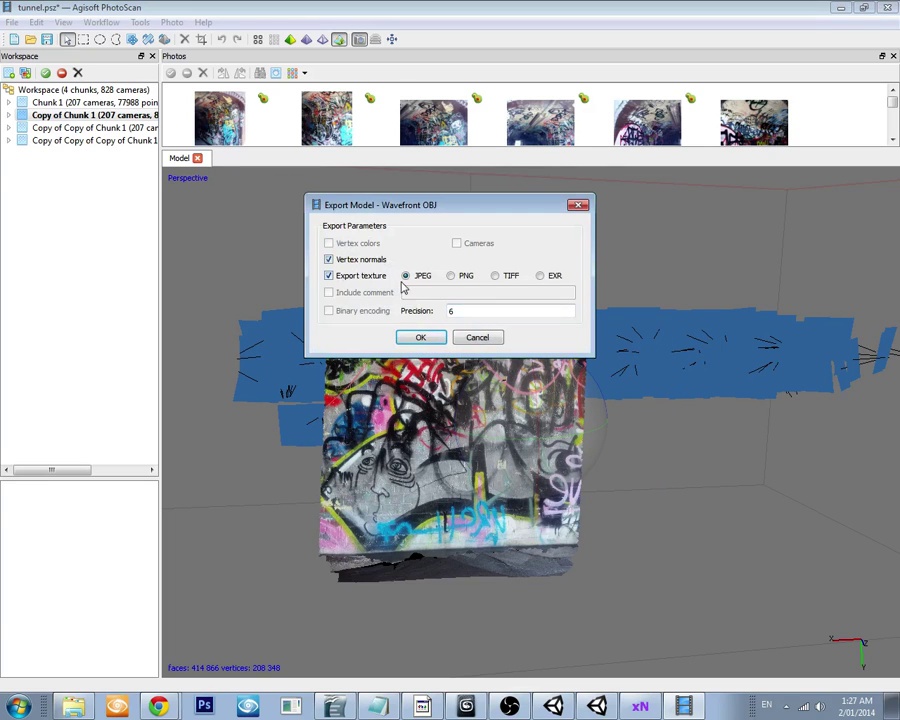
{"action": "left_click", "coordinate": [421, 338]}
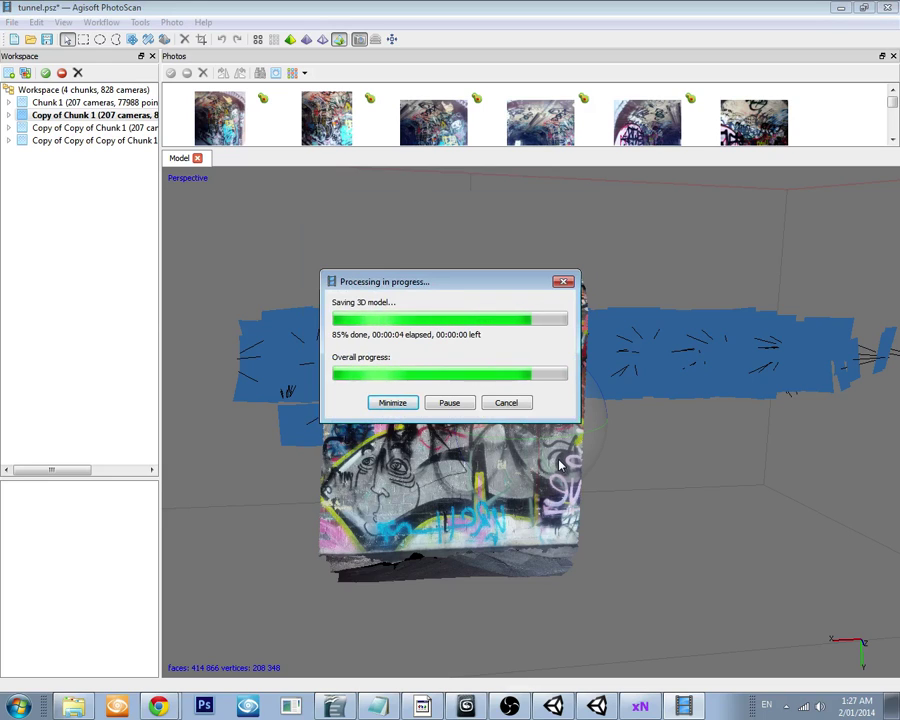
{"action": "left_click", "coordinate": [506, 405]}
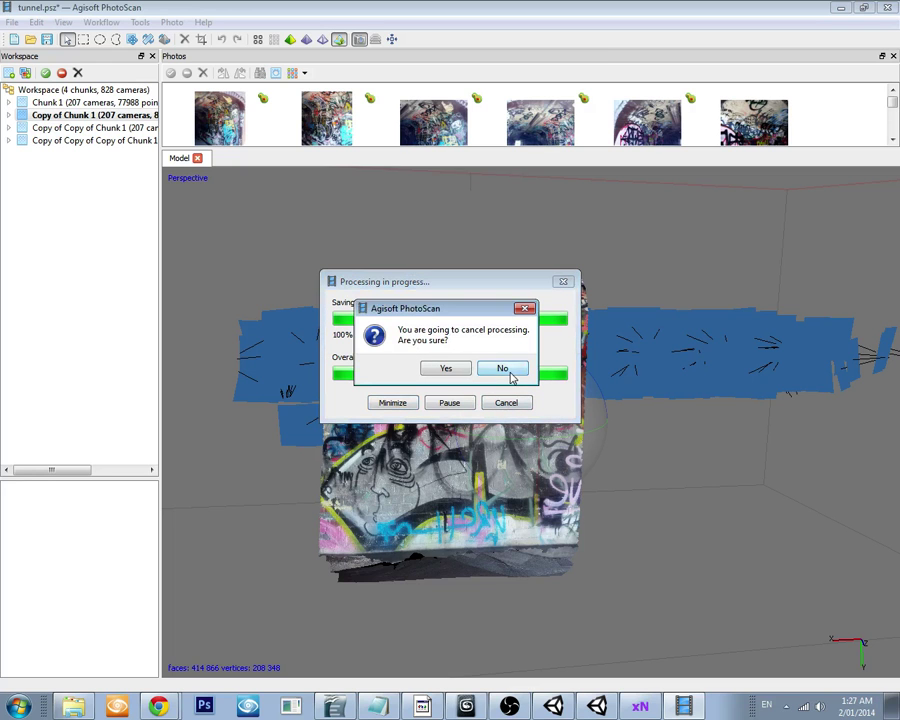
{"action": "left_click", "coordinate": [509, 372]}
{"action": "left_click_drag", "start_coordinate": [500, 375], "coordinate": [258, 302]}
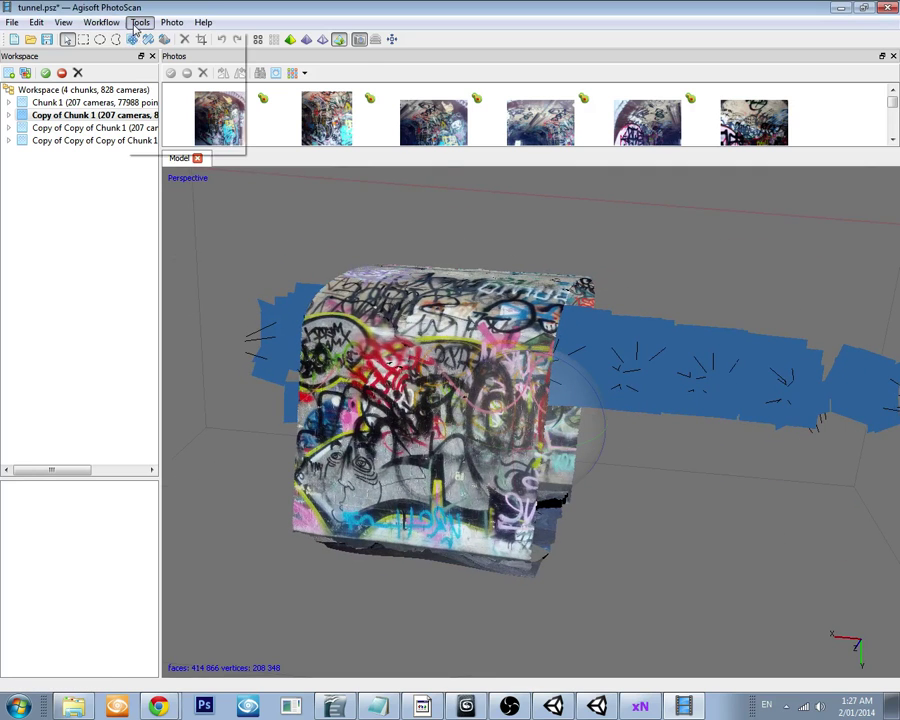
- Decimate the tunnel mesh to a target of 1000 faces
{"action": "left_click", "coordinate": [137, 25]}
{"action": "mouse_move", "coordinate": [165, 45]}
{"action": "left_click", "coordinate": [290, 42]}
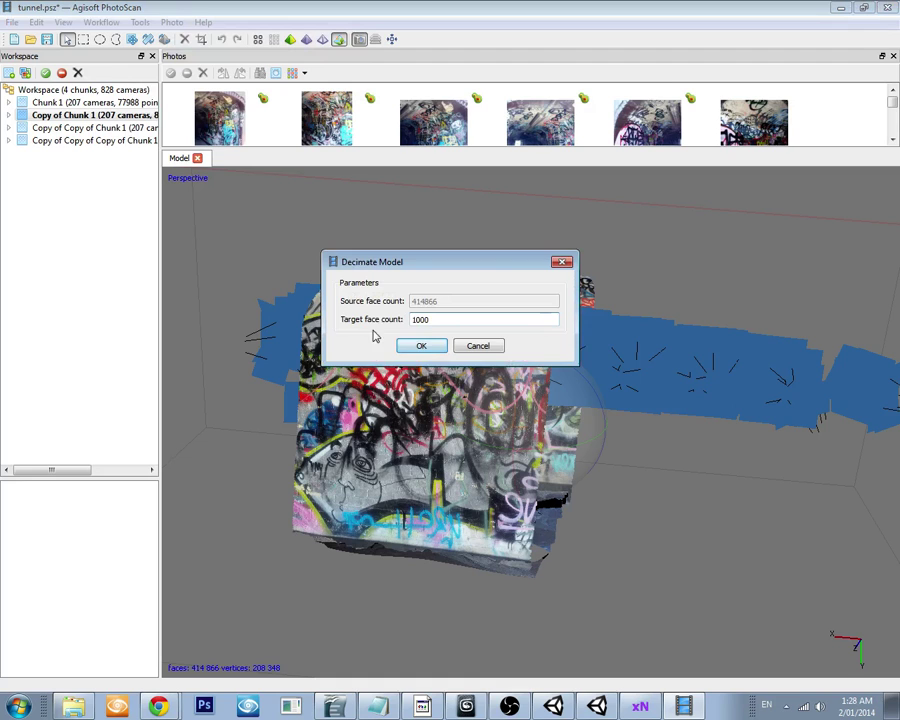
{"action": "left_click", "coordinate": [424, 347]}
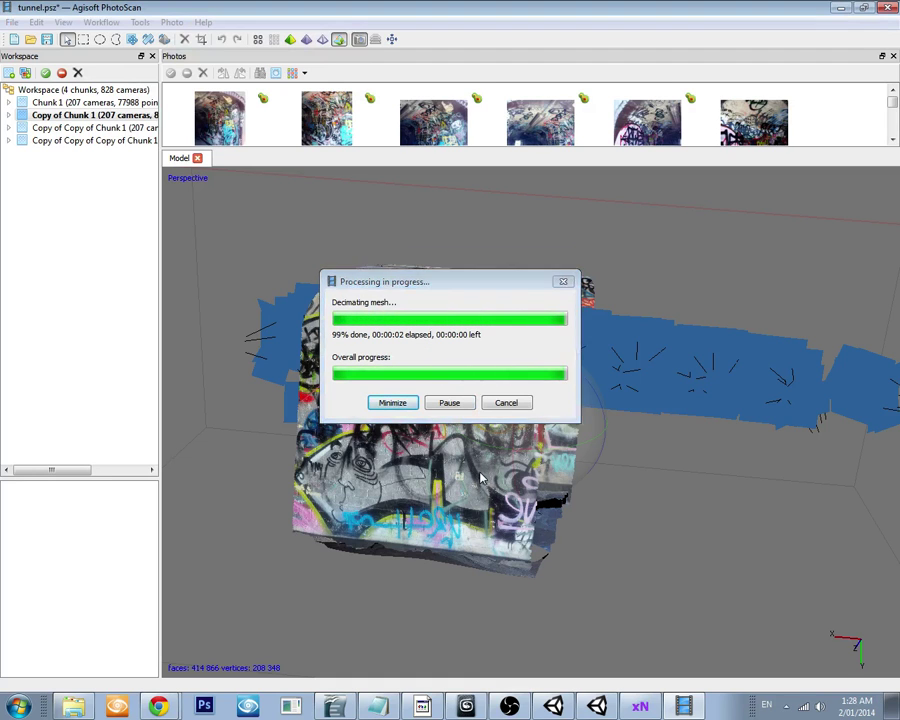
{"action": "left_click_drag", "start_coordinate": [481, 479], "coordinate": [512, 432]}
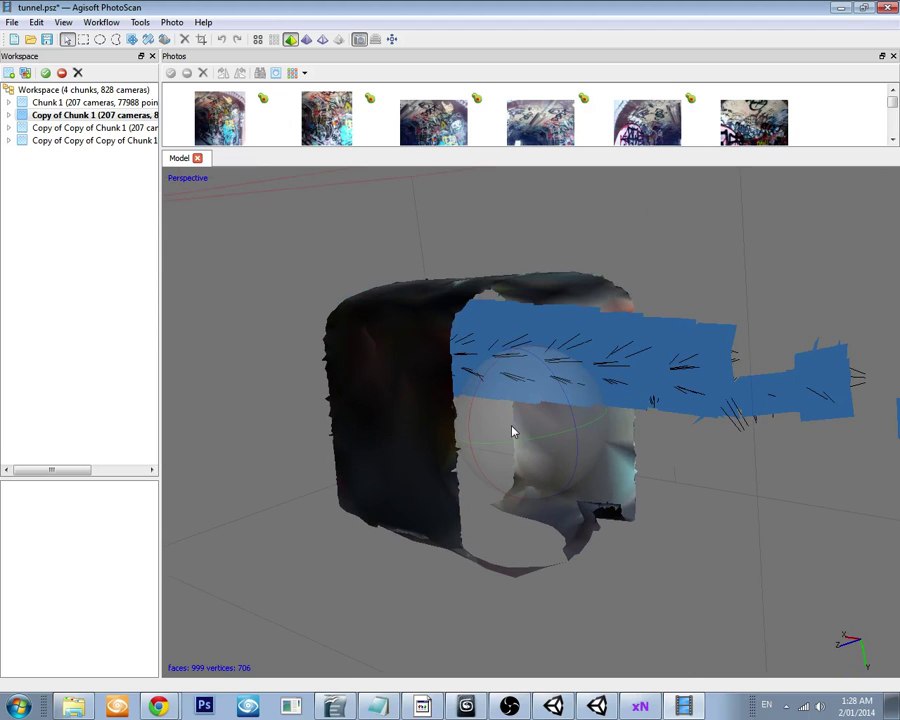
- Show the low-poly mesh as wireframe with the camera positions hidden
{"action": "left_click", "coordinate": [306, 39]}
{"action": "mouse_move", "coordinate": [482, 305]}
{"action": "left_mouse_down"}
{"action": "mouse_move", "coordinate": [587, 432]}
{"action": "mouse_move", "coordinate": [468, 418]}
{"action": "mouse_move", "coordinate": [447, 426]}
{"action": "mouse_move", "coordinate": [516, 482]}
{"action": "mouse_move", "coordinate": [450, 380]}
{"action": "left_mouse_up"}
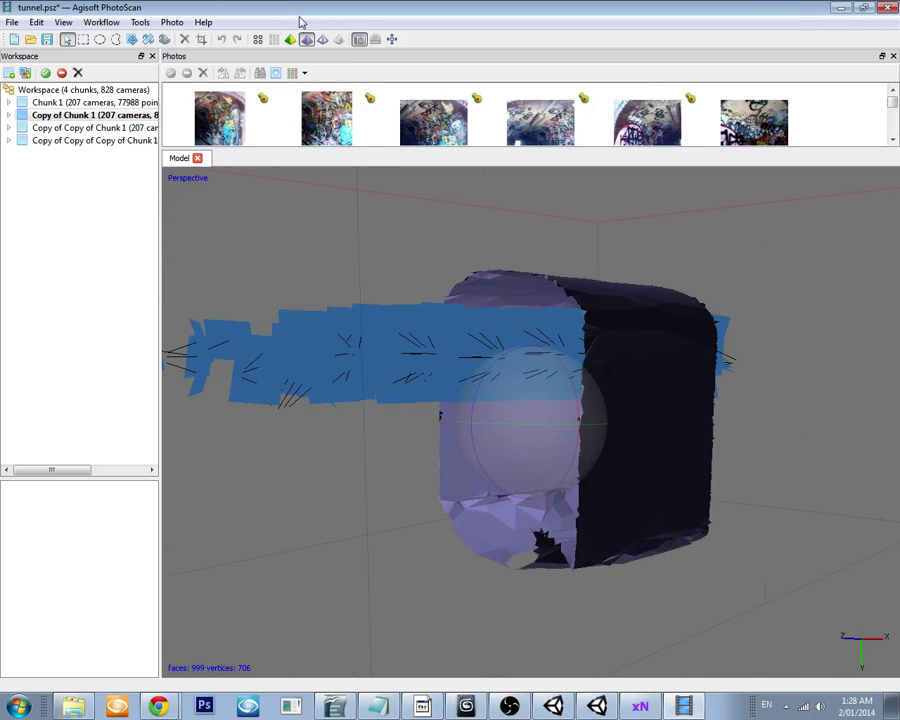
{"action": "left_click", "coordinate": [322, 39]}
{"action": "mouse_move", "coordinate": [560, 400]}
{"action": "left_mouse_down"}
{"action": "mouse_move", "coordinate": [616, 445]}
{"action": "mouse_move", "coordinate": [753, 436]}
{"action": "mouse_move", "coordinate": [643, 432]}
{"action": "mouse_move", "coordinate": [551, 314]}
{"action": "left_mouse_up"}
{"action": "left_click", "coordinate": [358, 40]}
{"action": "left_click_drag", "start_coordinate": [561, 414], "coordinate": [530, 455]}
- Export the decimated model as low-poly-wall.obj, replacing the existing file
{"action": "left_click", "coordinate": [12, 22]}
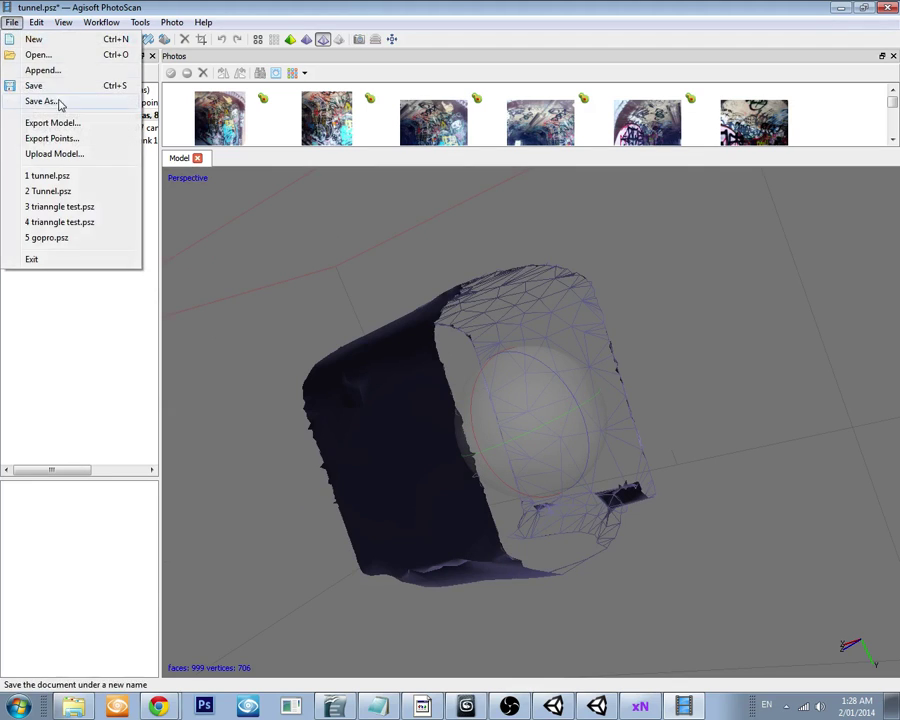
{"action": "left_click", "coordinate": [58, 123]}
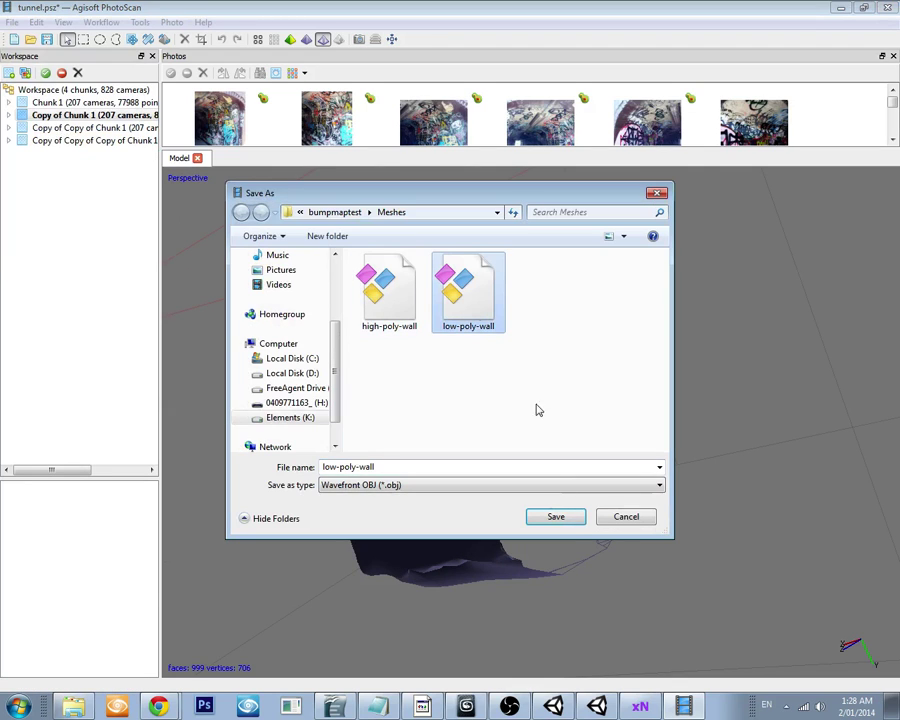
{"action": "left_click", "coordinate": [556, 517]}
{"action": "left_click", "coordinate": [492, 357]}
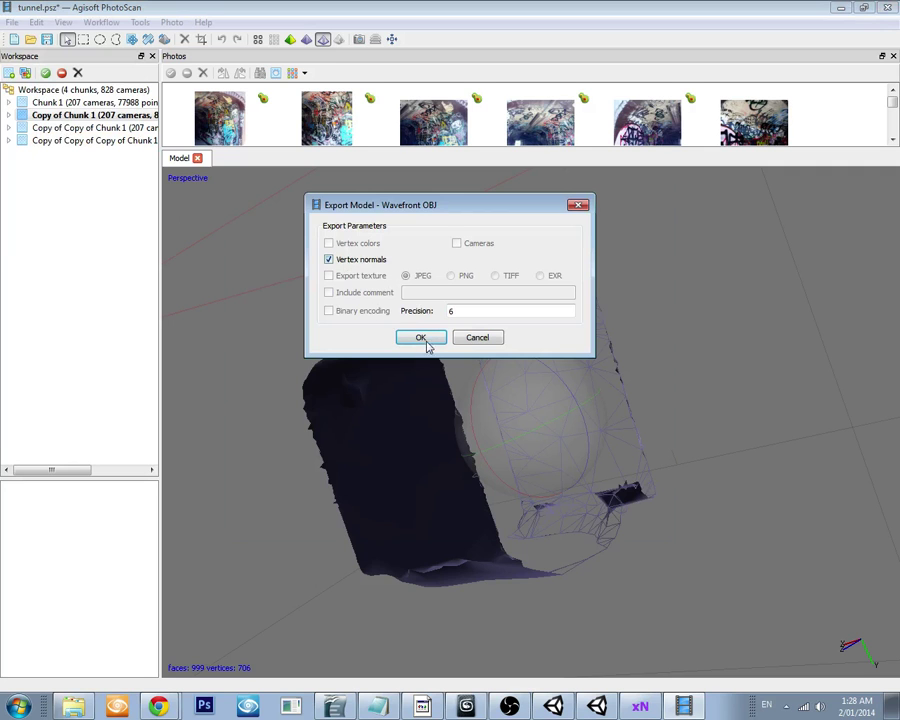
{"action": "left_click", "coordinate": [421, 338]}
{"action": "left_click_drag", "start_coordinate": [553, 434], "coordinate": [428, 378]}
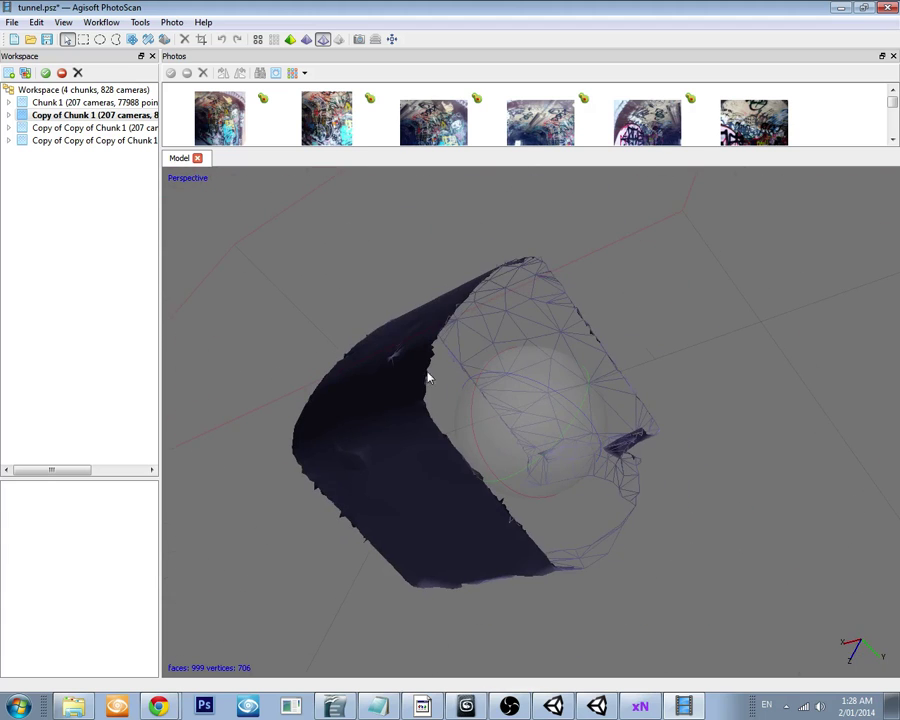
- Reopen the recent tunnel.psz project, dismissing the save-changes prompt
{"action": "left_click", "coordinate": [12, 22]}
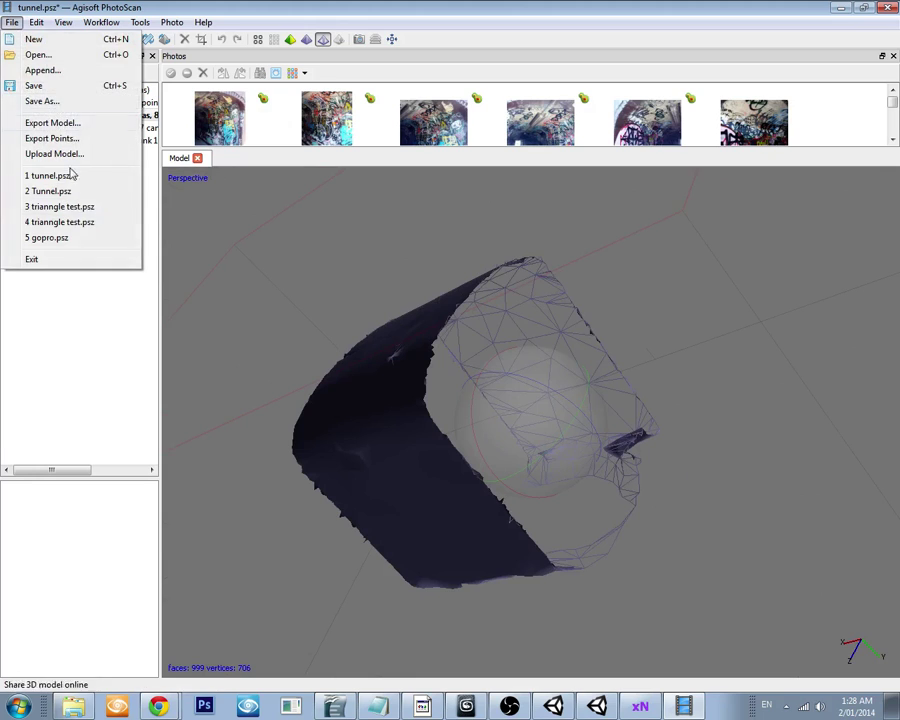
{"action": "left_click", "coordinate": [74, 175]}
{"action": "left_click", "coordinate": [449, 370]}
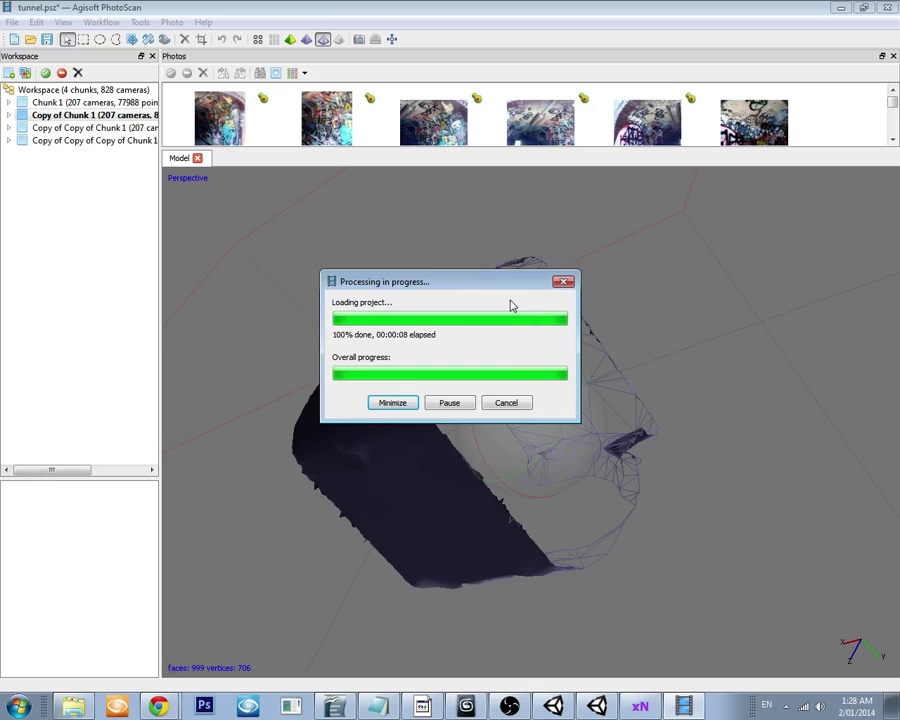
- Make Copy of Chunk 1 active again, zoom in on its tunnel, and change its shading mode
{"action": "double_click", "coordinate": [90, 115]}
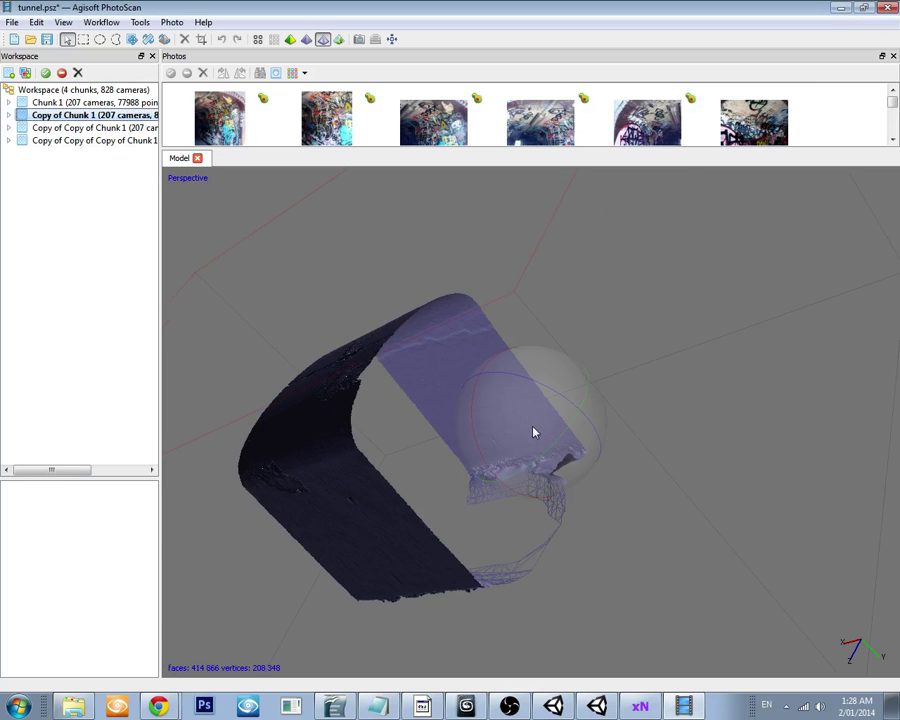
{"action": "mouse_move", "coordinate": [505, 387]}
{"action": "left_mouse_down"}
{"action": "mouse_move", "coordinate": [470, 418]}
{"action": "mouse_move", "coordinate": [514, 412]}
{"action": "mouse_move", "coordinate": [491, 421]}
{"action": "mouse_move", "coordinate": [460, 402]}
{"action": "mouse_move", "coordinate": [492, 390]}
{"action": "mouse_move", "coordinate": [502, 474]}
{"action": "mouse_move", "coordinate": [492, 438]}
{"action": "mouse_move", "coordinate": [506, 398]}
{"action": "mouse_move", "coordinate": [482, 417]}
{"action": "mouse_move", "coordinate": [478, 402]}
{"action": "left_mouse_up"}
{"action": "scroll", "coordinate": [512, 405], "scroll_direction": "up", "scroll_amount": 5}
{"action": "left_click", "coordinate": [307, 39]}
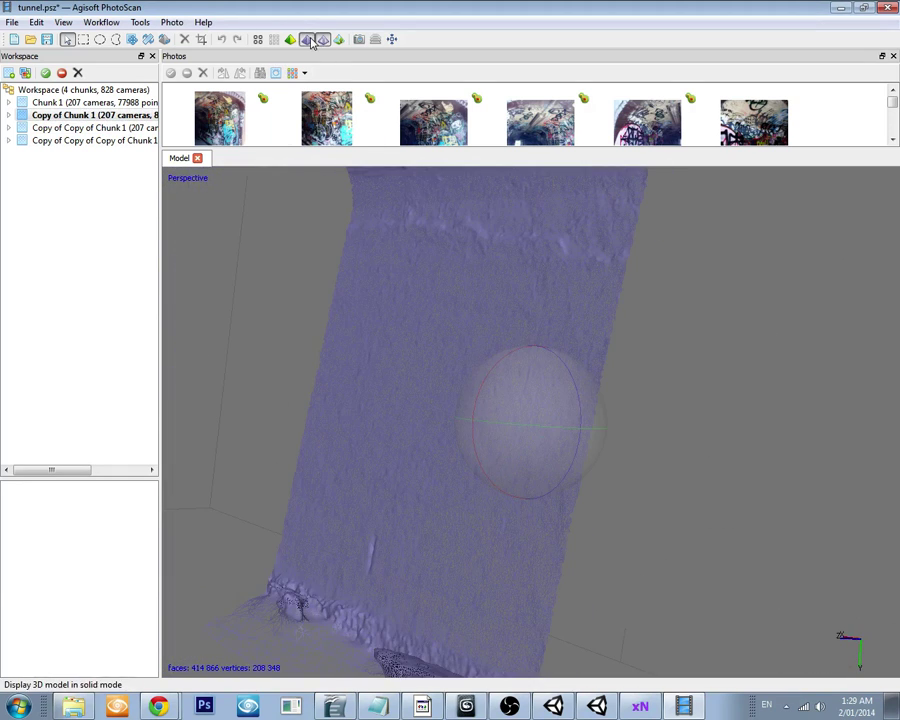
{"action": "left_click_drag", "start_coordinate": [556, 424], "coordinate": [357, 337]}
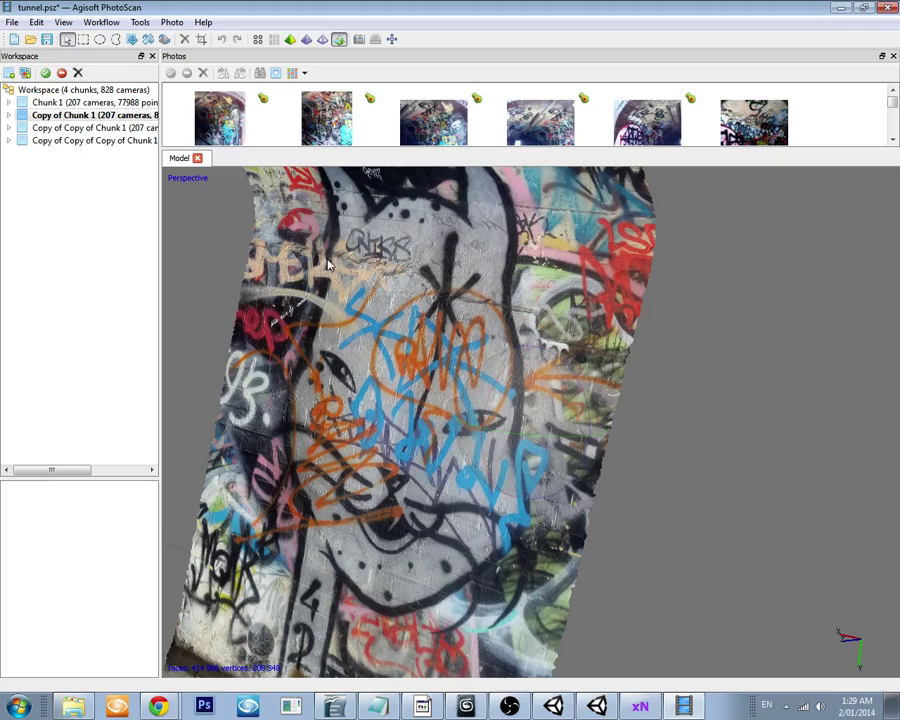
- Orbit around the graffiti-textured tunnel from several sides, then close the PhotoScan window
{"action": "scroll", "coordinate": [496, 321], "scroll_direction": "up", "scroll_amount": 5}
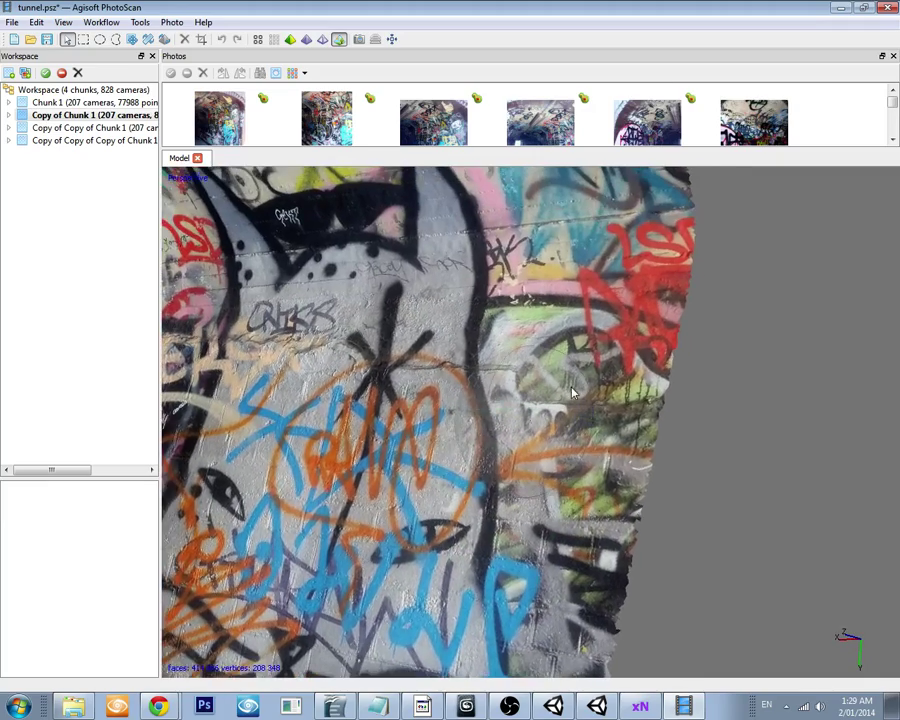
{"action": "left_click_drag", "start_coordinate": [573, 392], "coordinate": [492, 413]}
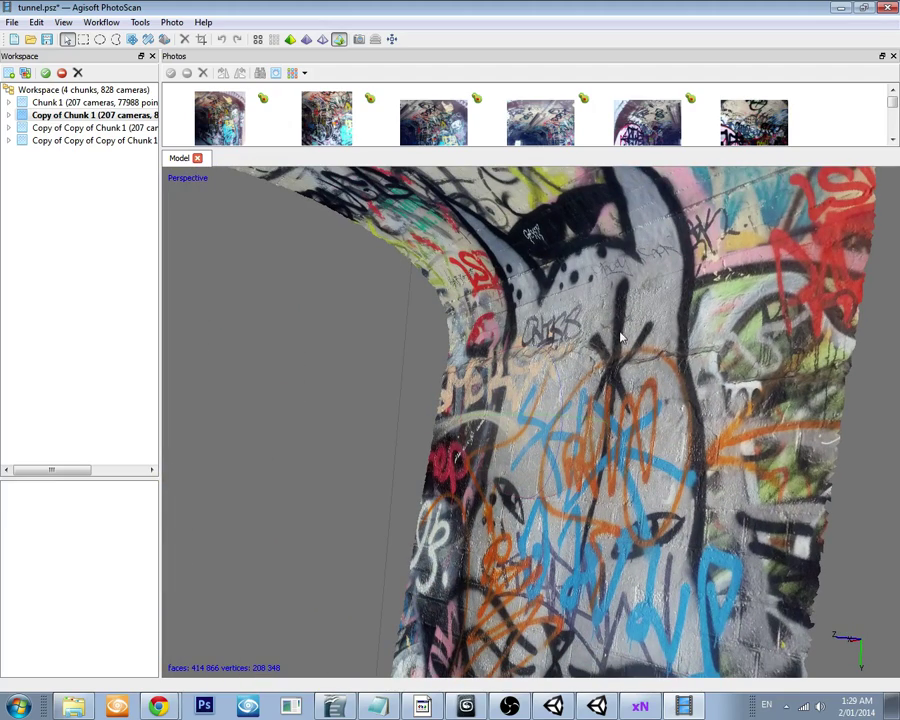
{"action": "left_click_drag", "start_coordinate": [592, 482], "coordinate": [476, 368]}
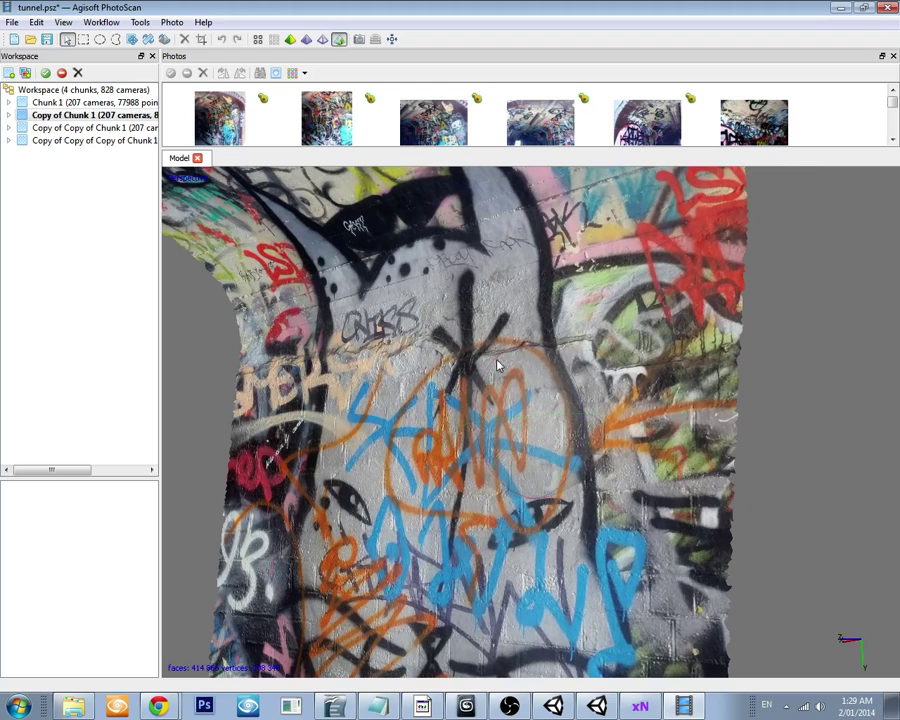
{"action": "left_click_drag", "start_coordinate": [576, 406], "coordinate": [470, 420]}
{"action": "left_click_drag", "start_coordinate": [416, 428], "coordinate": [535, 410]}
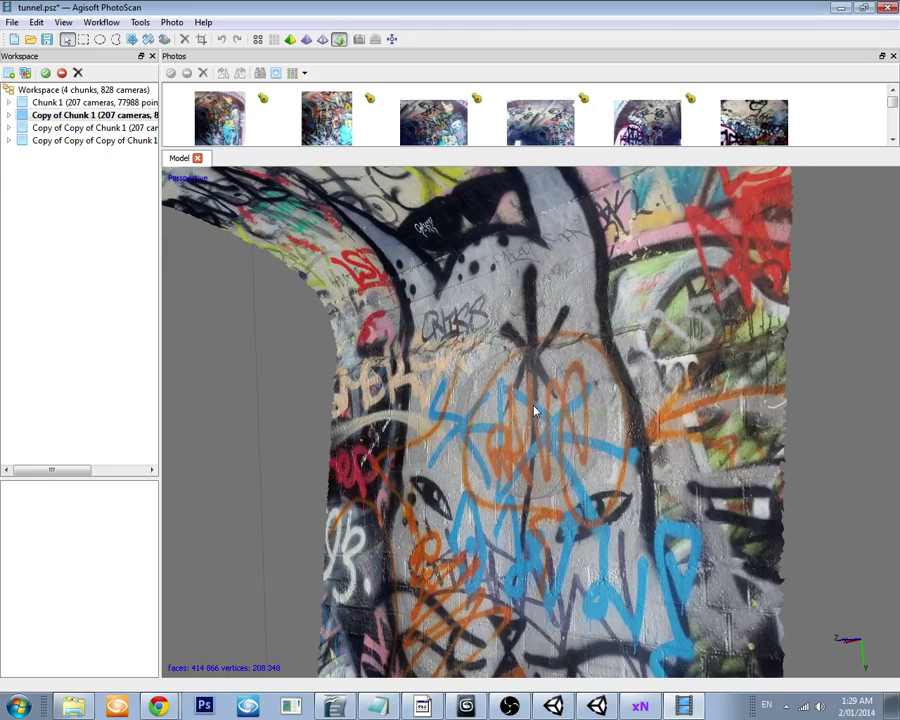
{"action": "left_click_drag", "start_coordinate": [449, 331], "coordinate": [526, 441]}
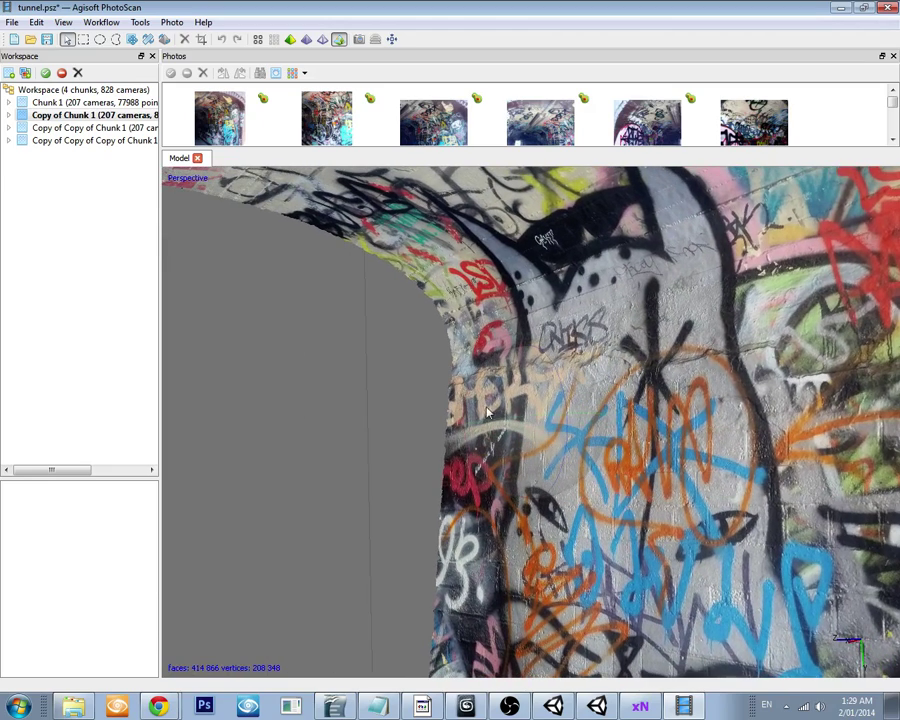
{"action": "left_click_drag", "start_coordinate": [505, 425], "coordinate": [709, 597]}
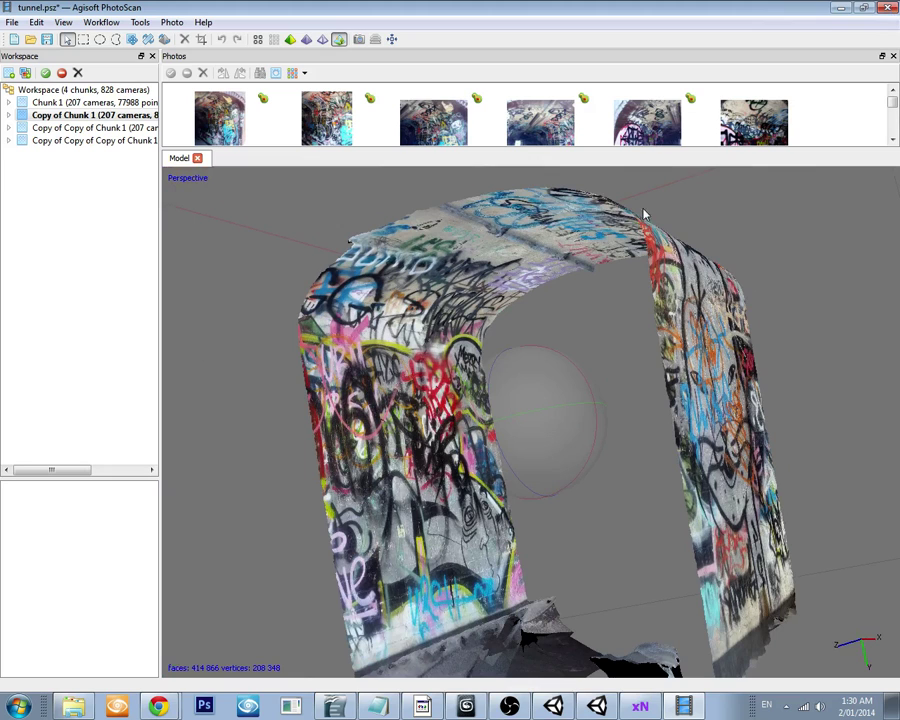
{"action": "left_click_drag", "start_coordinate": [487, 468], "coordinate": [460, 357]}
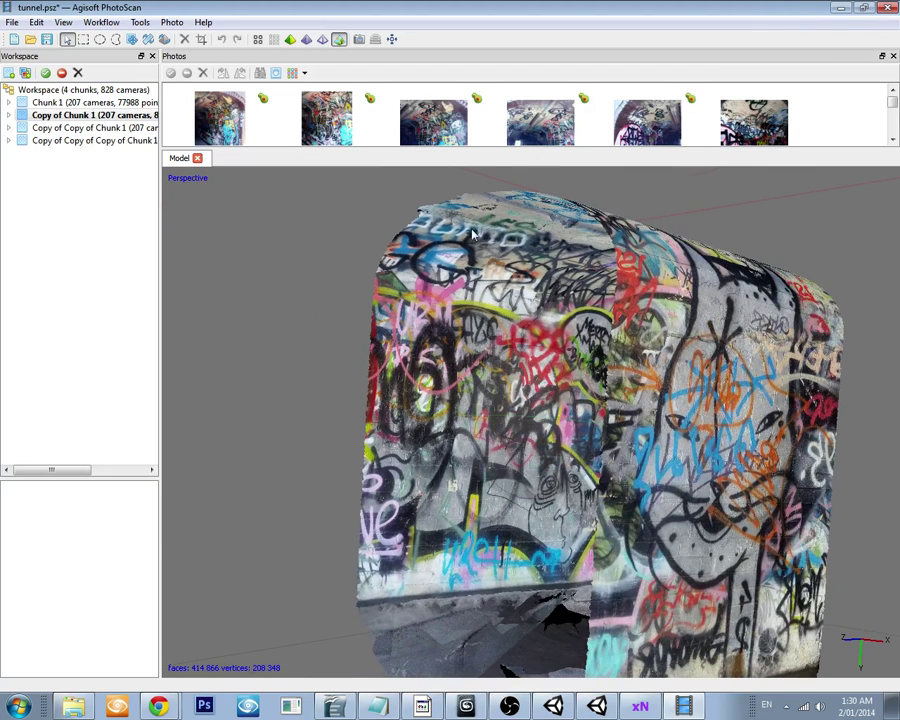
{"action": "left_click", "coordinate": [888, 9]}
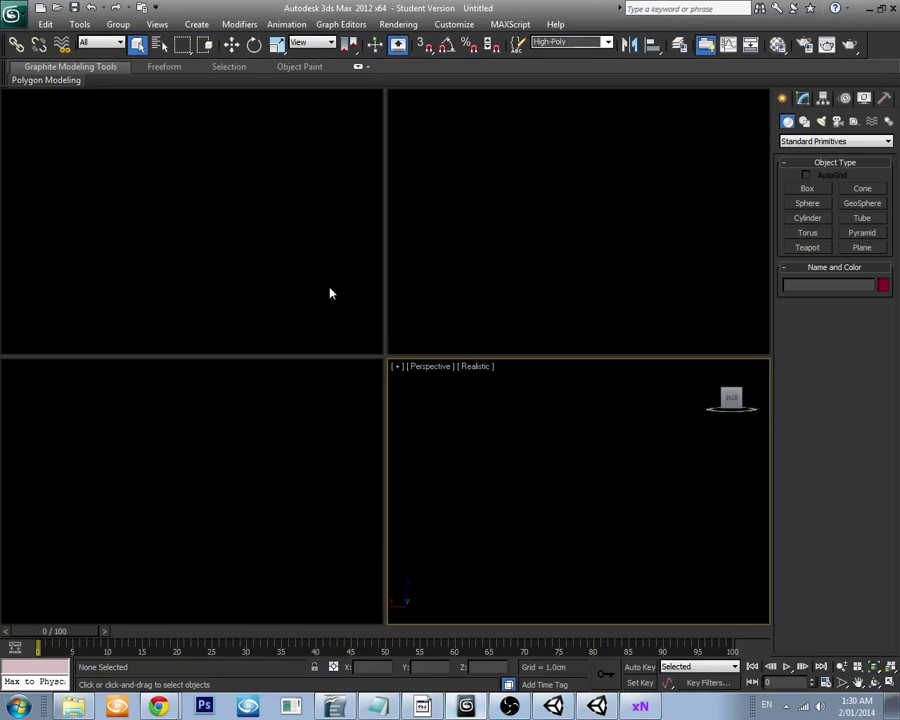
- Import high-poly-wall.obj from K:\bumpmaptest\Meshes using the default OBJ import options
{"action": "left_click", "coordinate": [14, 14]}
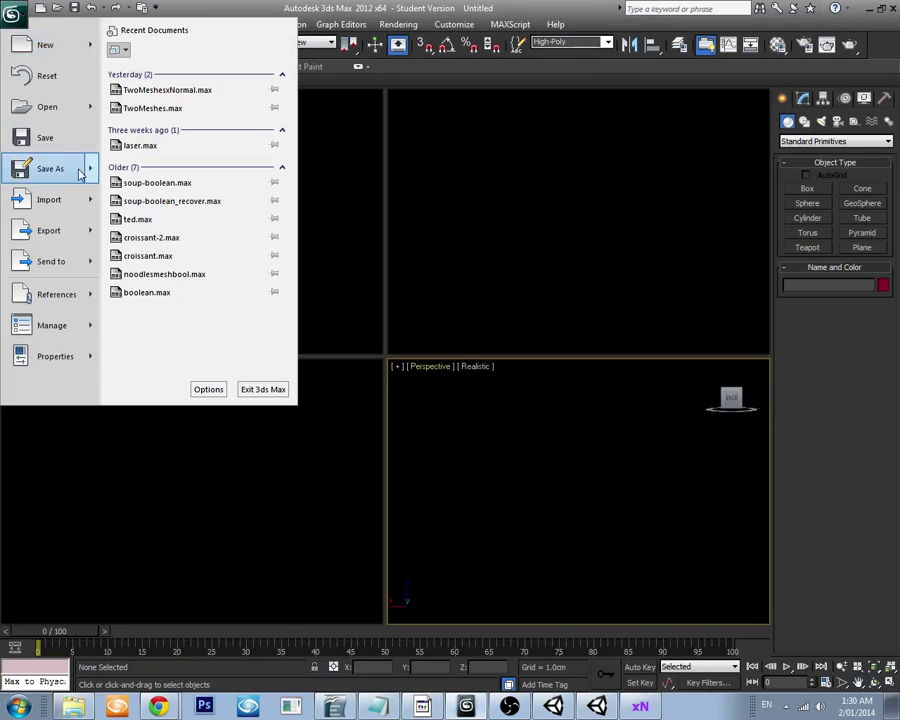
{"action": "left_click", "coordinate": [72, 200]}
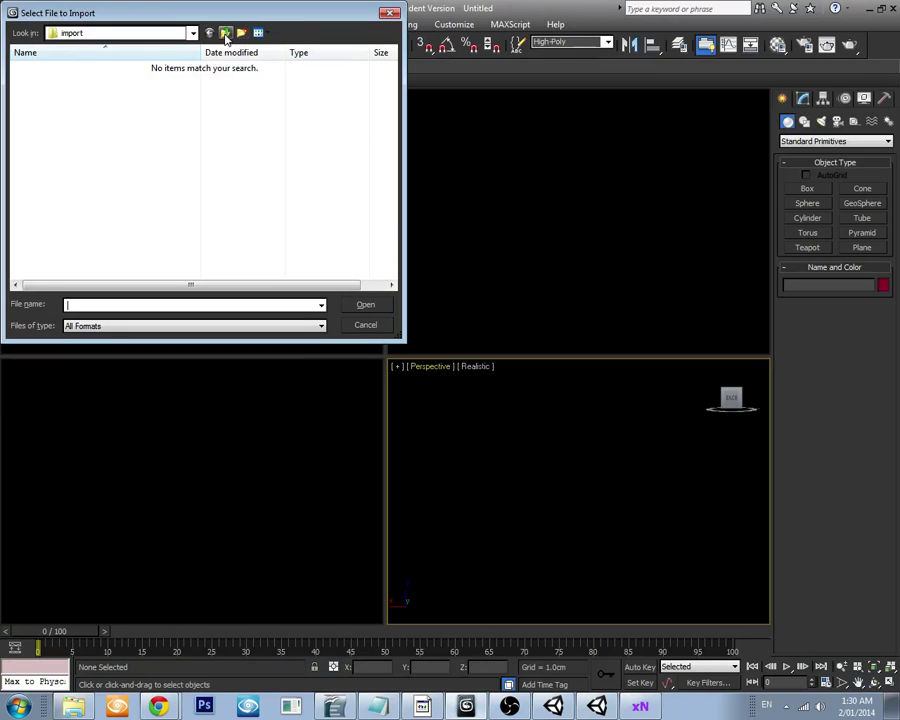
{"action": "left_click", "coordinate": [225, 34]}
{"action": "left_click", "coordinate": [193, 33]}
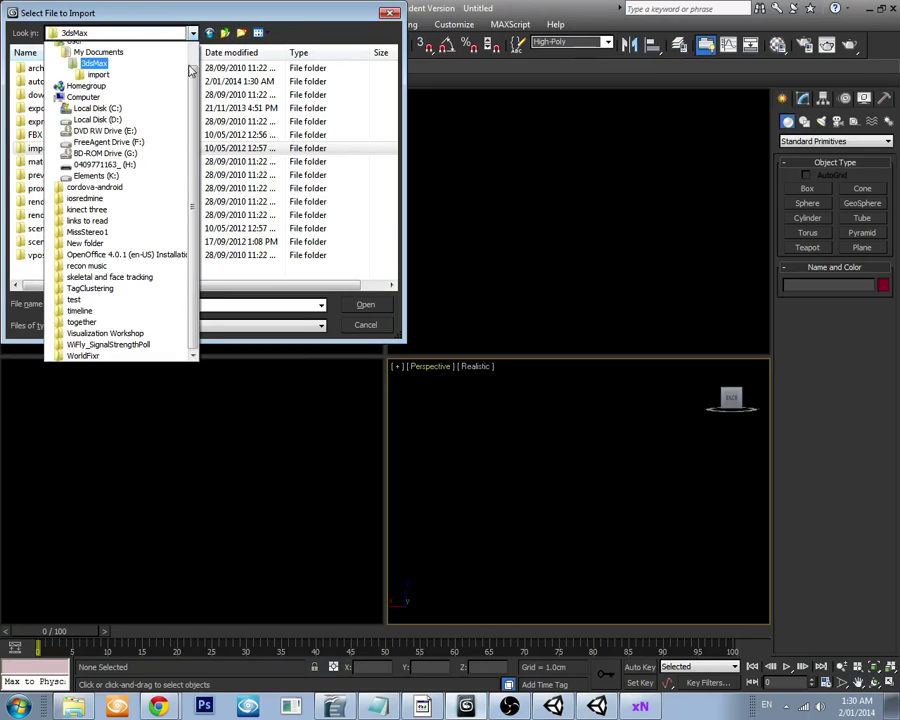
{"action": "left_click", "coordinate": [155, 195]}
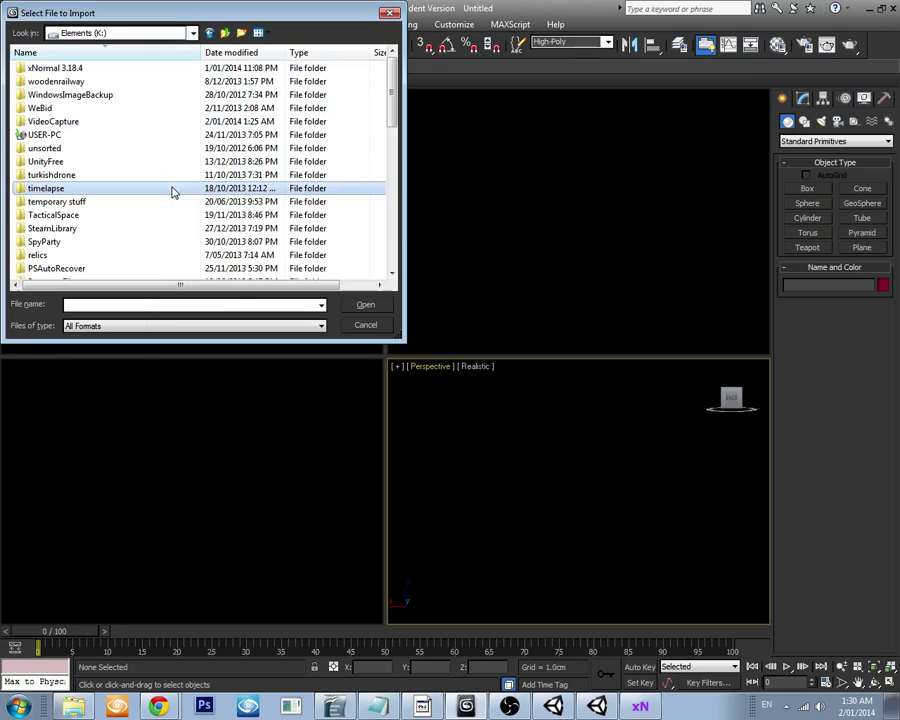
{"action": "key", "text": "b"}
{"action": "key", "text": "Return"}
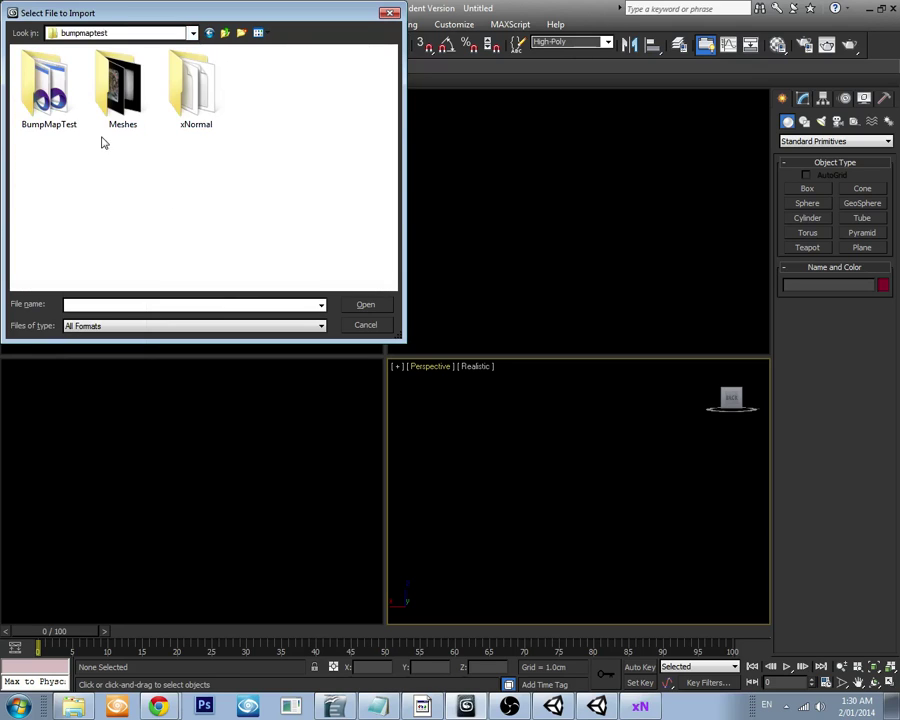
{"action": "double_click", "coordinate": [120, 86]}
{"action": "left_click", "coordinate": [50, 100]}
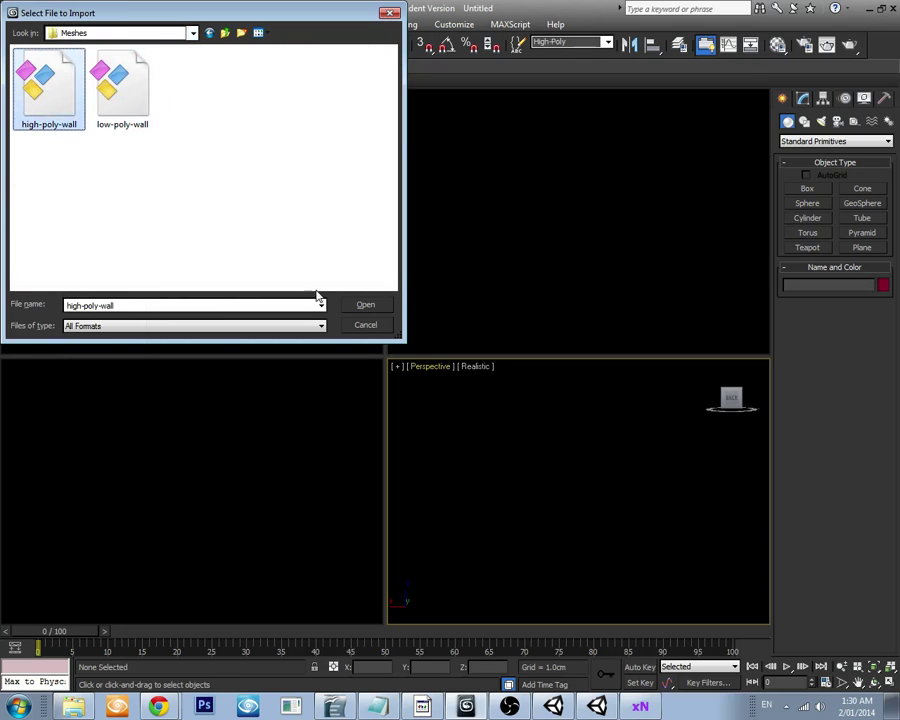
{"action": "left_click", "coordinate": [366, 304]}
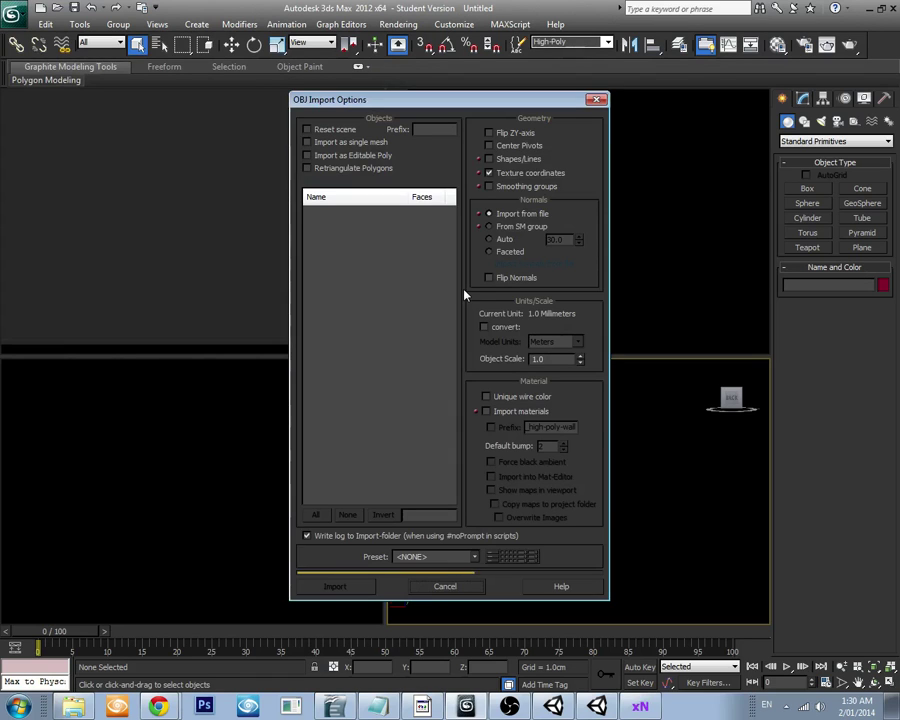
{"action": "left_click", "coordinate": [350, 587]}
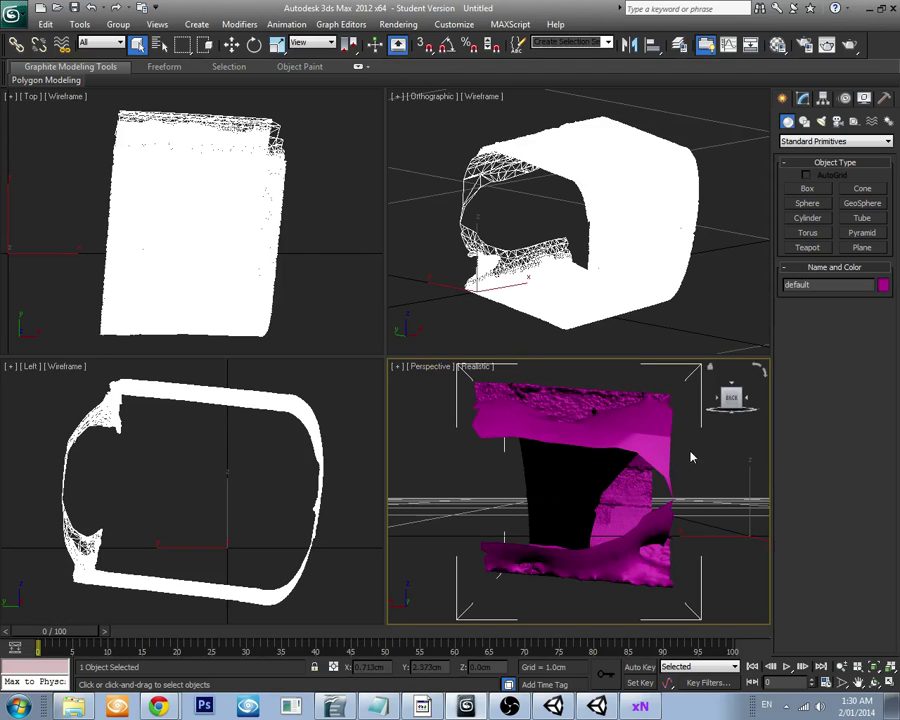
- Orbit the Perspective viewport around the imported high-poly tunnel wall mesh
{"action": "right_click", "coordinate": [601, 428]}
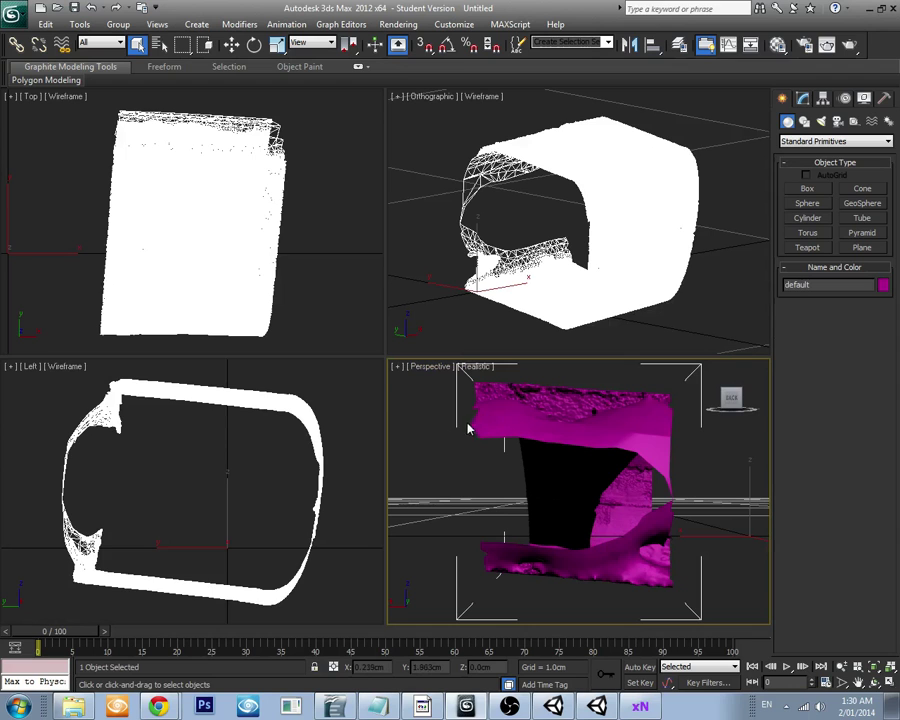
{"action": "middle_click_drag", "start_coordinate": [491, 447], "coordinate": [685, 443], "text": "alt"}
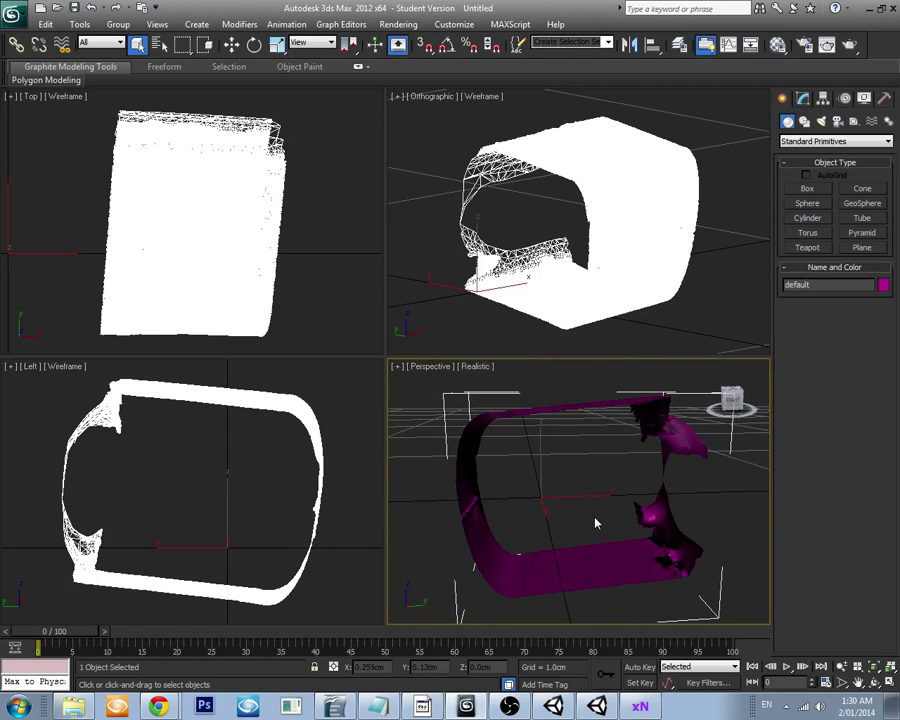
{"action": "middle_click_drag", "start_coordinate": [595, 522], "coordinate": [669, 605], "text": "alt"}
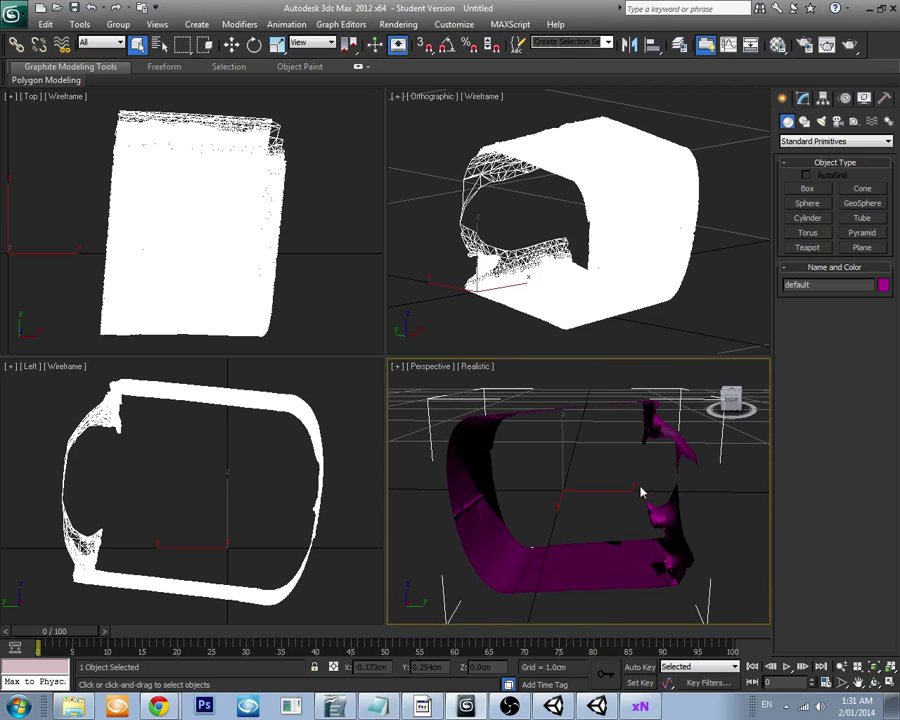
{"action": "middle_click_drag", "start_coordinate": [694, 553], "coordinate": [558, 544], "text": "alt"}
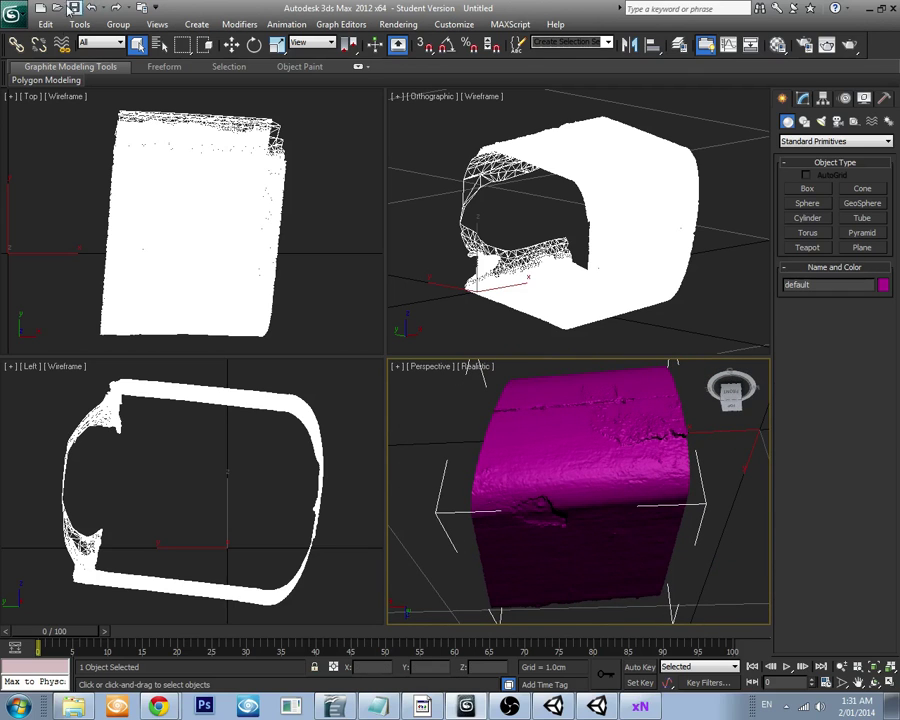
- Import the low-poly-wall OBJ file as a second mesh named default001
{"action": "left_click", "coordinate": [13, 22]}
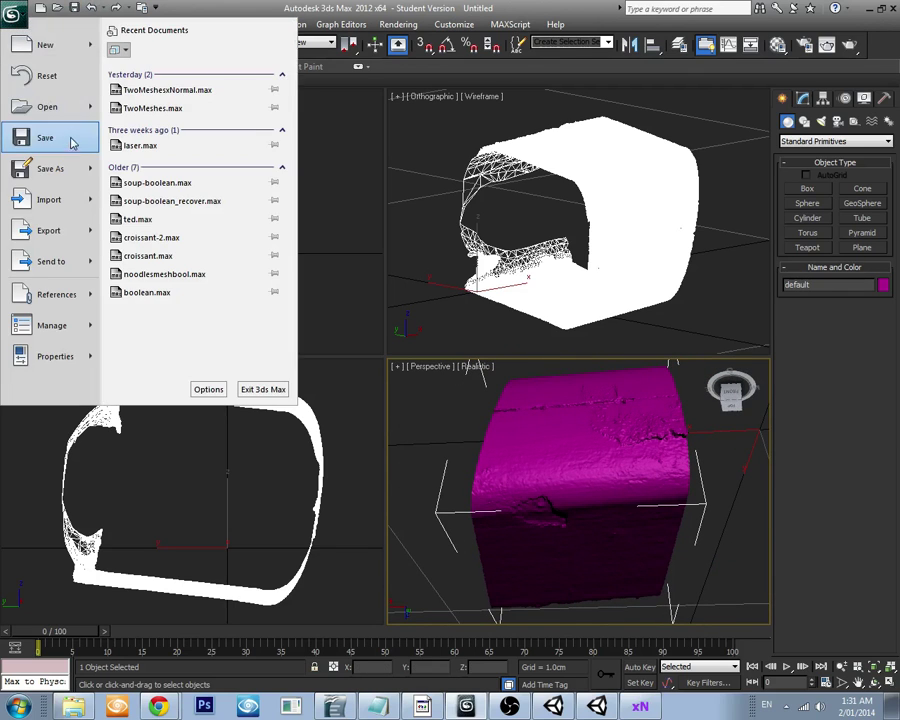
{"action": "left_click", "coordinate": [62, 207]}
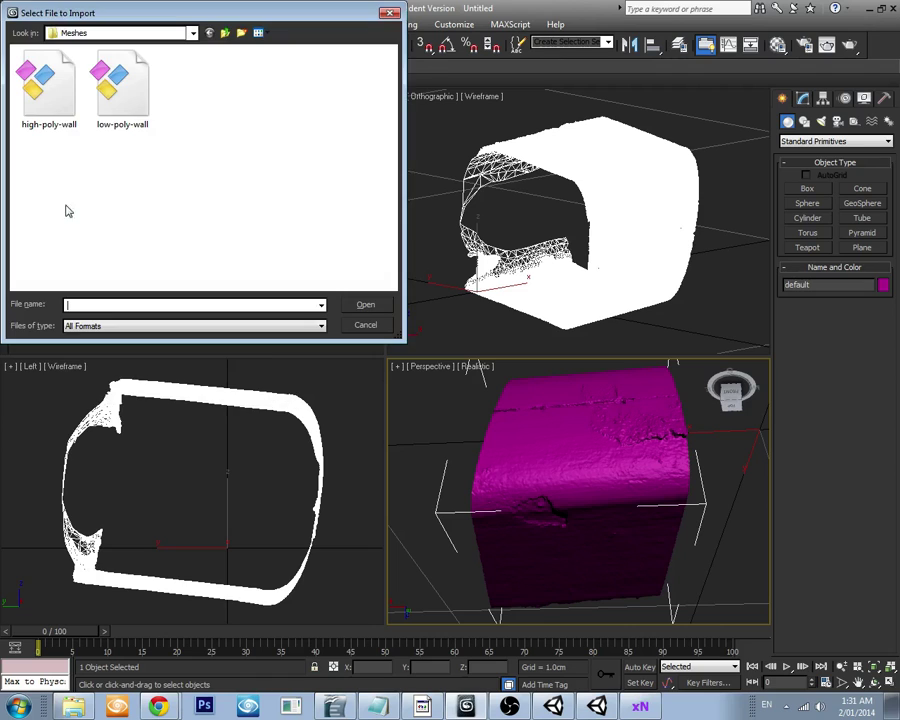
{"action": "left_click", "coordinate": [135, 100]}
{"action": "left_click", "coordinate": [365, 307]}
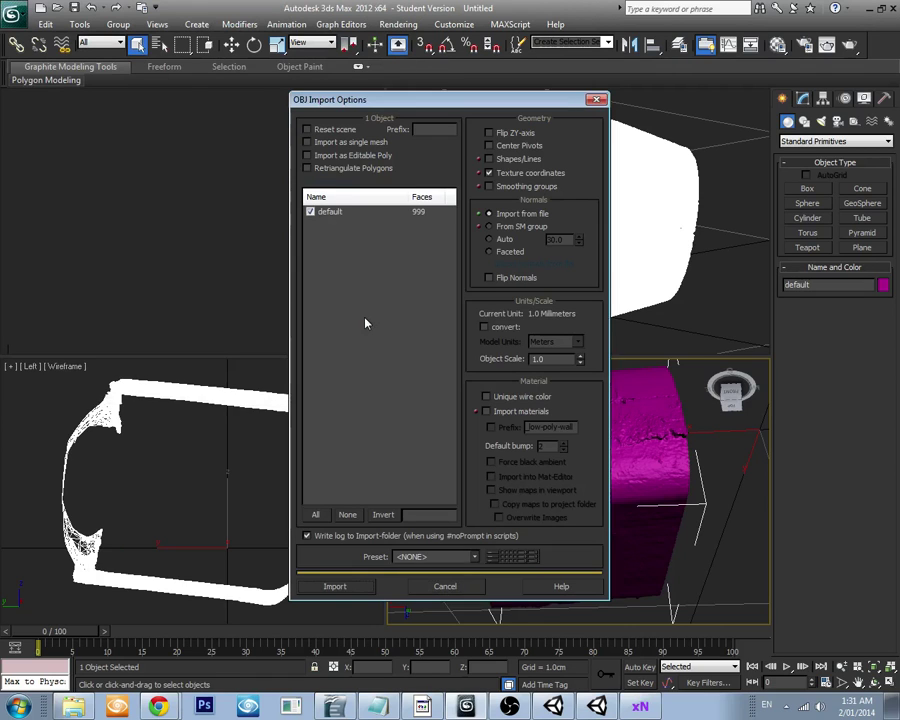
{"action": "left_click", "coordinate": [362, 584]}
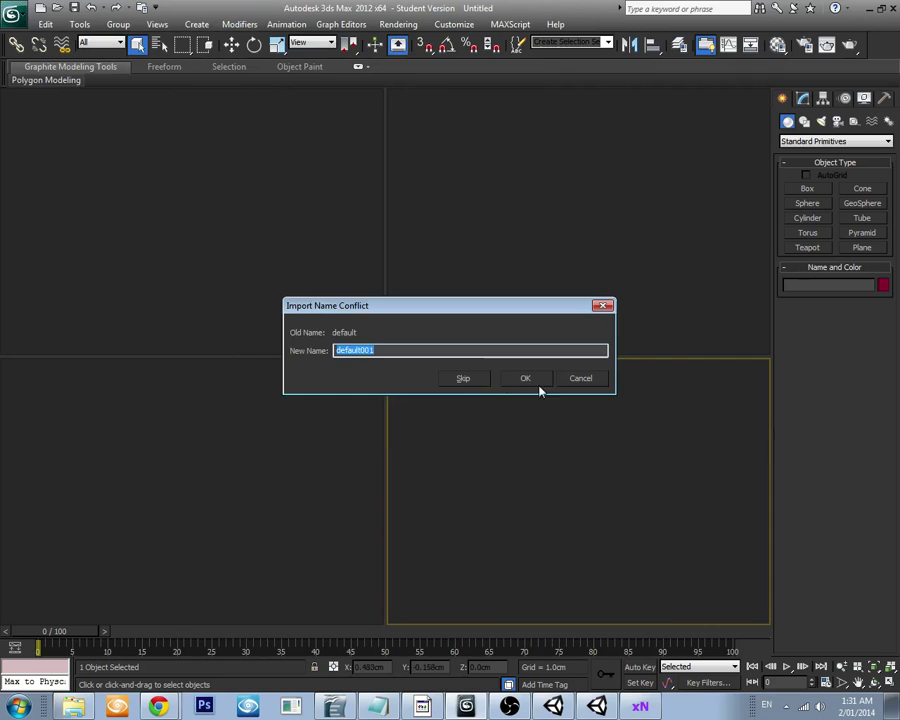
{"action": "left_click", "coordinate": [521, 378]}
{"action": "middle_click_drag", "start_coordinate": [553, 490], "coordinate": [564, 427], "text": "alt"}
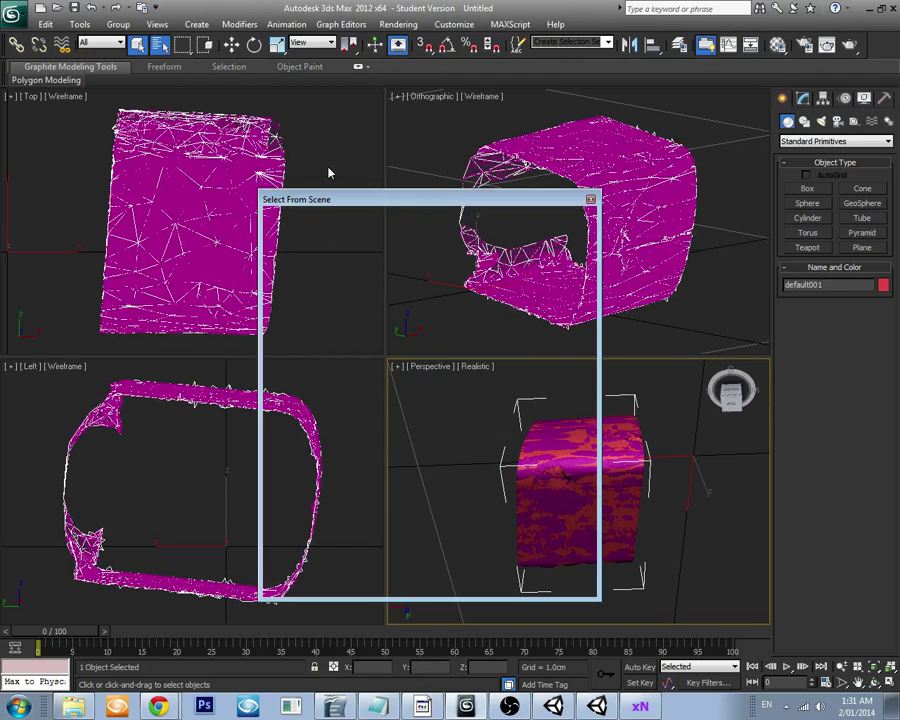
- Select the default mesh by name so it is the only selected object
{"action": "left_click", "coordinate": [305, 283]}
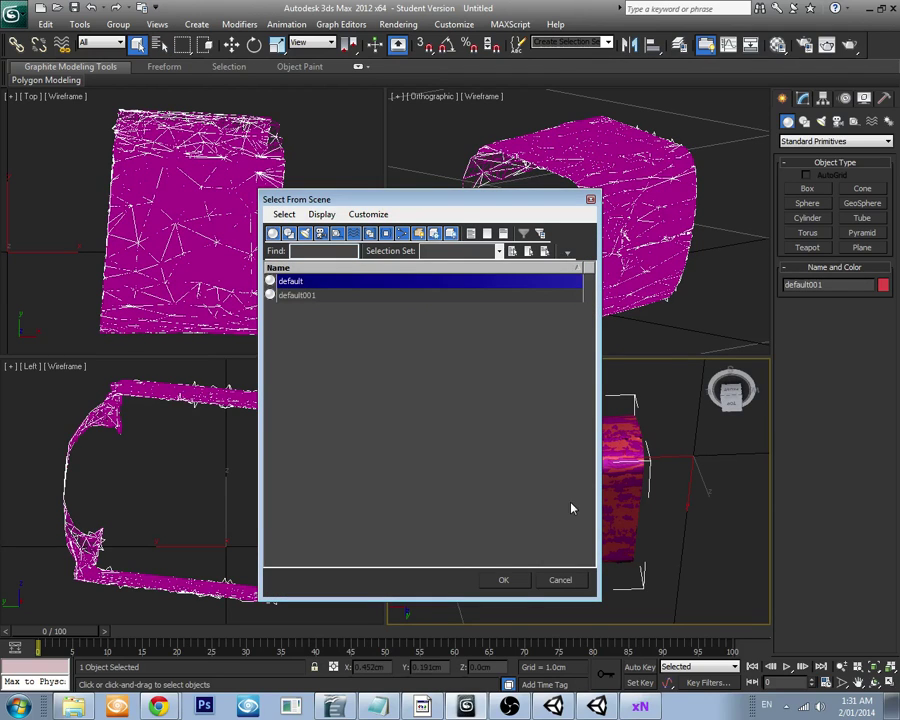
{"action": "left_click", "coordinate": [505, 579]}
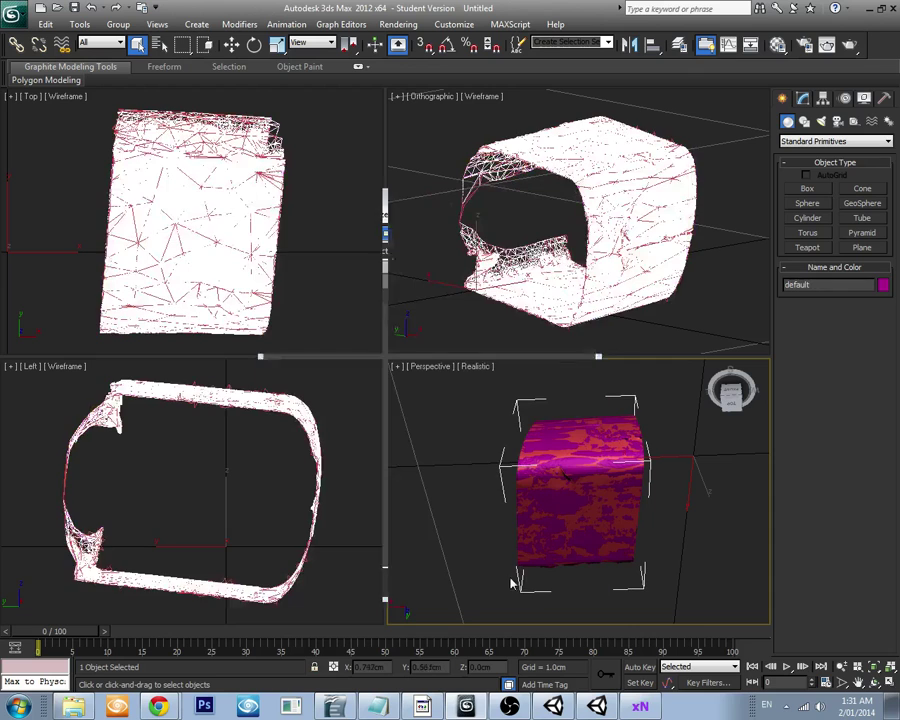
{"action": "left_click", "coordinate": [11, 20]}
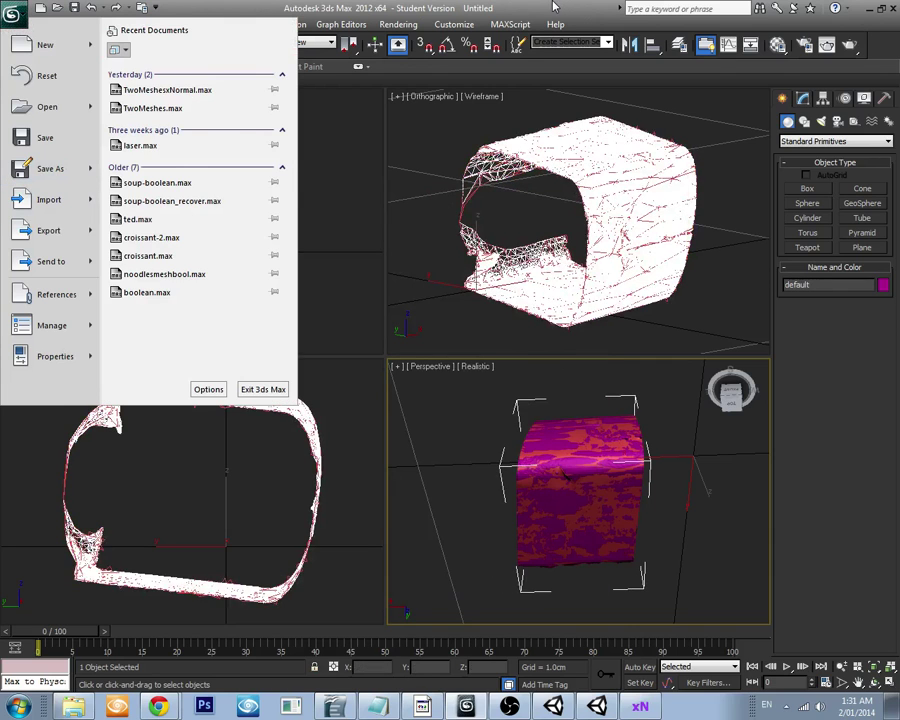
{"action": "left_click", "coordinate": [585, 230]}
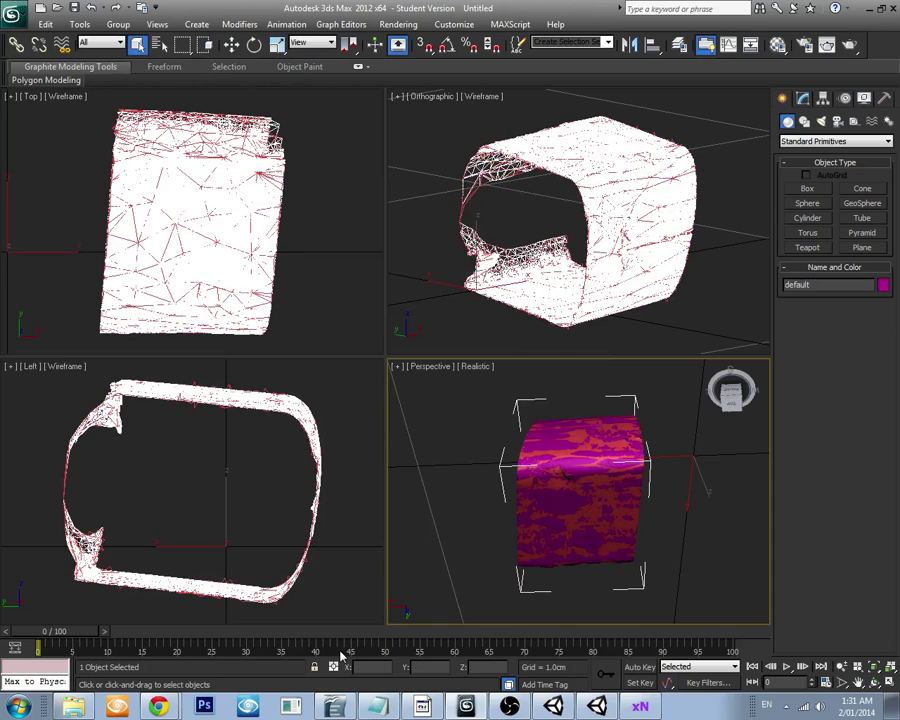
- Open the xNormal site in Chrome and scroll through the DOWNLOADS version list
{"action": "mouse_move", "coordinate": [158, 706]}
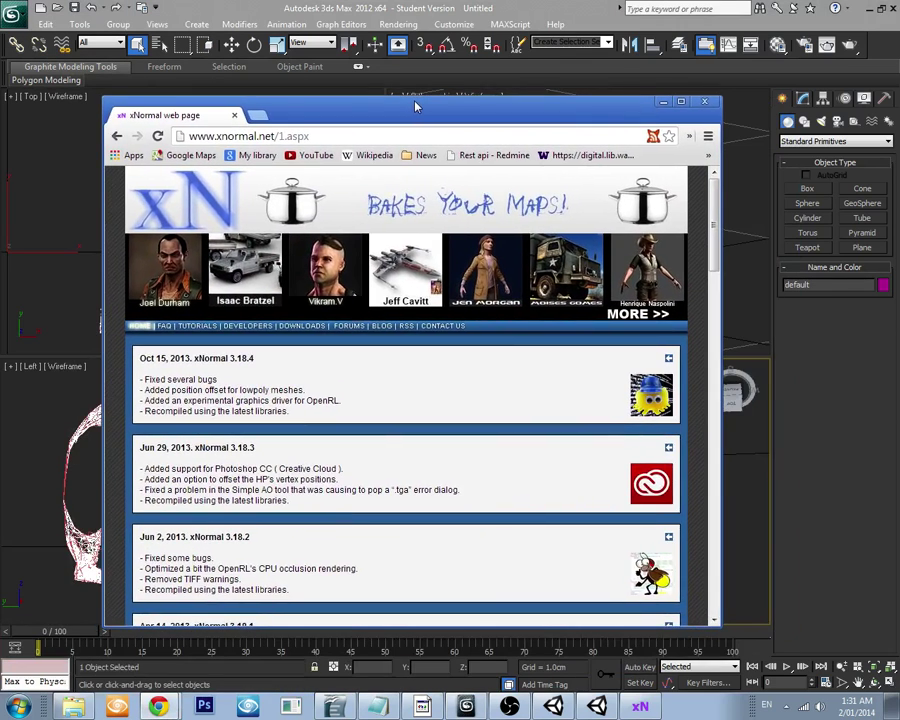
{"action": "double_click", "coordinate": [451, 120]}
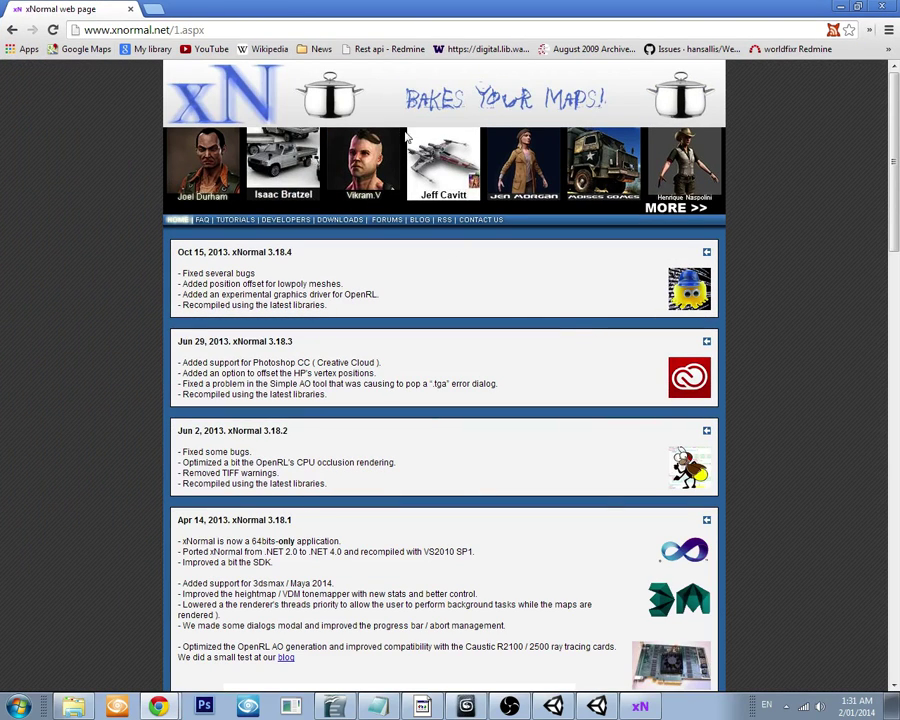
{"action": "left_click", "coordinate": [340, 220]}
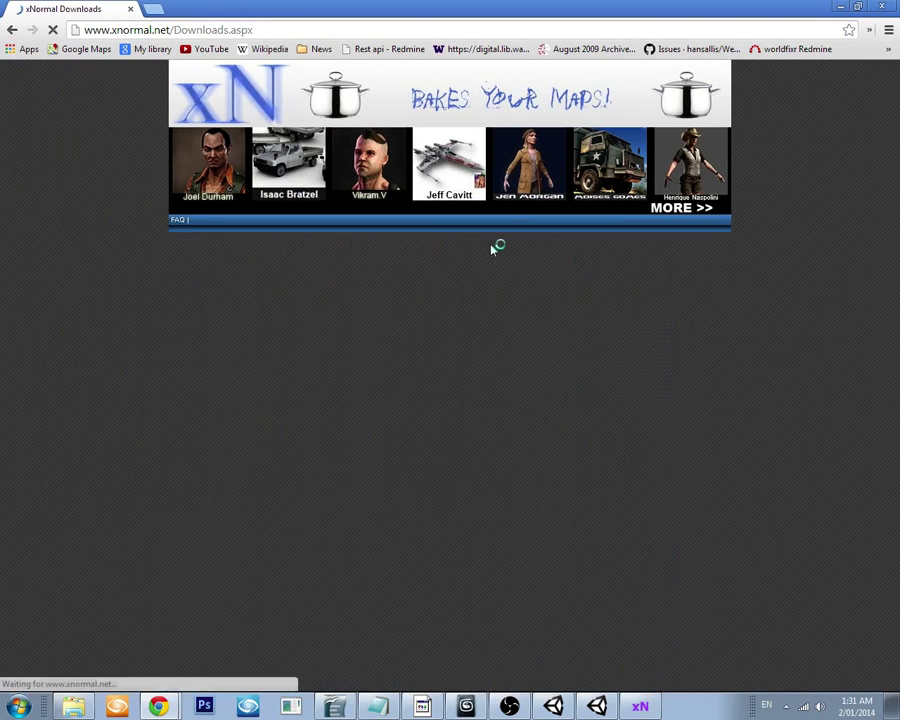
{"action": "scroll", "coordinate": [502, 268], "scroll_direction": "down", "scroll_amount": 4}
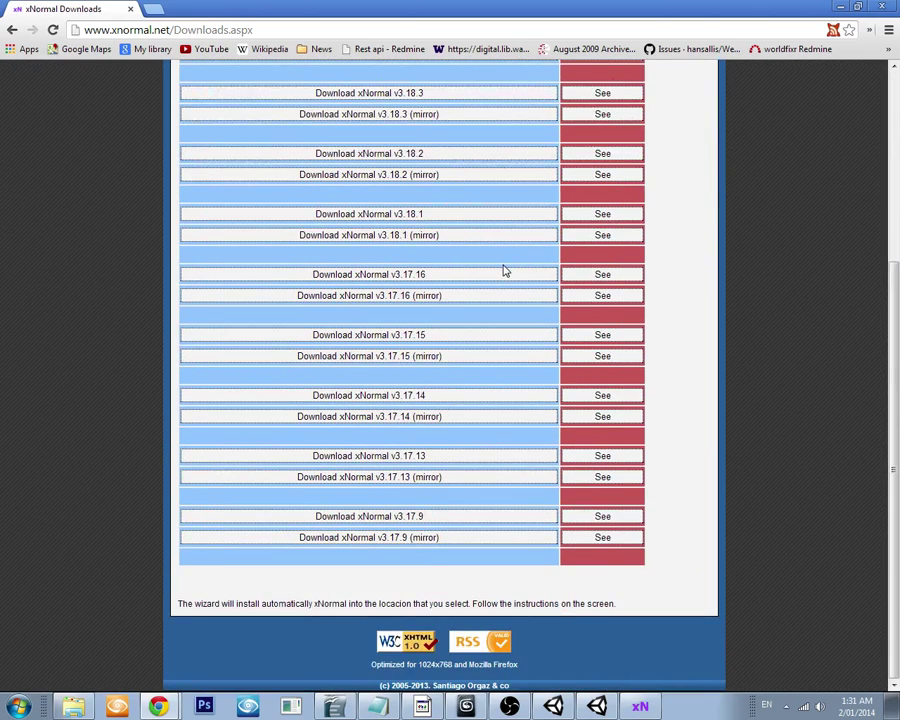
{"action": "scroll", "coordinate": [505, 268], "scroll_direction": "up", "scroll_amount": 3}
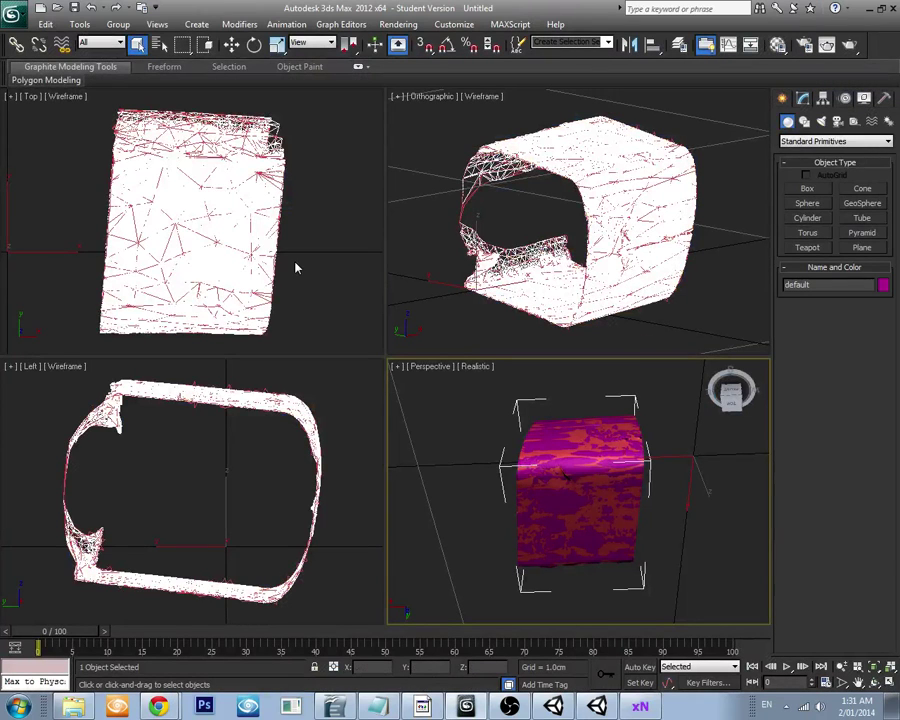
- Export the selected default mesh as high2.SBM
{"action": "left_click", "coordinate": [14, 14]}
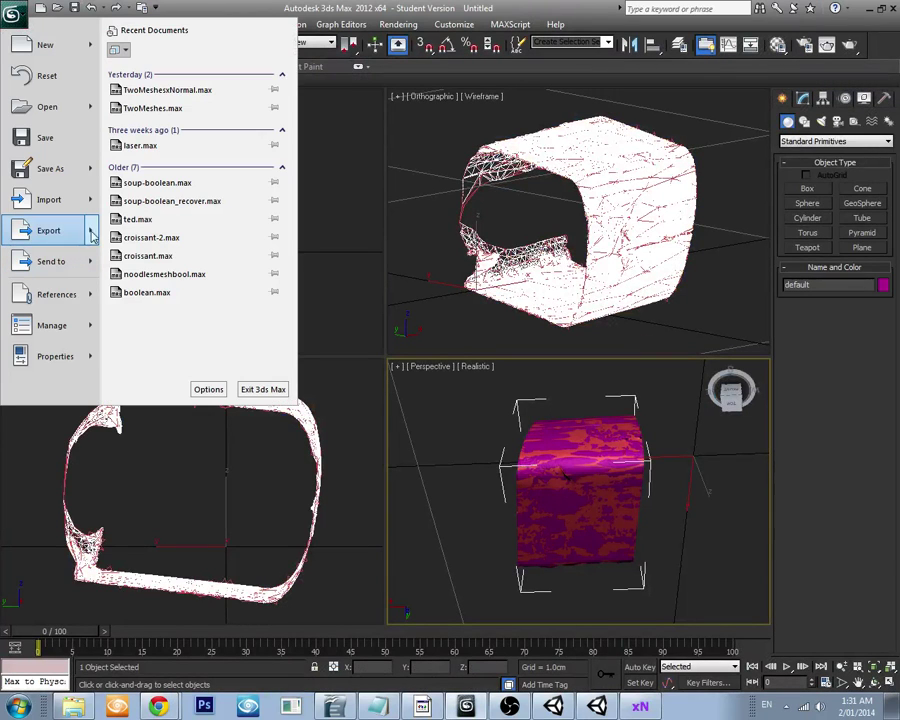
{"action": "mouse_move", "coordinate": [91, 241]}
{"action": "left_click", "coordinate": [160, 113]}
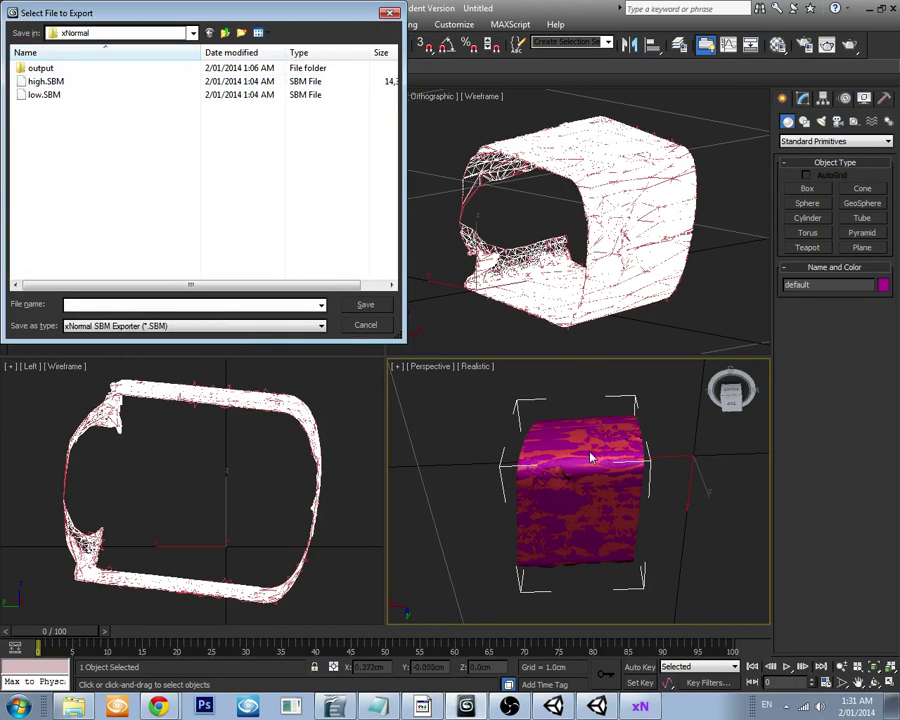
{"action": "left_click", "coordinate": [62, 84]}
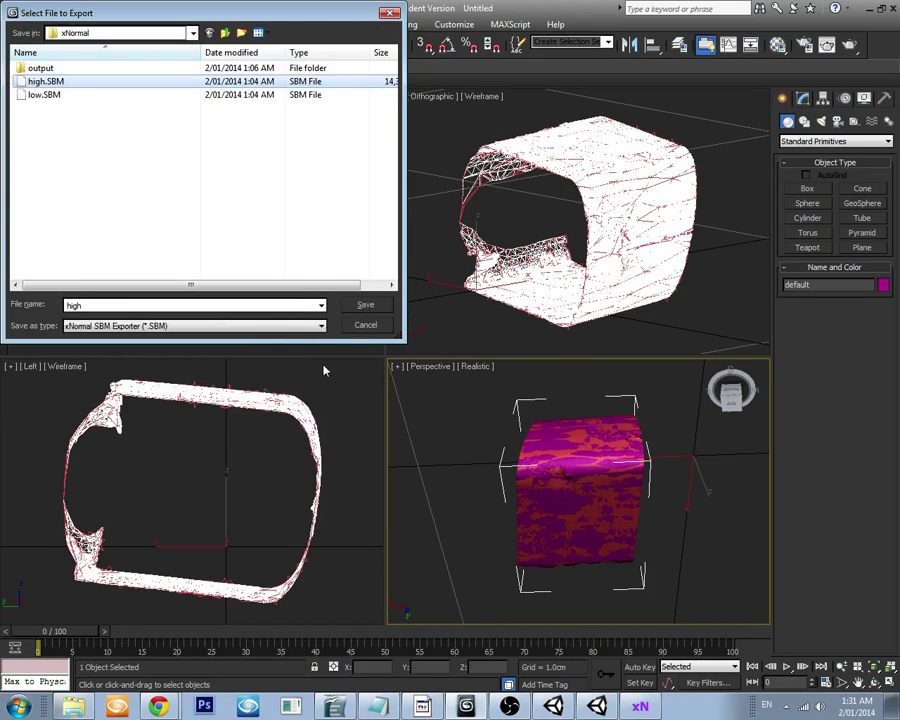
{"action": "key", "text": "shift+Tab"}
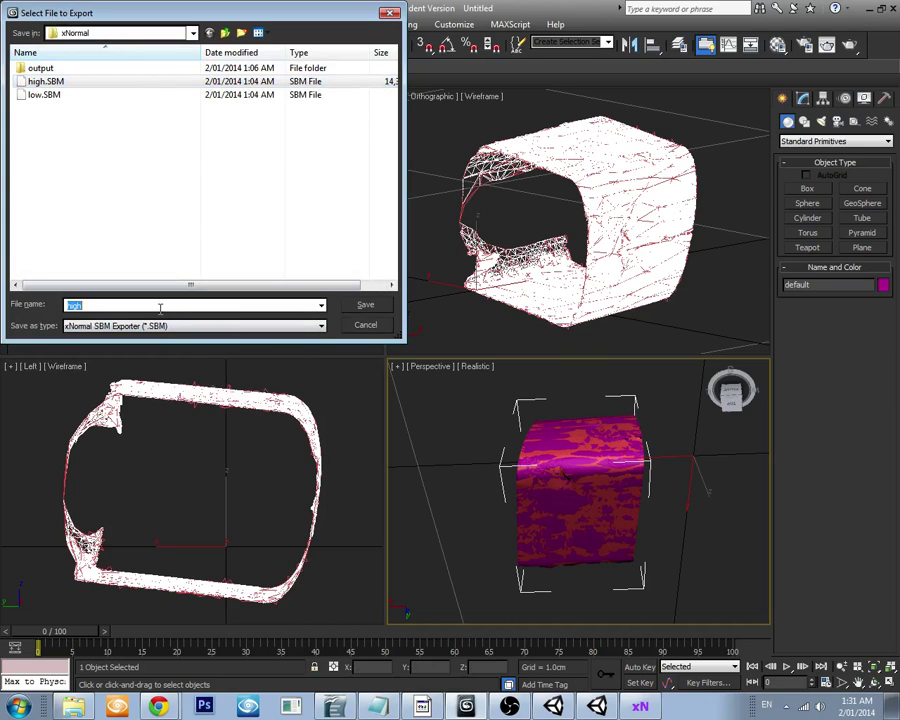
{"action": "left_click", "coordinate": [191, 306]}
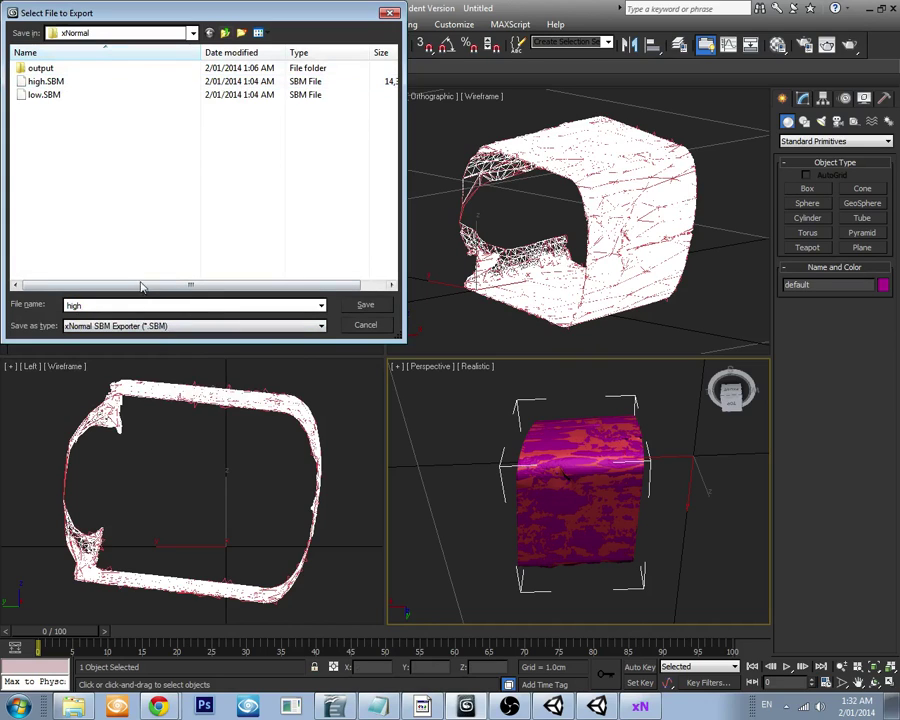
{"action": "type", "text": "2"}
{"action": "left_click", "coordinate": [368, 307]}
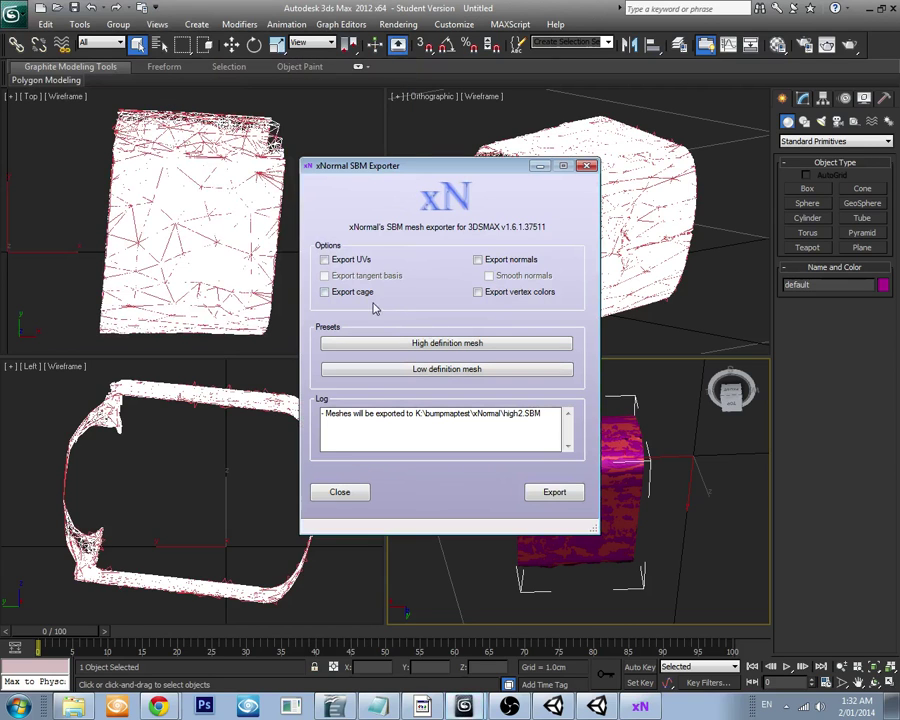
- Apply the High definition mesh preset with Export UVs and Smooth normals, and export
{"action": "left_click", "coordinate": [435, 345]}
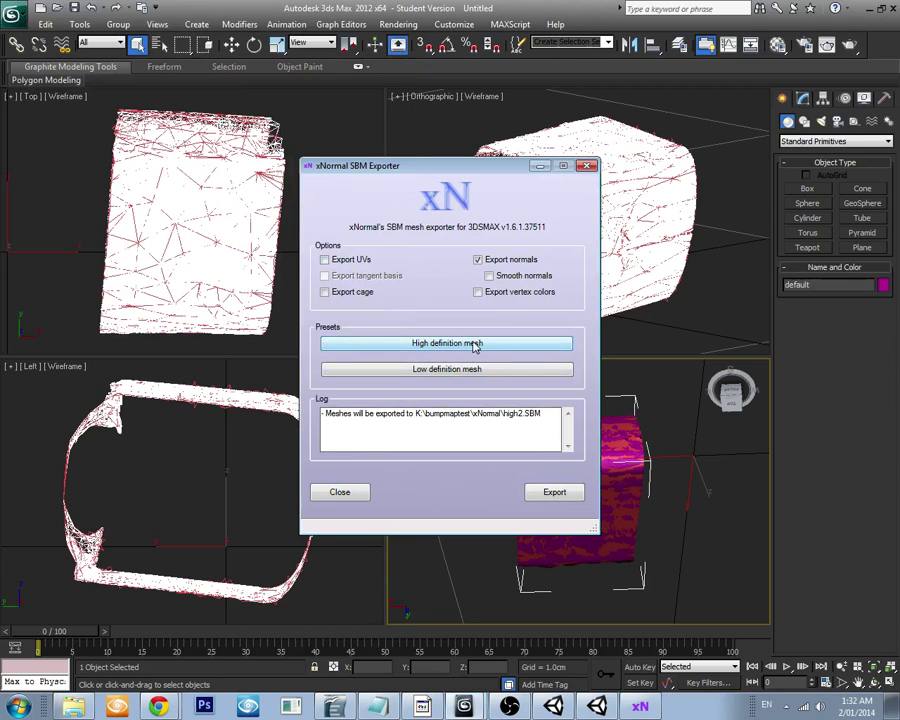
{"action": "left_click", "coordinate": [333, 262]}
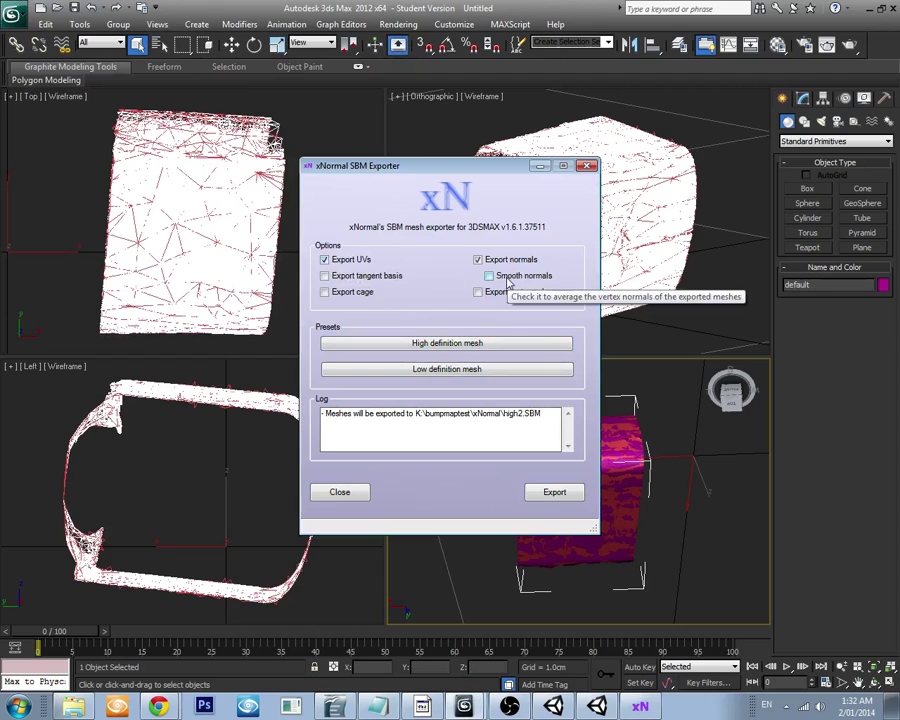
{"action": "left_click", "coordinate": [516, 277]}
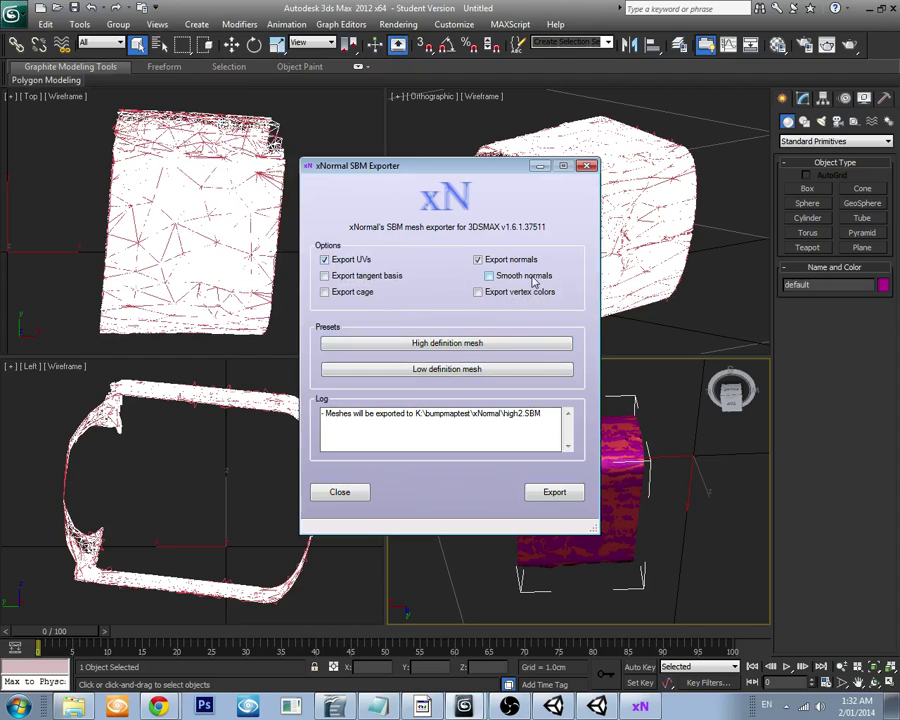
{"action": "left_click", "coordinate": [567, 494]}
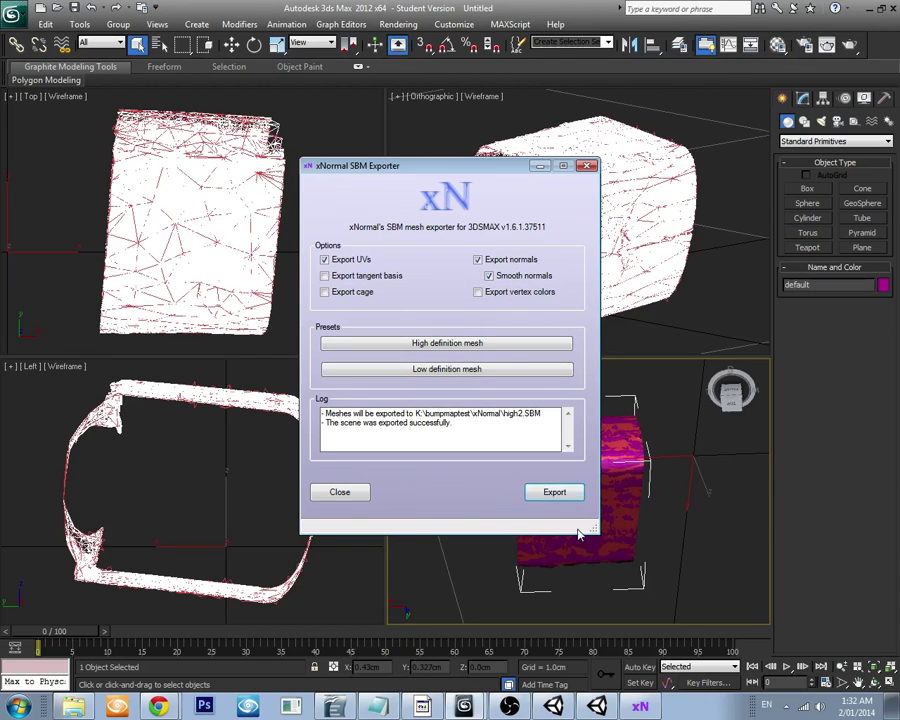
{"action": "left_click", "coordinate": [340, 494]}
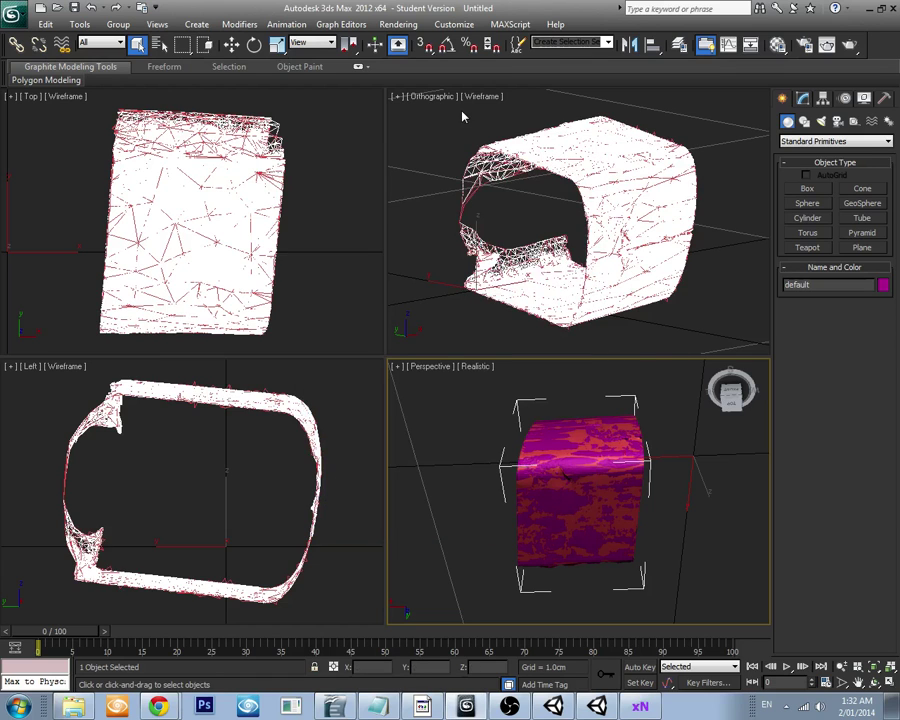
- Select default001 by name and export it as low2.SBM in xNormal SBM format
{"action": "key", "text": "h"}
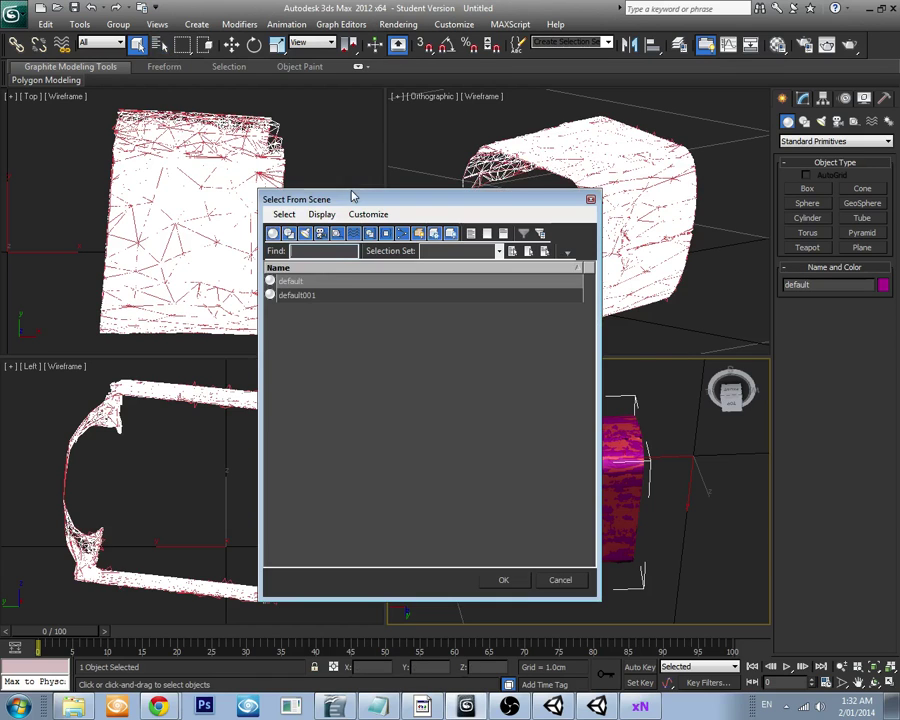
{"action": "double_click", "coordinate": [310, 297]}
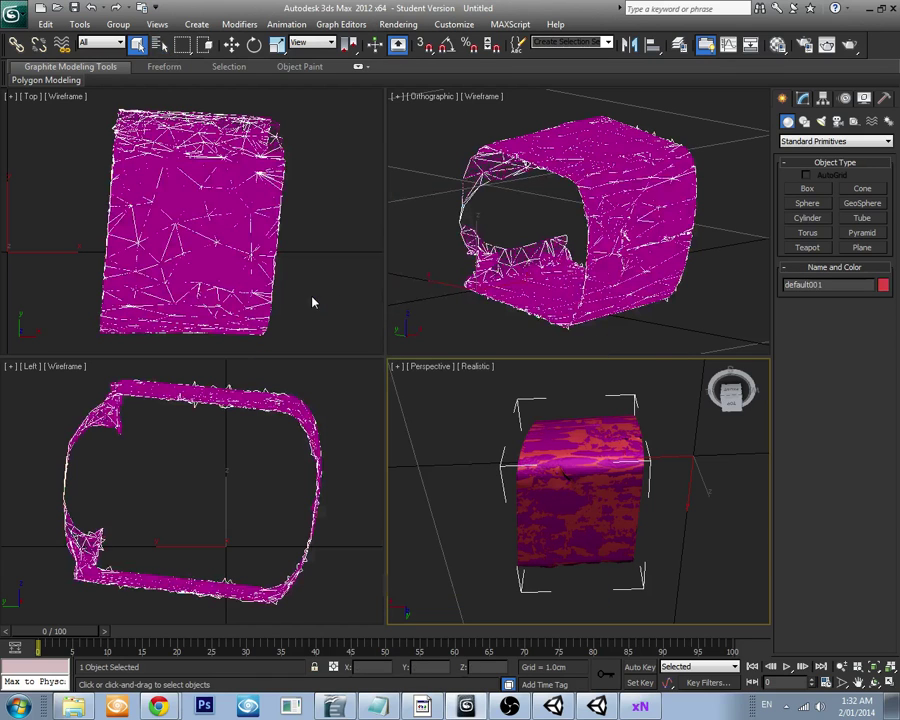
{"action": "left_click", "coordinate": [22, 18]}
{"action": "mouse_move", "coordinate": [76, 208]}
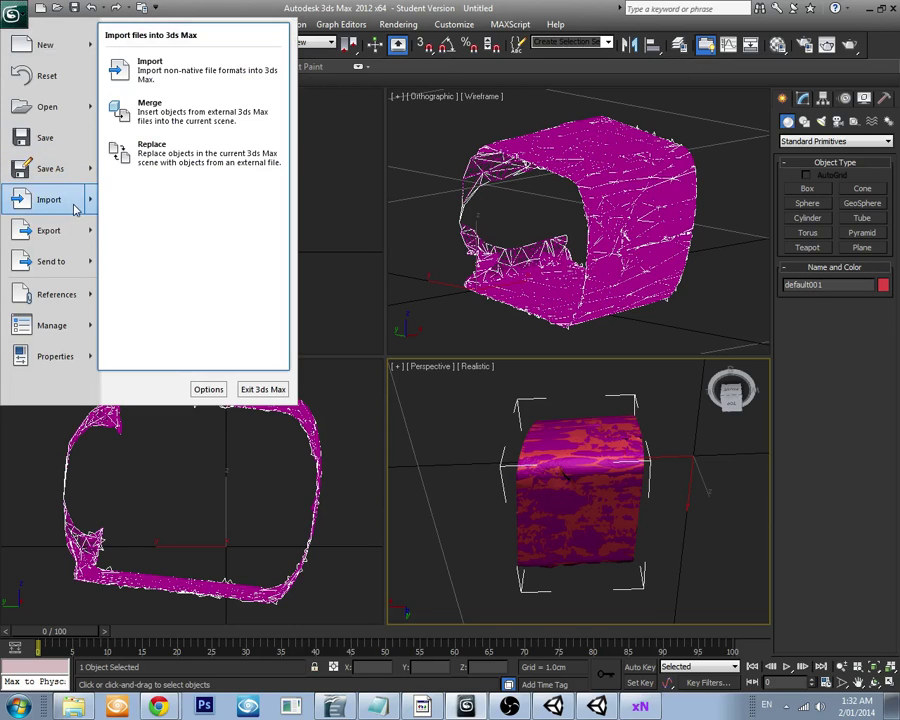
{"action": "mouse_move", "coordinate": [55, 230]}
{"action": "left_click", "coordinate": [155, 120]}
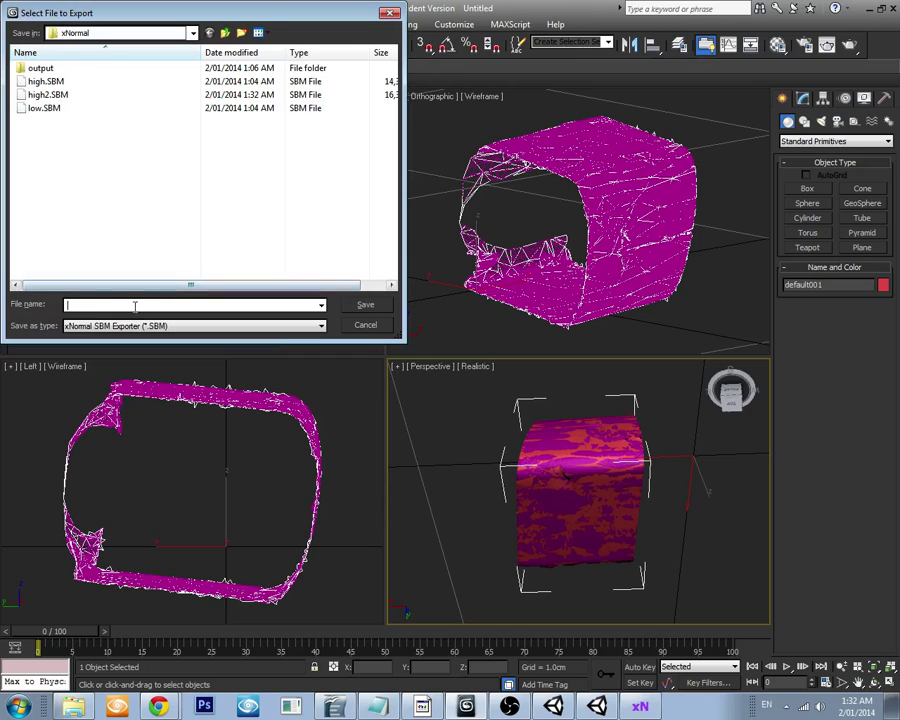
{"action": "type", "text": "low2"}
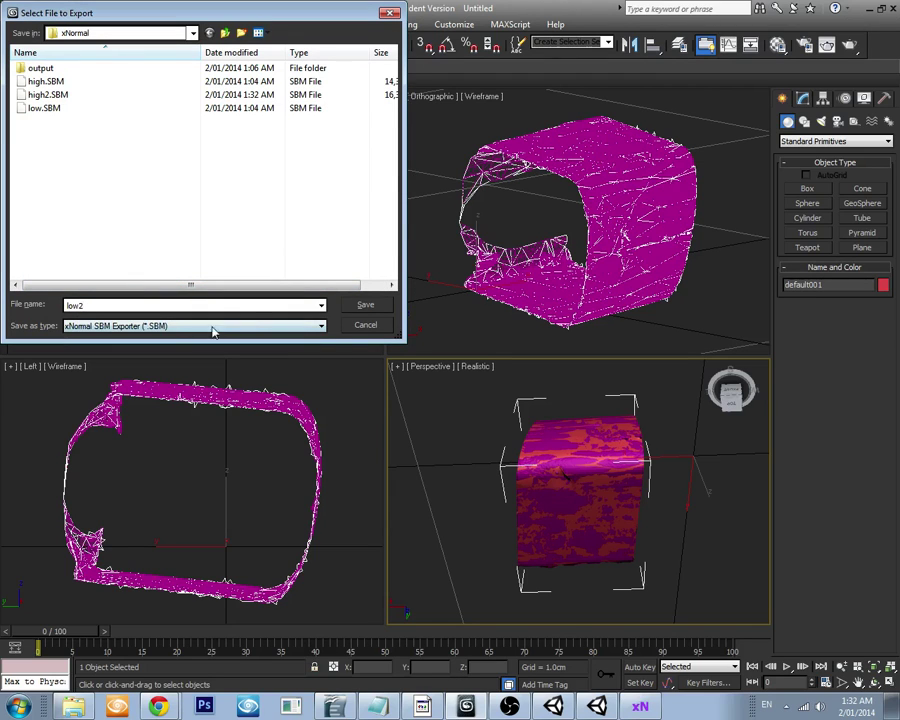
{"action": "left_click", "coordinate": [212, 326]}
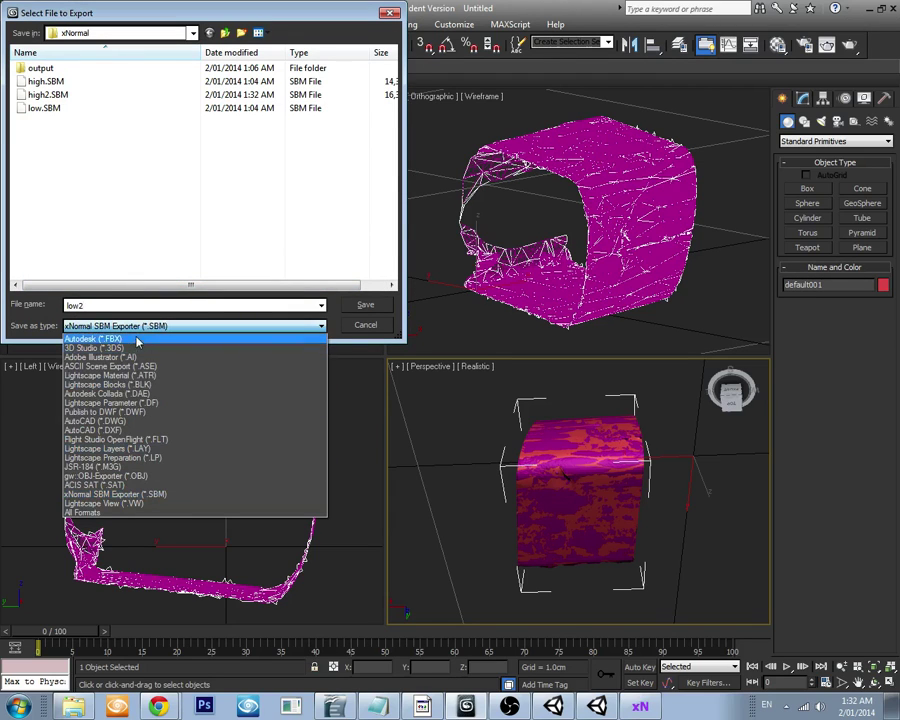
{"action": "left_click", "coordinate": [88, 496]}
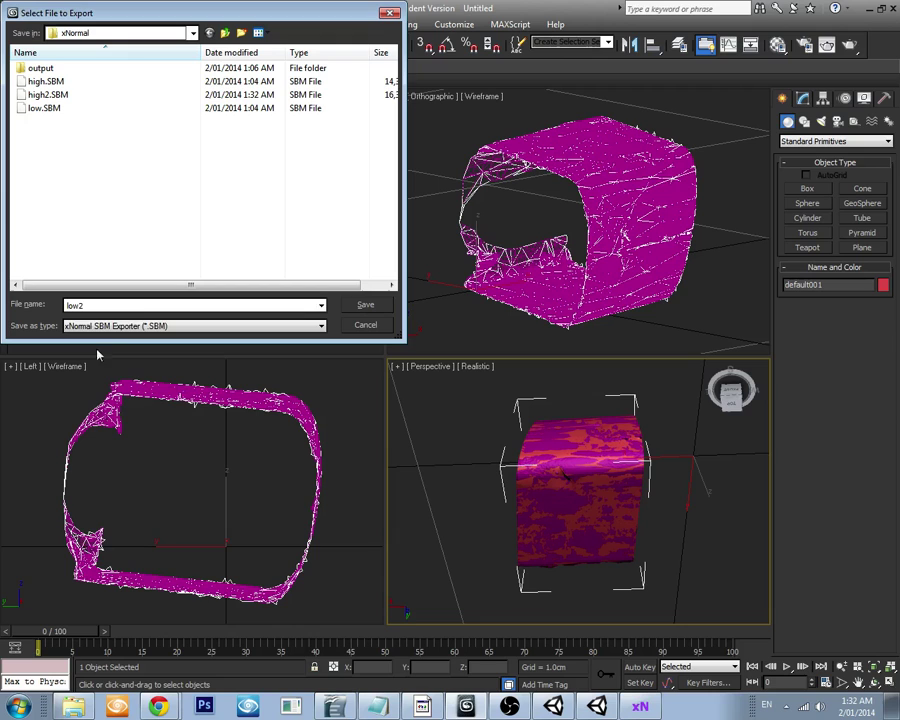
{"action": "left_click", "coordinate": [366, 305]}
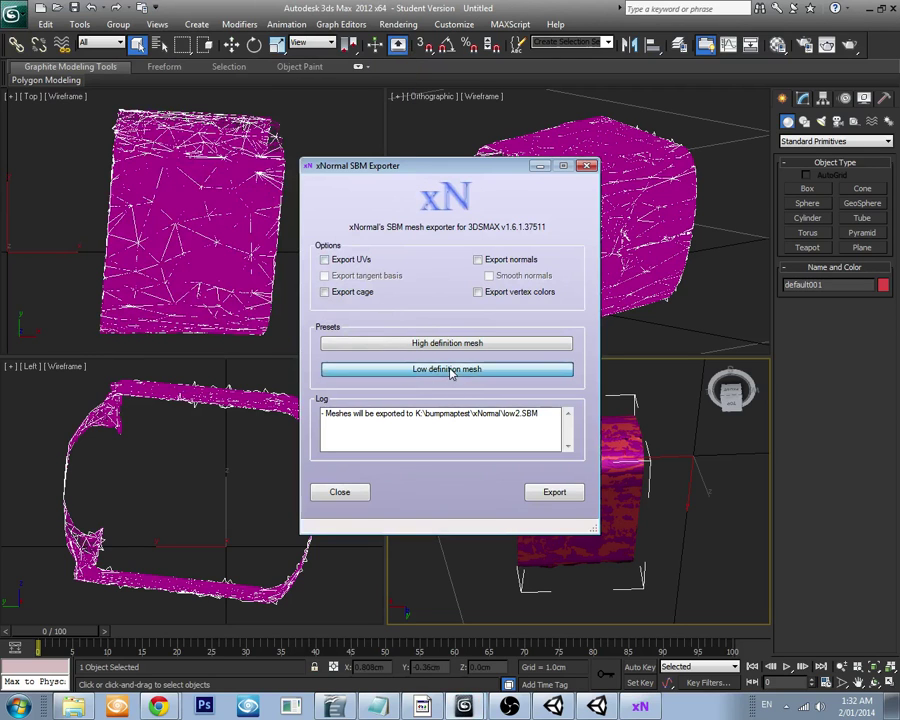
- Apply the Low definition mesh preset with cage export off, and export
{"action": "left_click", "coordinate": [412, 369]}
{"action": "left_click", "coordinate": [324, 292]}
{"action": "left_click", "coordinate": [424, 344]}
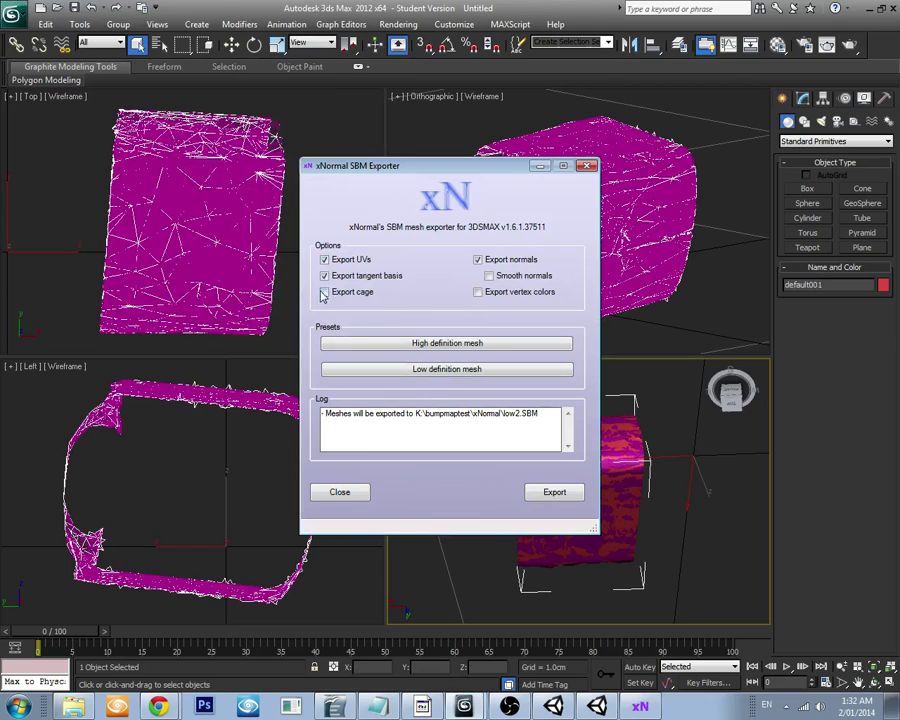
{"action": "left_click", "coordinate": [557, 493]}
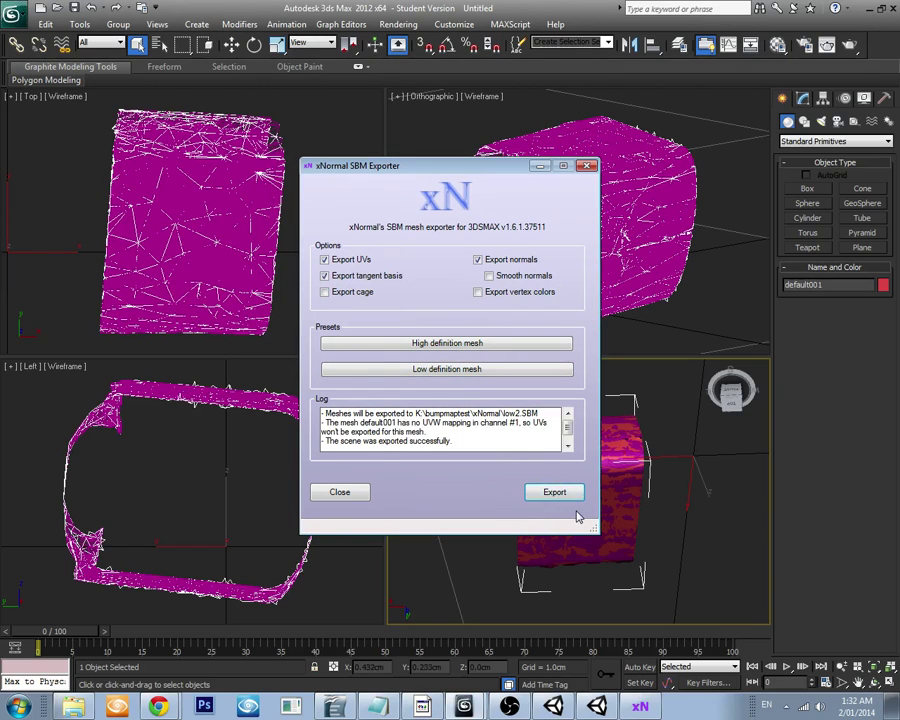
{"action": "left_click", "coordinate": [330, 493]}
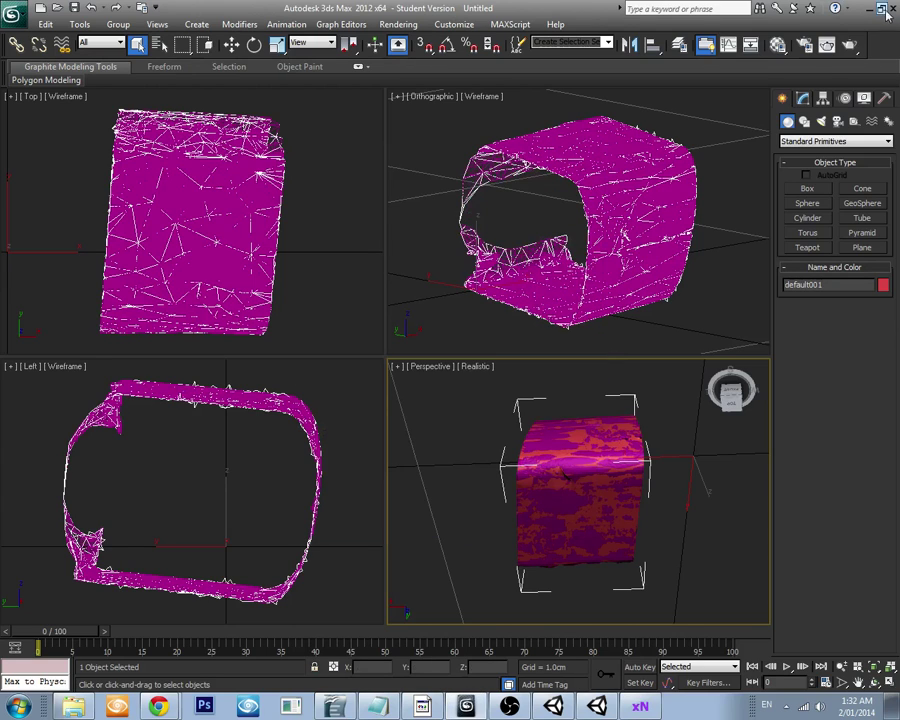
- In xNormal, glance at the low definition and baking options lists, then return to high definition meshes
{"action": "key", "text": "ctrl+n"}
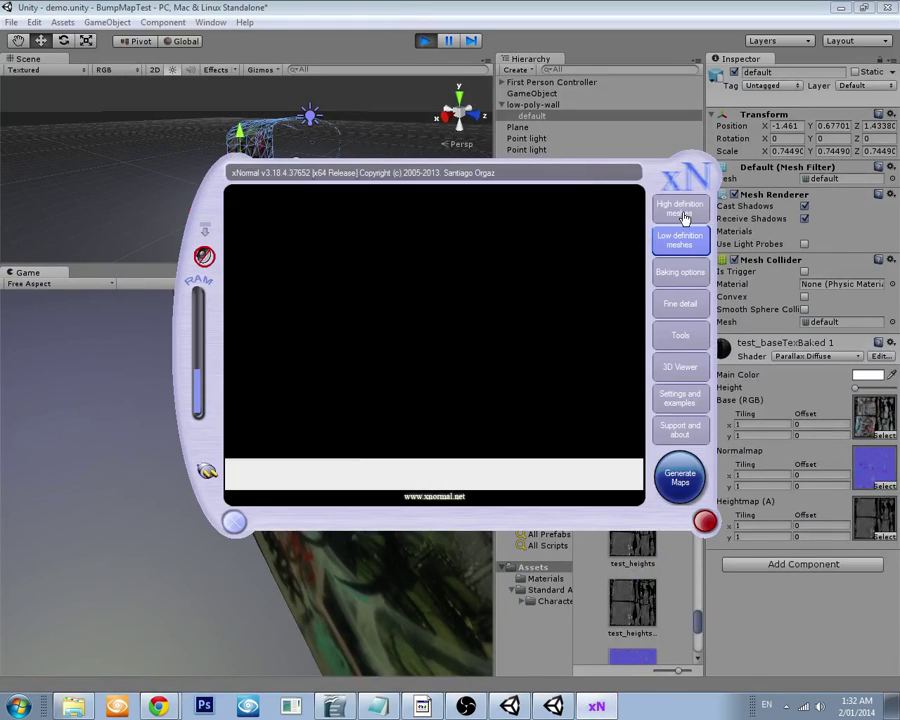
{"action": "left_click", "coordinate": [679, 242]}
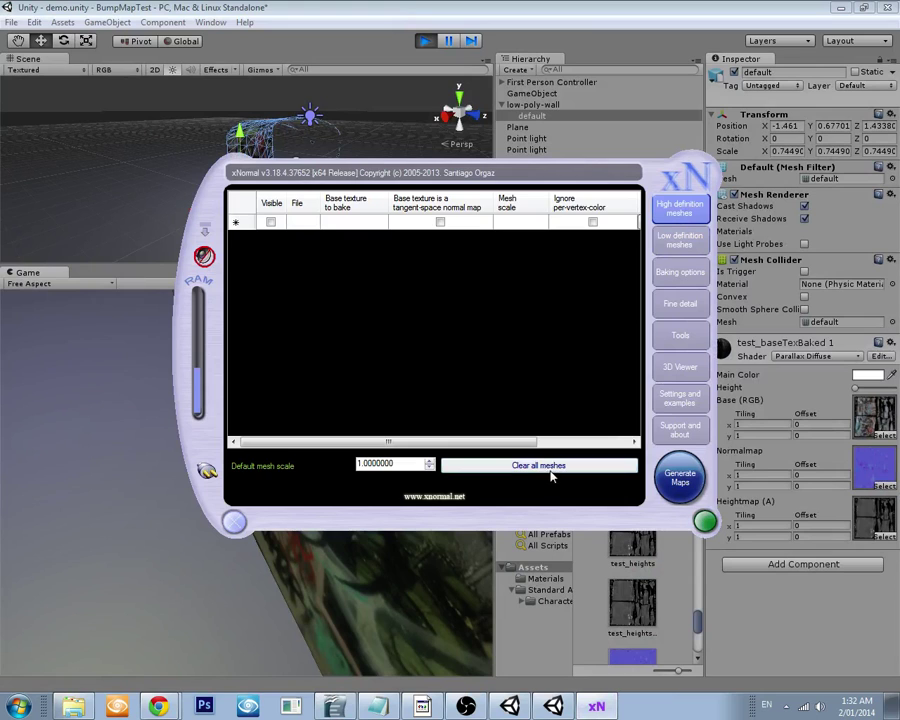
{"action": "left_click", "coordinate": [680, 271]}
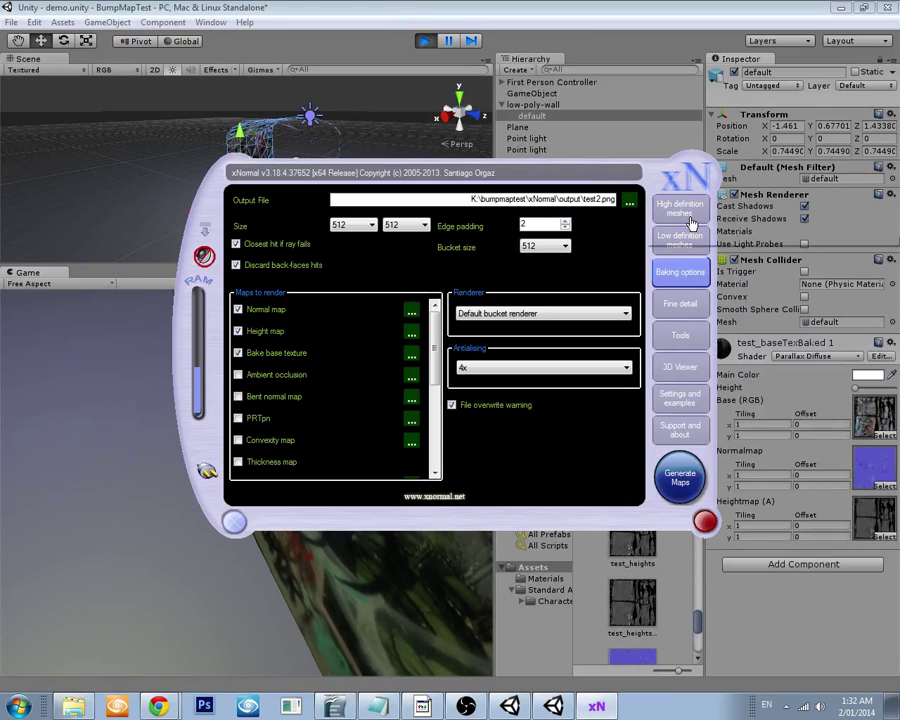
{"action": "left_click", "coordinate": [679, 208]}
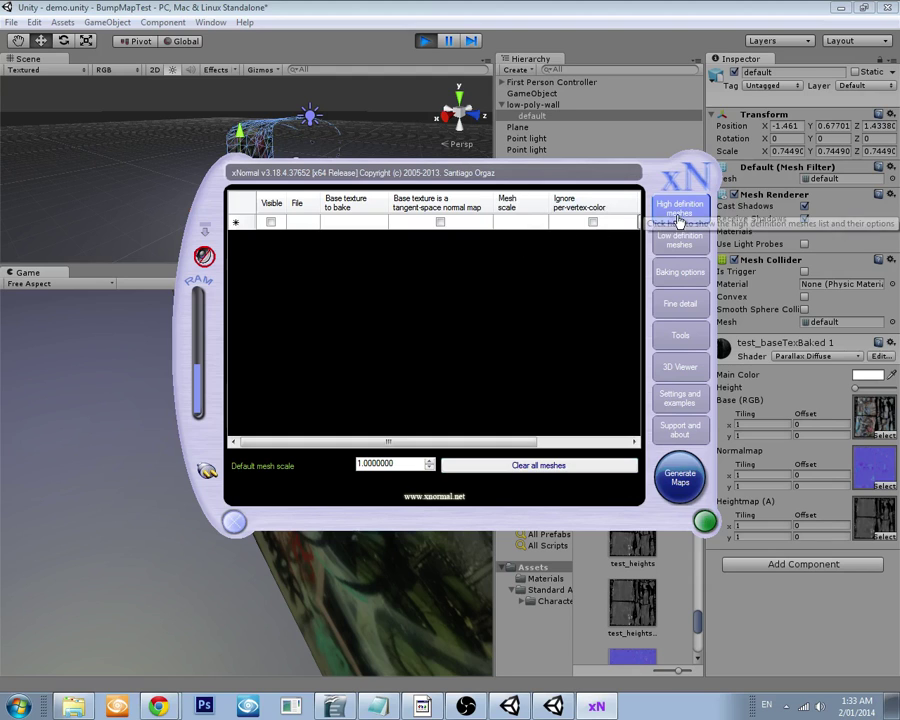
- Add high2.SBM from bumpmaptest\xNormal to the high definition meshes list
{"action": "right_click", "coordinate": [418, 248]}
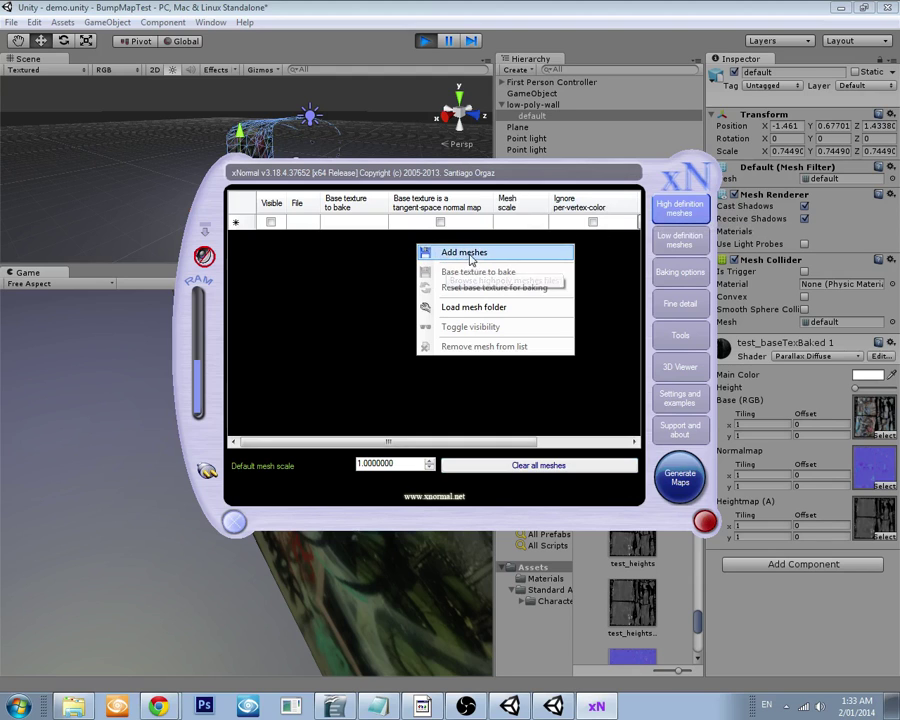
{"action": "left_click", "coordinate": [459, 258]}
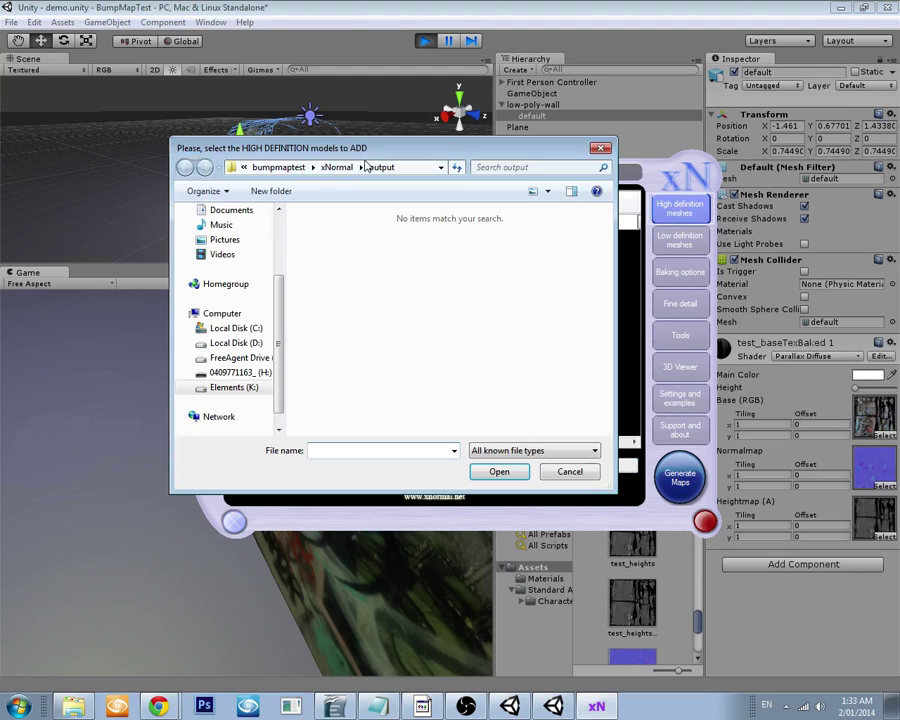
{"action": "left_click", "coordinate": [282, 170]}
{"action": "double_click", "coordinate": [413, 247]}
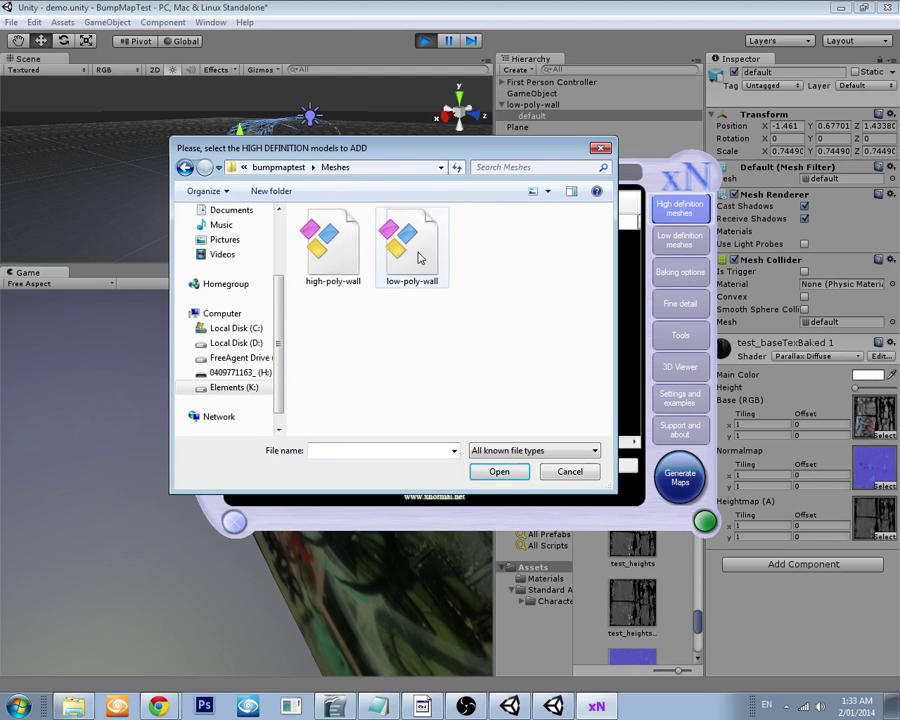
{"action": "left_click", "coordinate": [278, 167]}
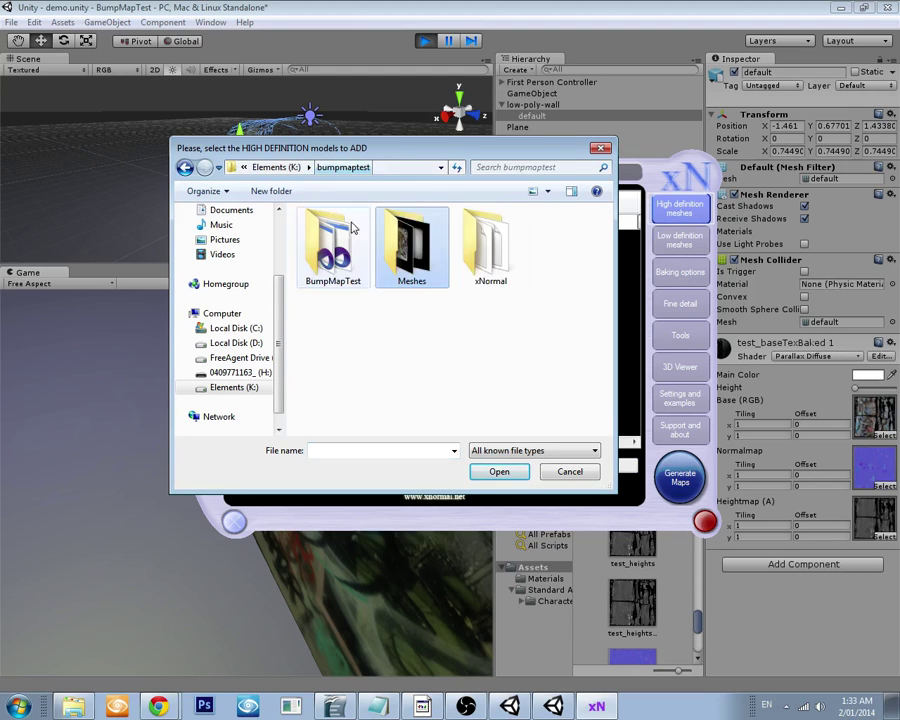
{"action": "double_click", "coordinate": [486, 242]}
{"action": "left_click", "coordinate": [330, 261]}
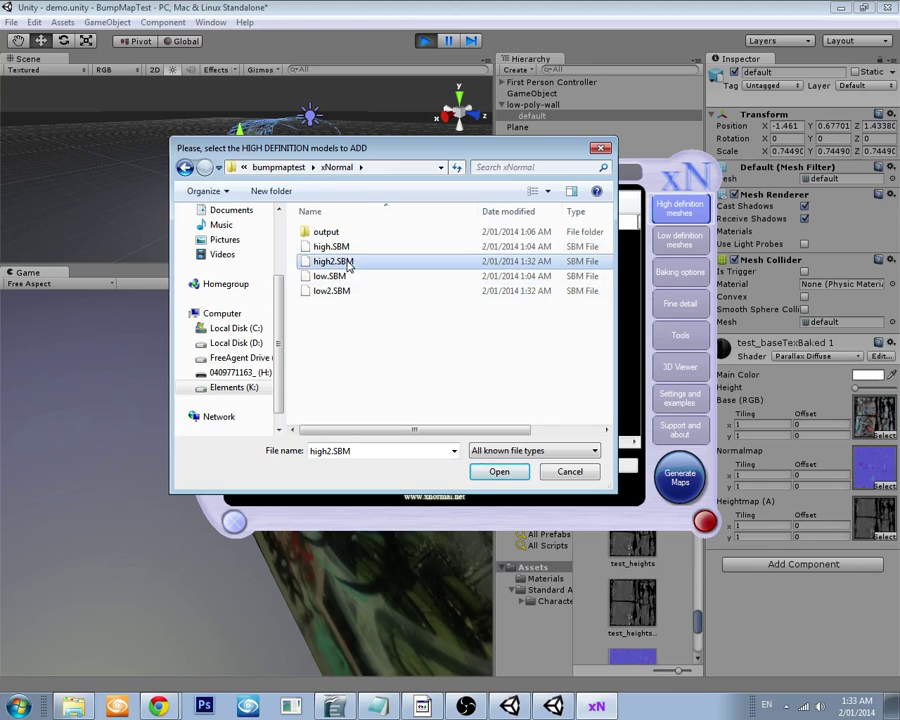
{"action": "left_click", "coordinate": [499, 472]}
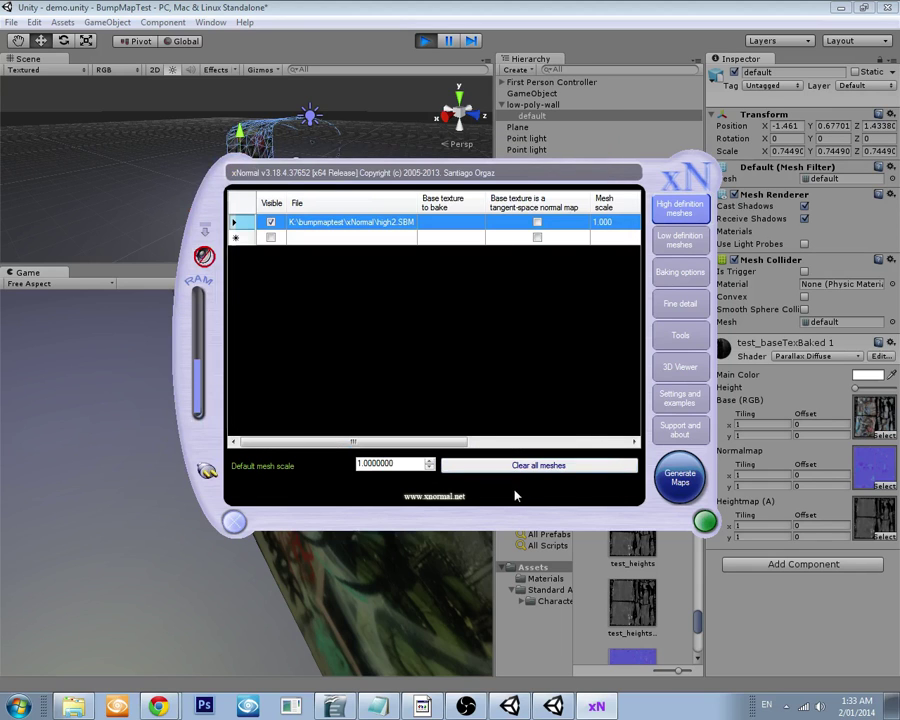
- Start adding another high definition mesh from the Meshes folder, then cancel
{"action": "right_click", "coordinate": [448, 229]}
{"action": "left_click", "coordinate": [462, 233]}
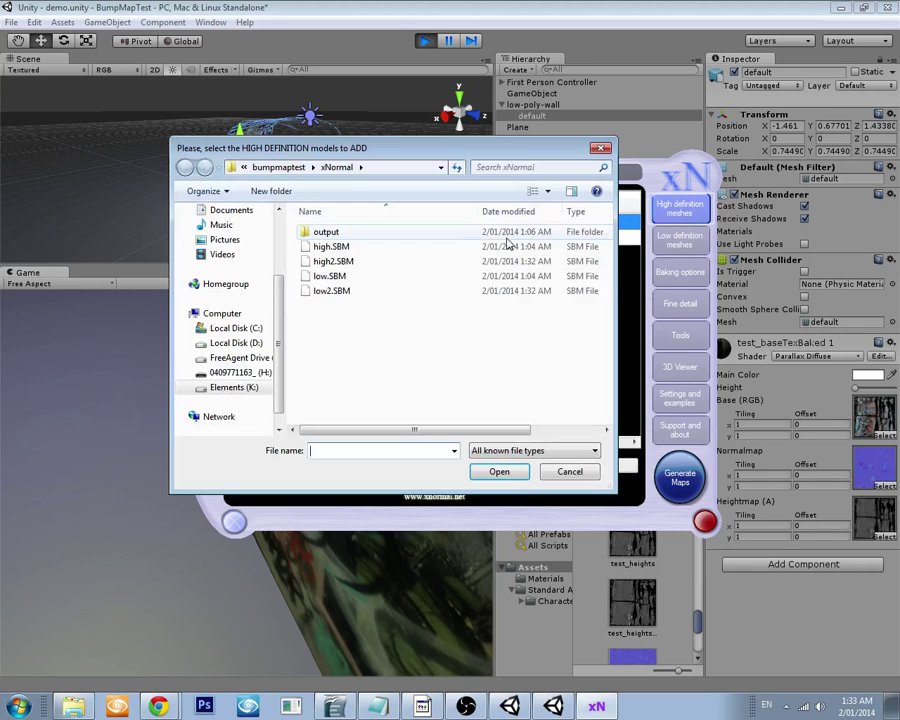
{"action": "left_click", "coordinate": [279, 167]}
{"action": "double_click", "coordinate": [410, 235]}
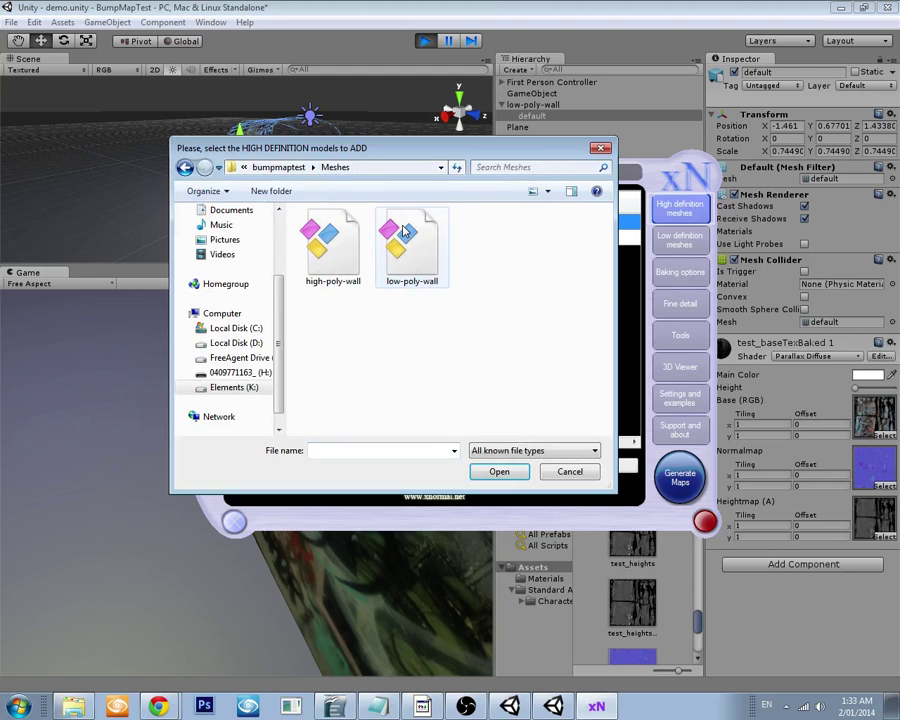
{"action": "left_click", "coordinate": [574, 478]}
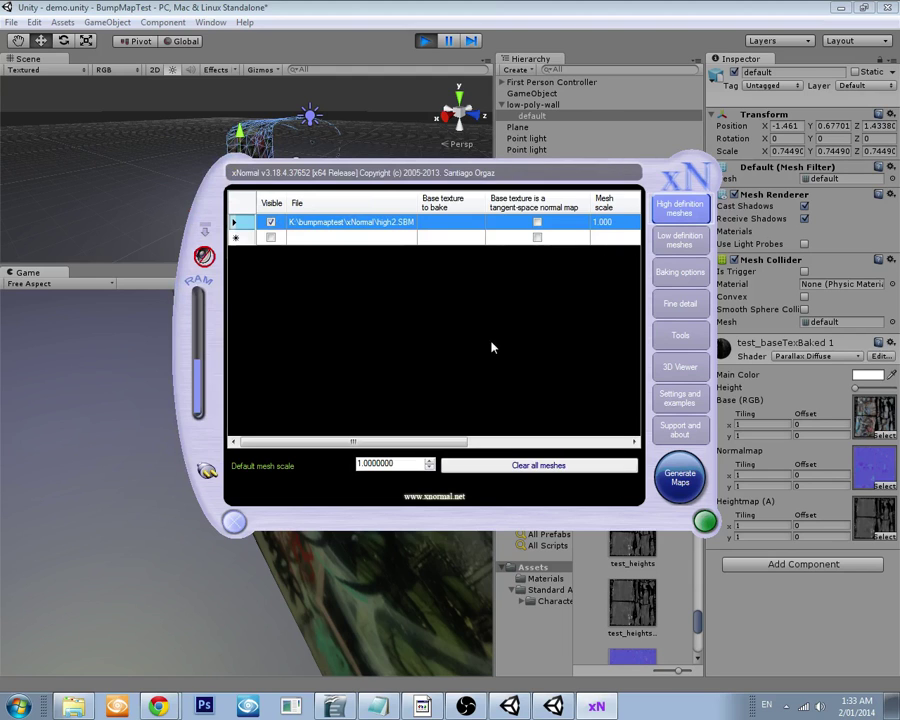
- Set Meshes\high-poly-wall.jpg as the base texture to bake for high2.SBM
{"action": "right_click", "coordinate": [464, 240]}
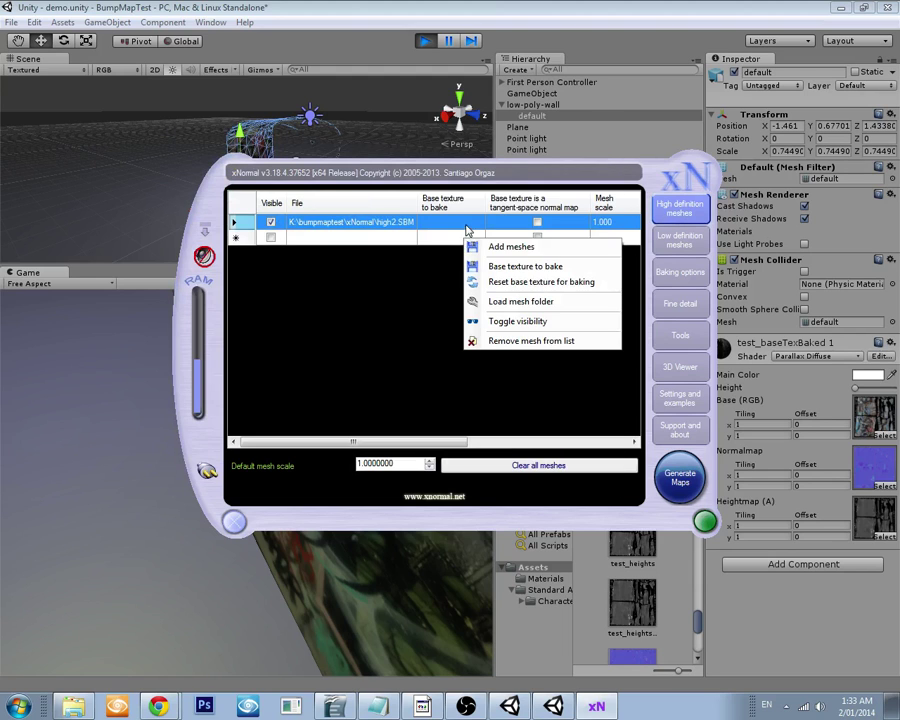
{"action": "left_click", "coordinate": [524, 268]}
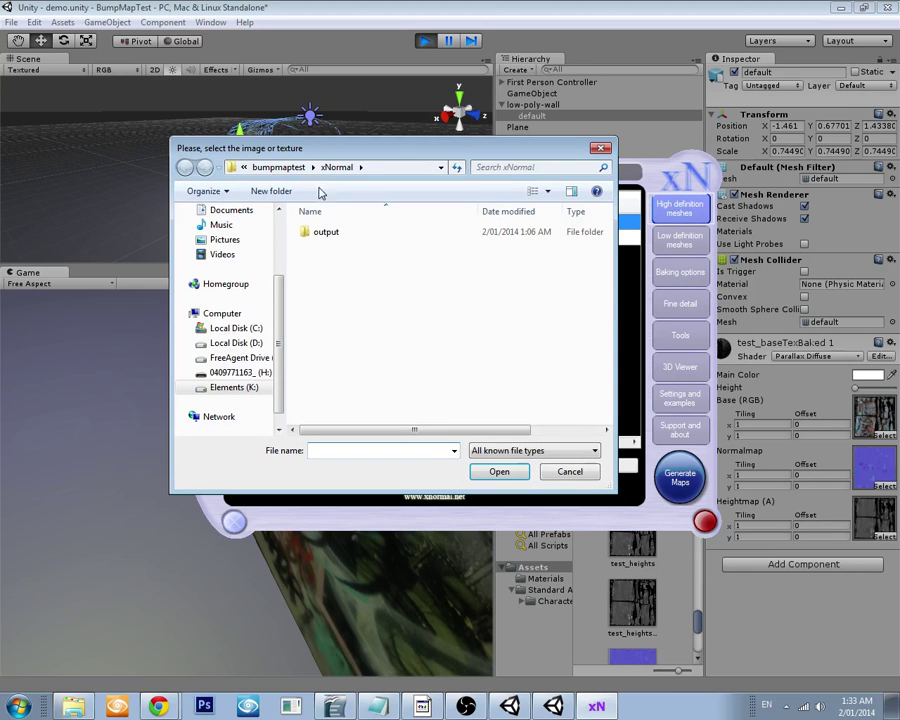
{"action": "left_click", "coordinate": [278, 167]}
{"action": "double_click", "coordinate": [405, 244]}
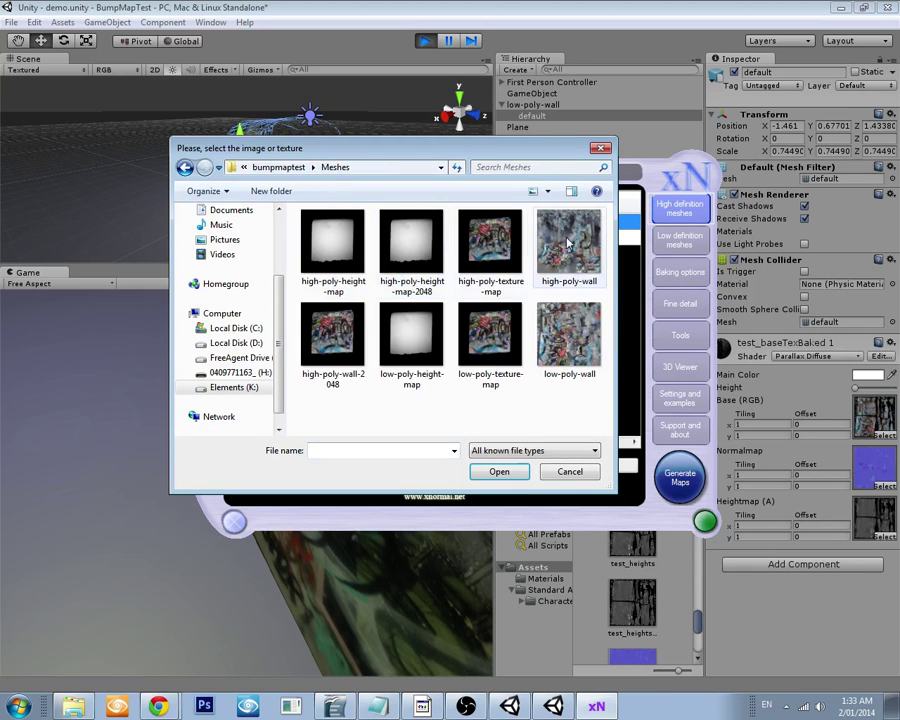
{"action": "left_click", "coordinate": [576, 266]}
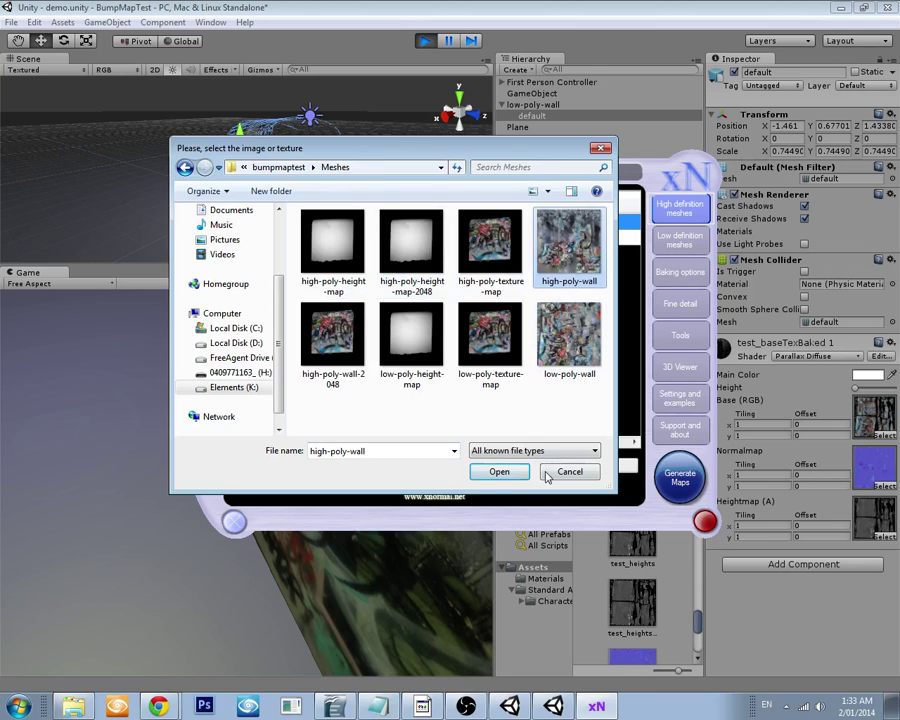
{"action": "left_click", "coordinate": [500, 473]}
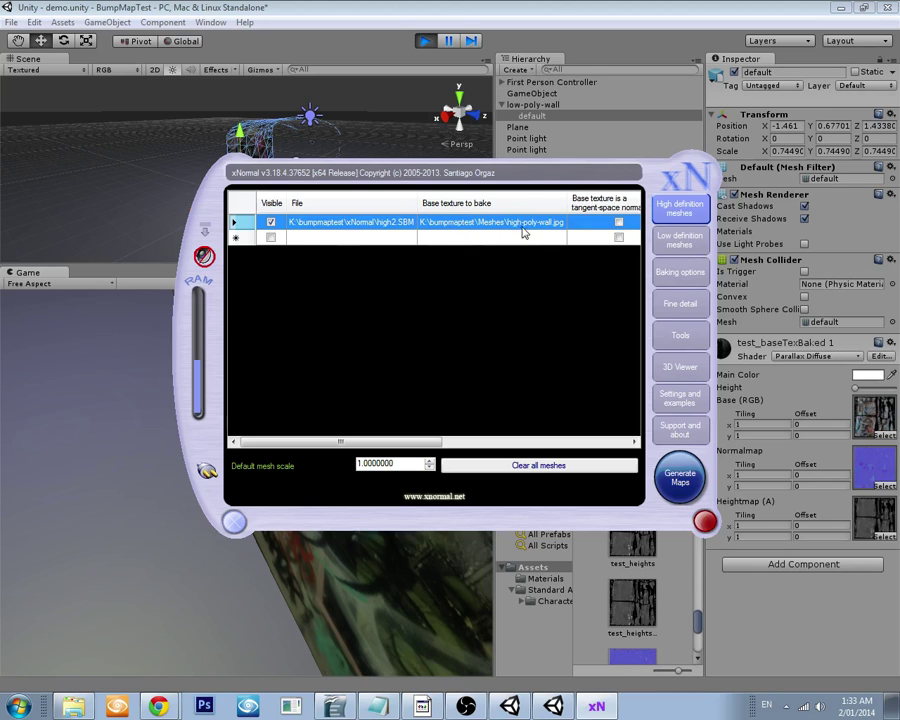
- Add low2.SBM from bumpmaptest\xNormal to the low definition meshes list
{"action": "left_click", "coordinate": [680, 240]}
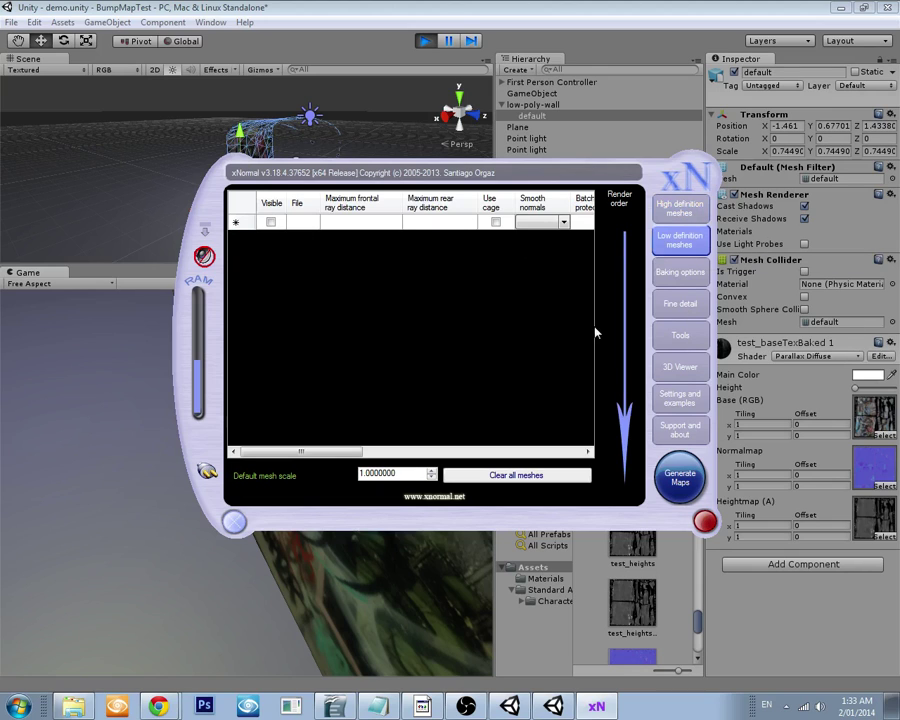
{"action": "right_click", "coordinate": [430, 281]}
{"action": "left_click", "coordinate": [385, 284]}
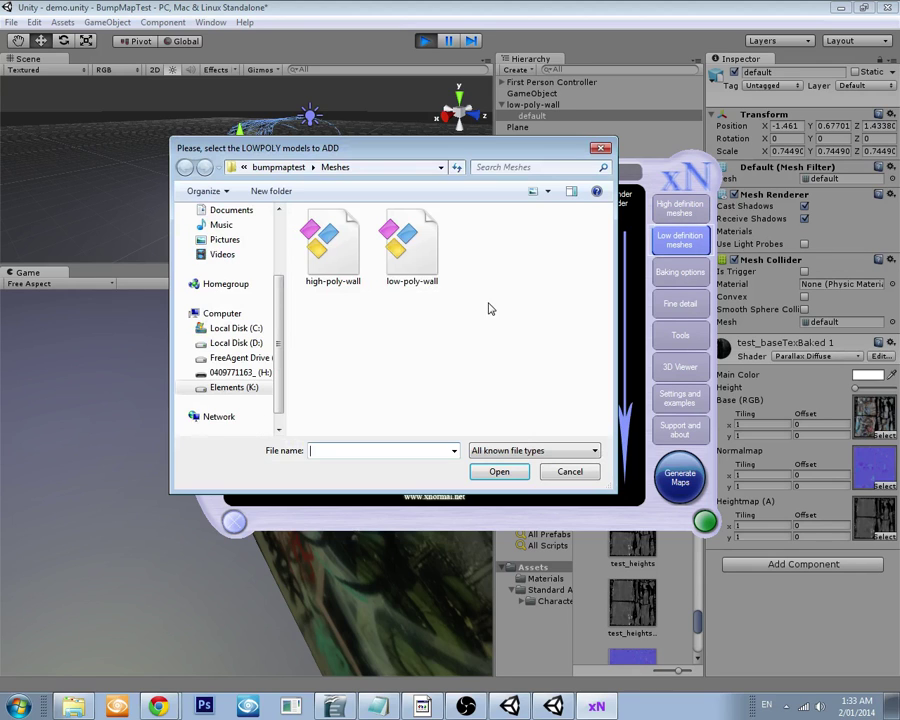
{"action": "left_click", "coordinate": [279, 167]}
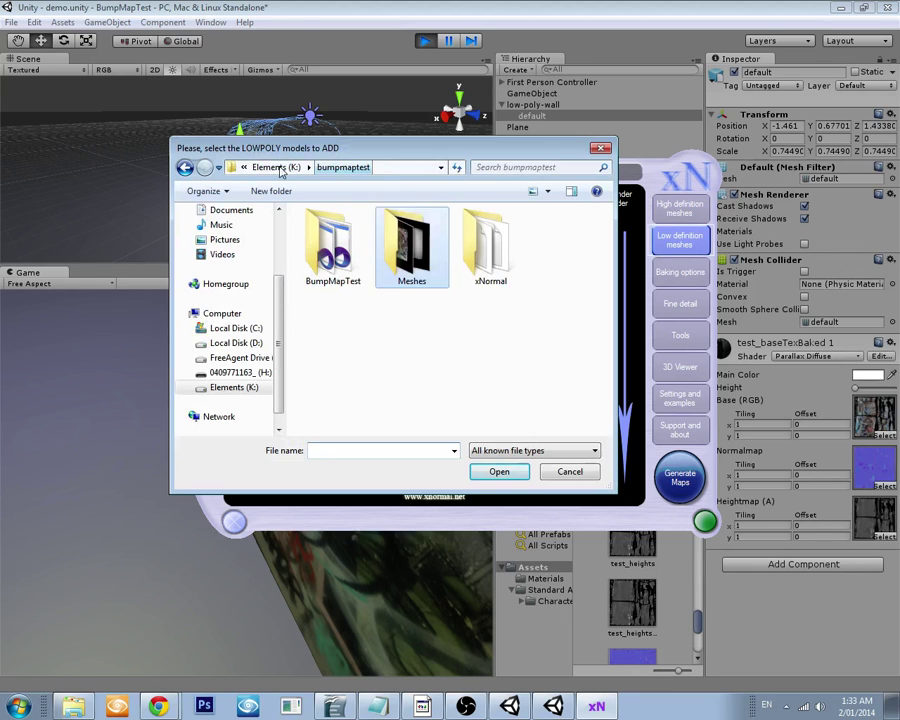
{"action": "double_click", "coordinate": [490, 250]}
{"action": "left_click", "coordinate": [335, 290]}
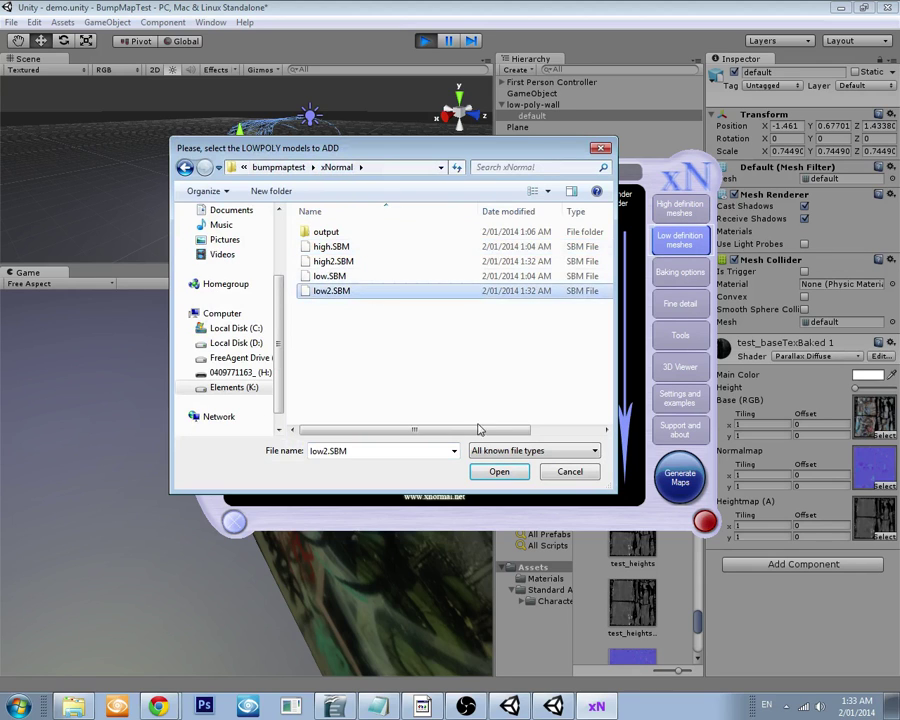
{"action": "left_click", "coordinate": [500, 472]}
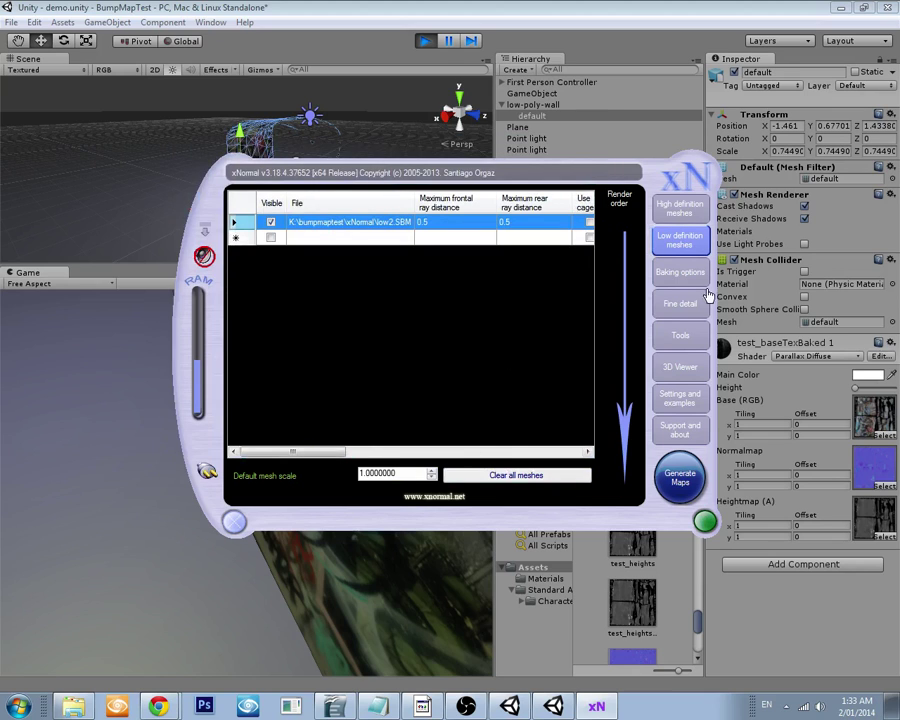
{"action": "left_click", "coordinate": [682, 273]}
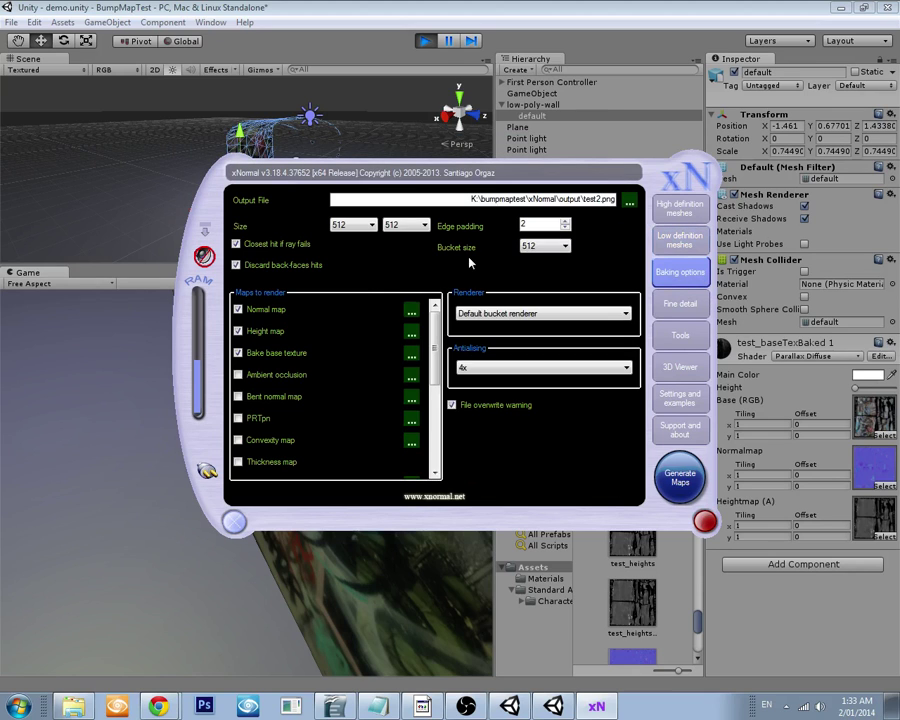
{"action": "left_click", "coordinate": [352, 225]}
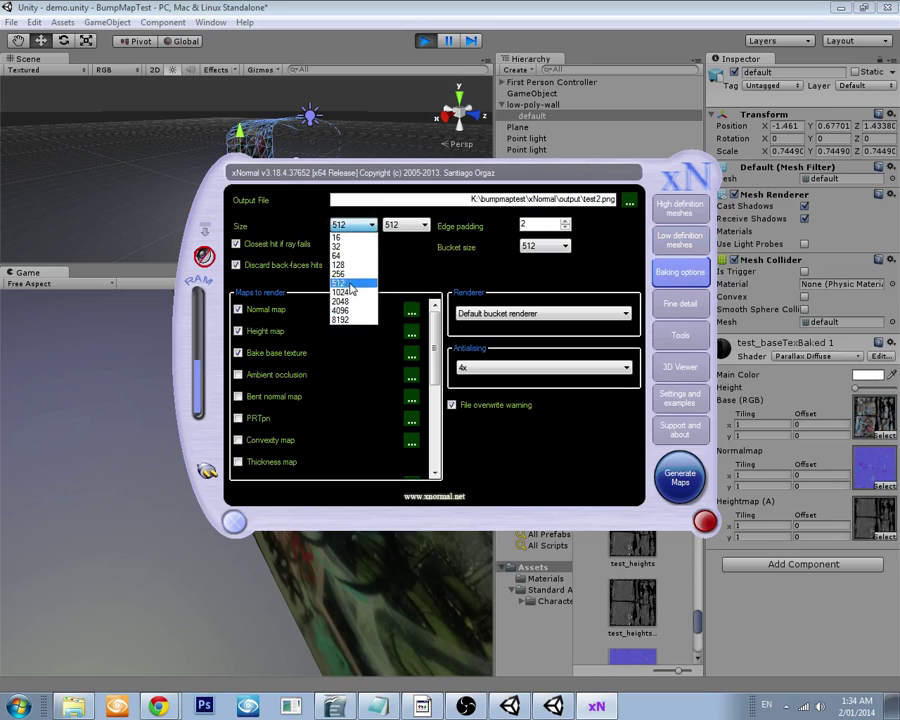
{"action": "left_click", "coordinate": [300, 217]}
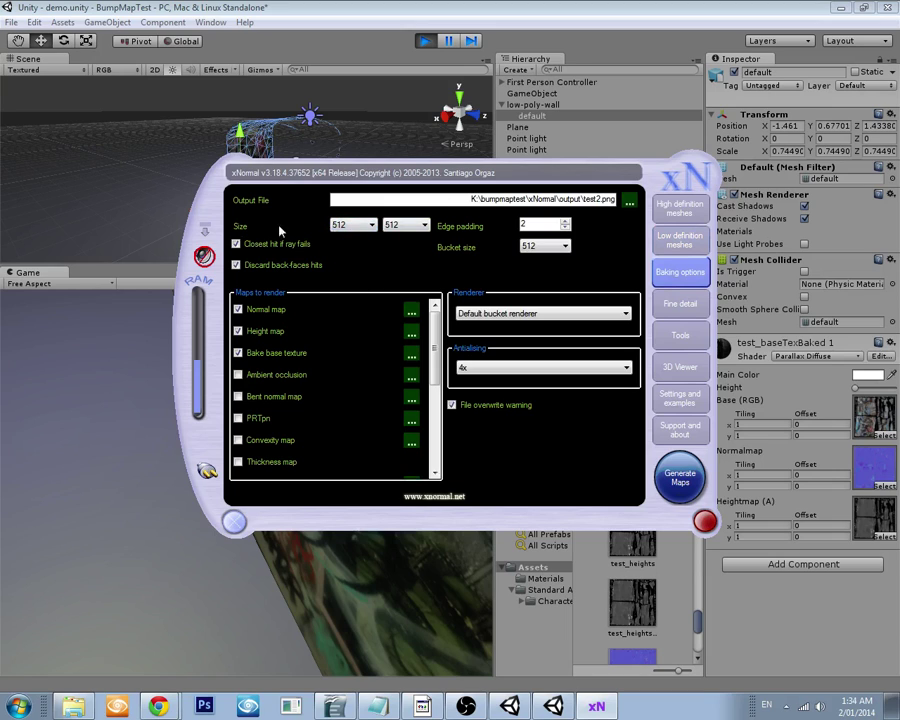
{"action": "left_click", "coordinate": [547, 251]}
{"action": "left_click", "coordinate": [532, 312]}
{"action": "left_click", "coordinate": [532, 316]}
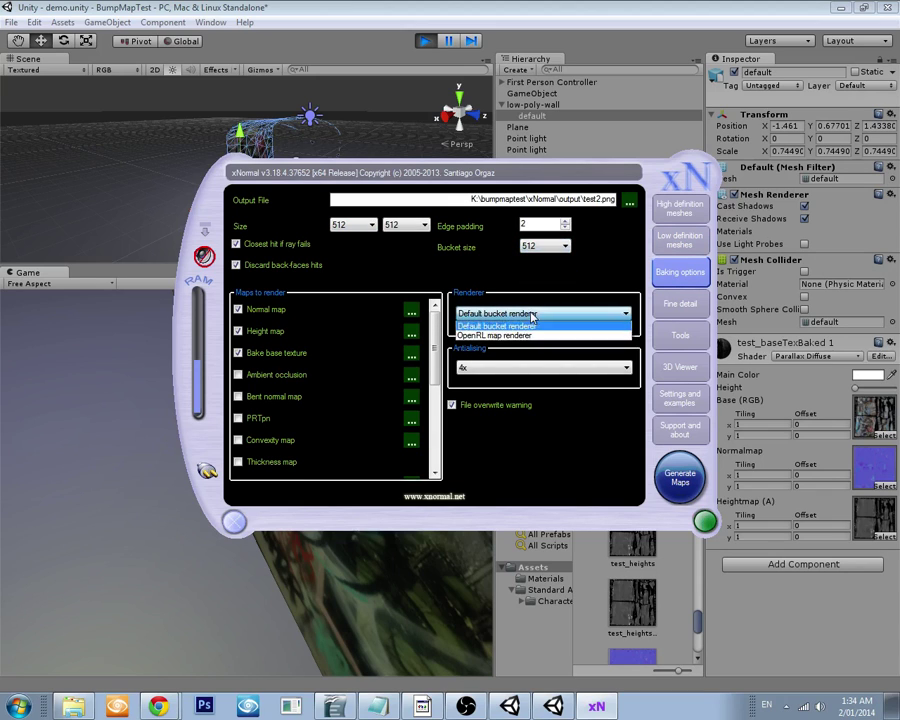
{"action": "left_click", "coordinate": [532, 316]}
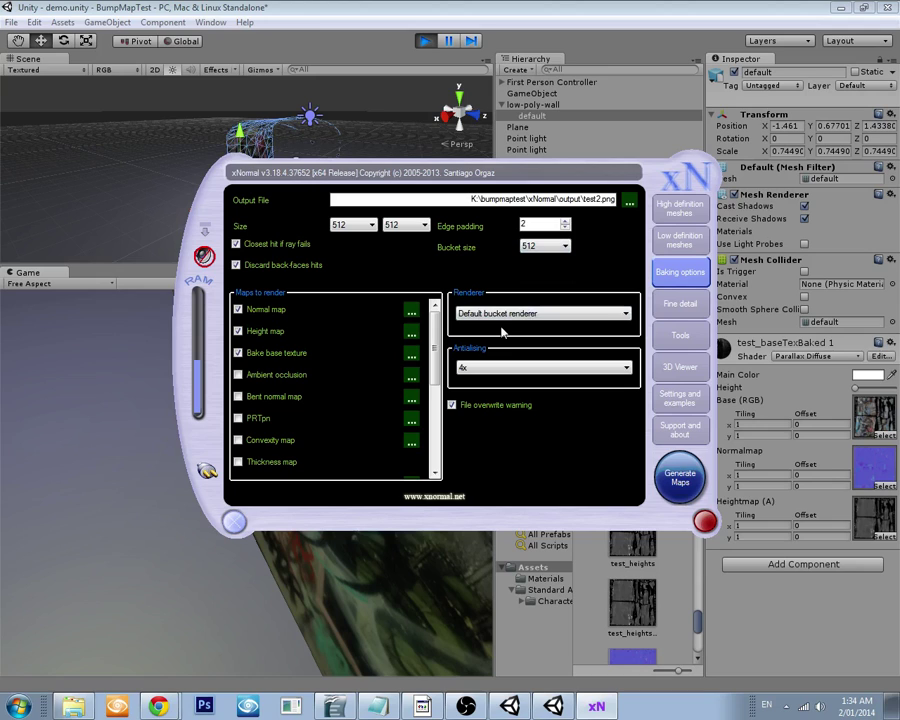
{"action": "left_click", "coordinate": [519, 368]}
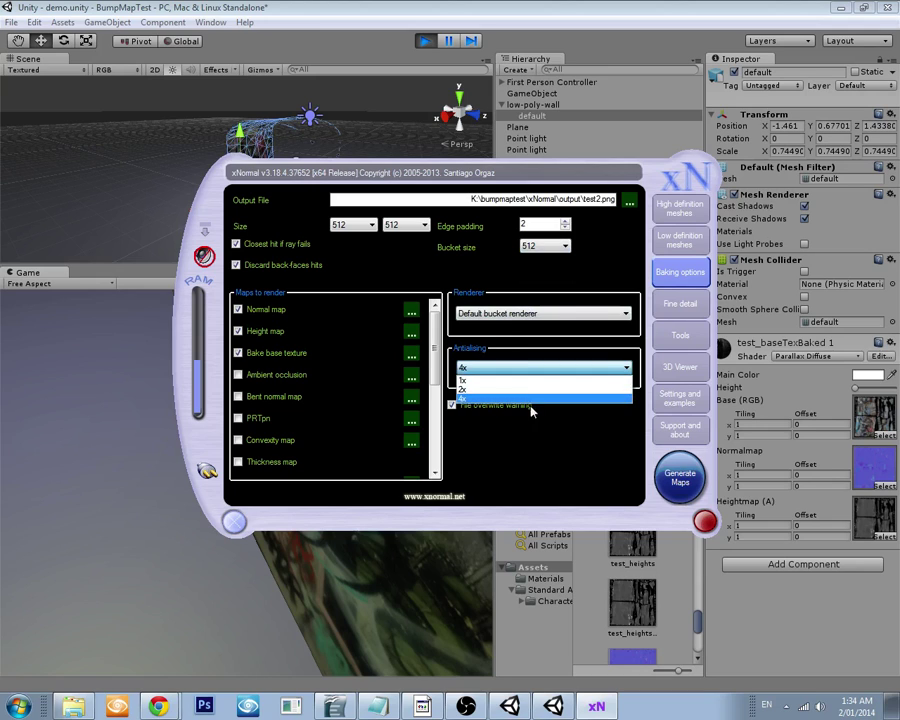
{"action": "left_click", "coordinate": [519, 370]}
{"action": "left_click", "coordinate": [544, 315]}
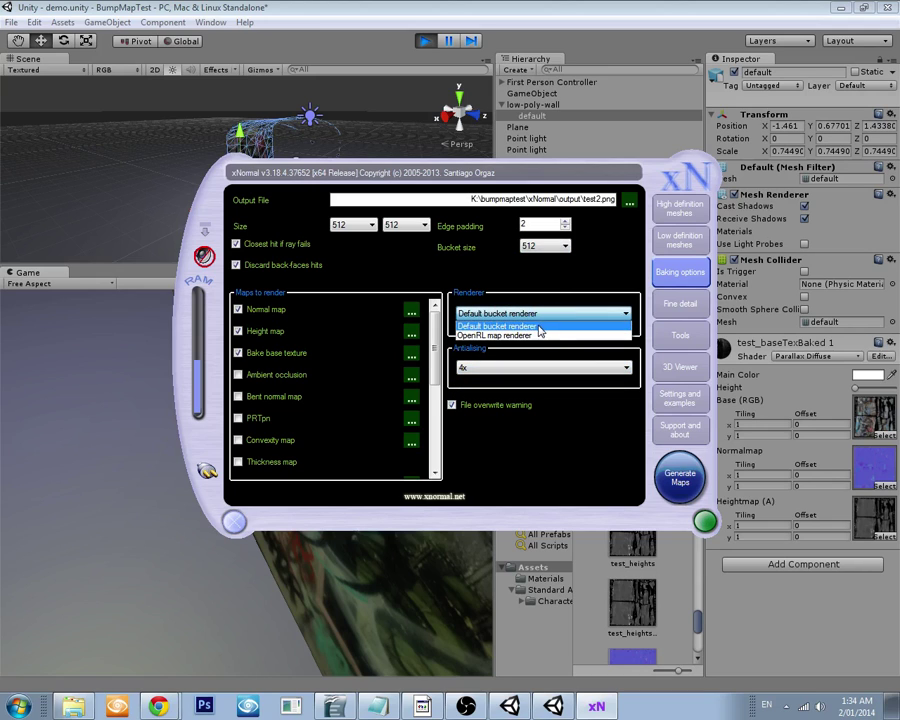
{"action": "left_click", "coordinate": [539, 327]}
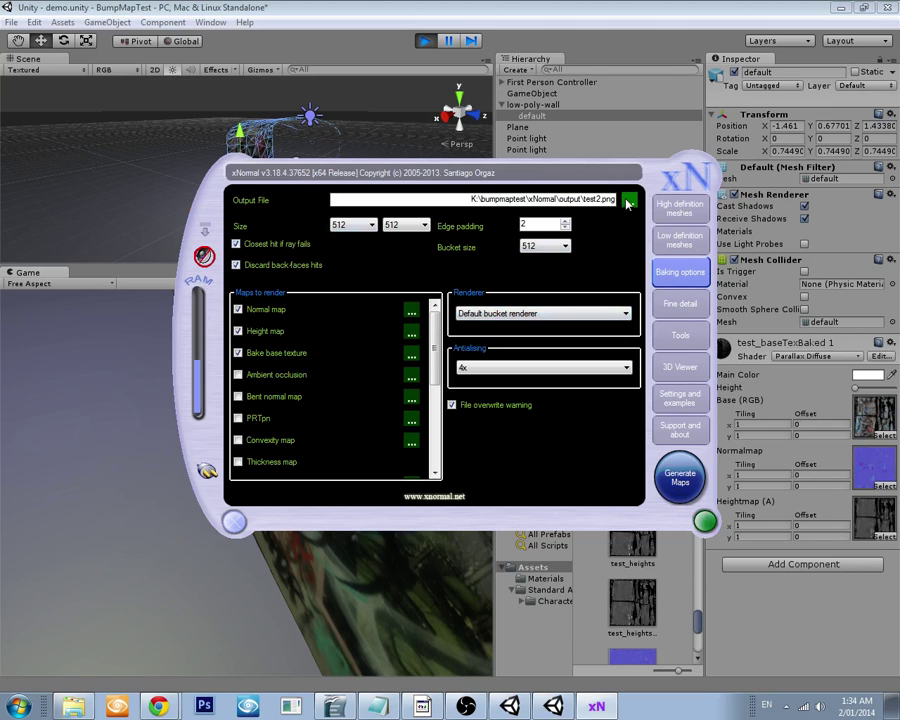
- Set the output file to test2.png in the xNormal output folder
{"action": "left_click", "coordinate": [628, 201]}
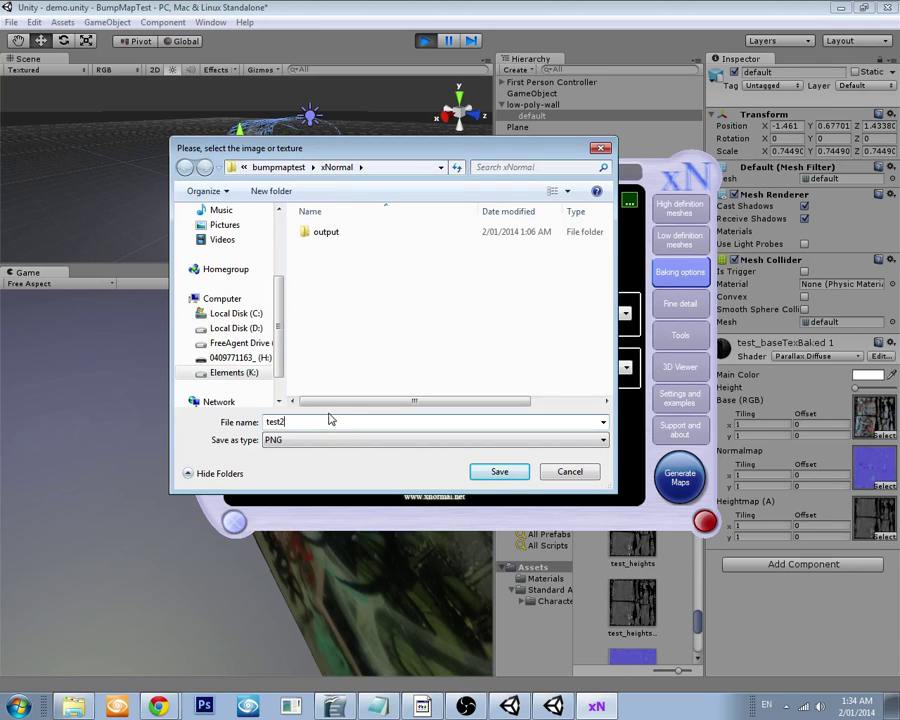
{"action": "double_click", "coordinate": [337, 234]}
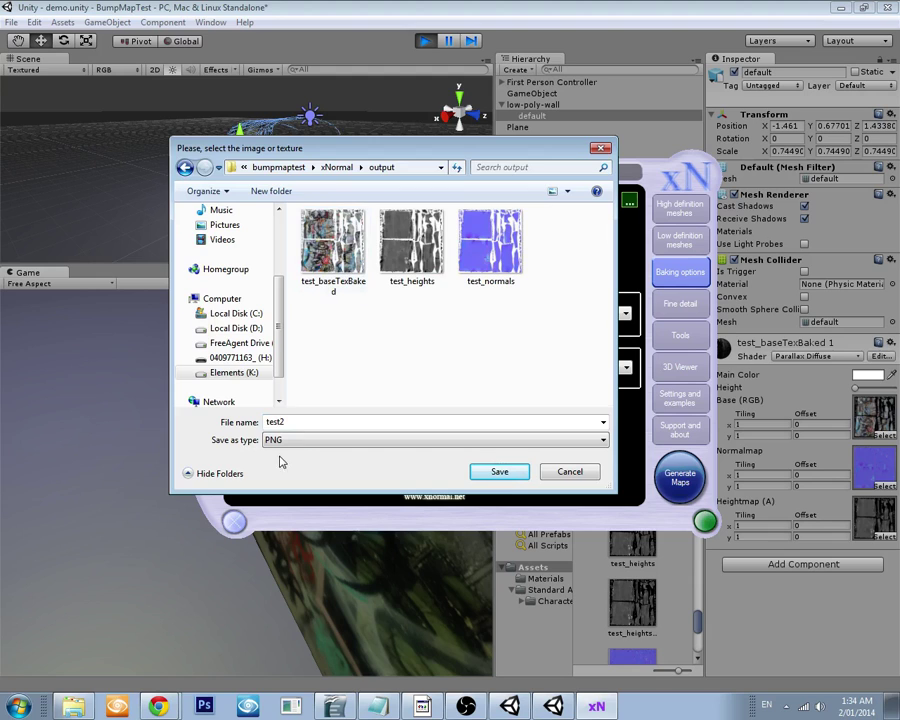
{"action": "left_click", "coordinate": [500, 472]}
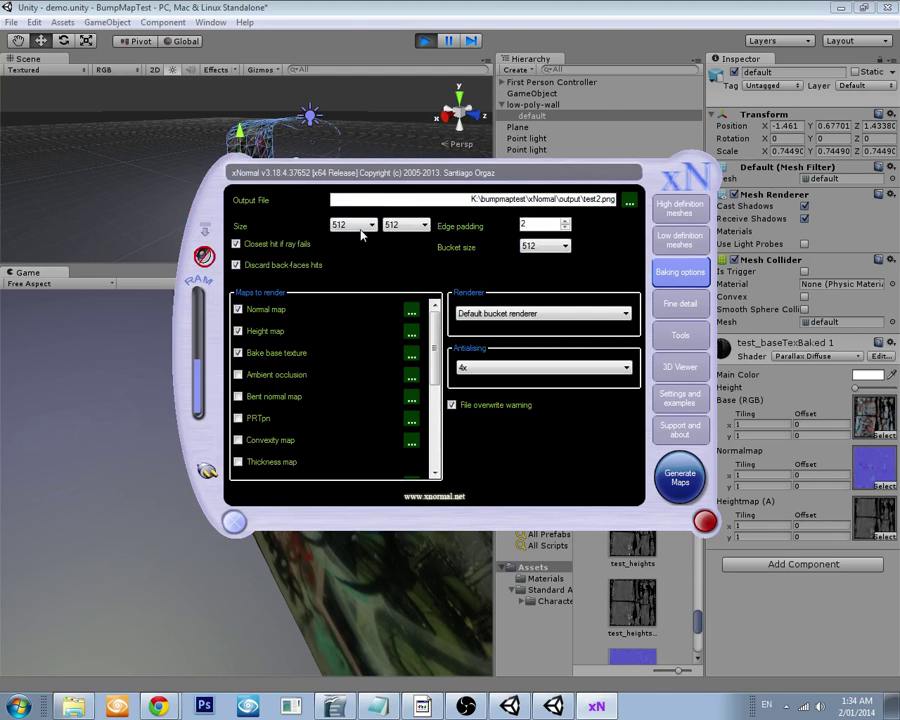
- Check the output map size options and keep the size at 512
{"action": "left_click", "coordinate": [364, 229]}
{"action": "left_click", "coordinate": [358, 241]}
{"action": "left_click", "coordinate": [331, 222]}
{"action": "left_click", "coordinate": [422, 263]}
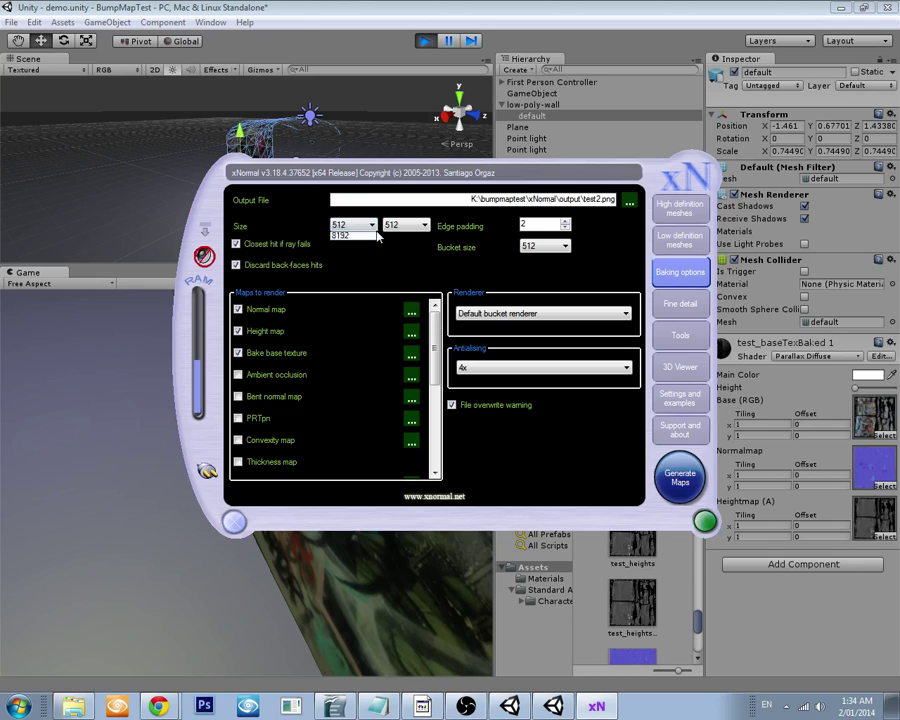
{"action": "left_click", "coordinate": [355, 225]}
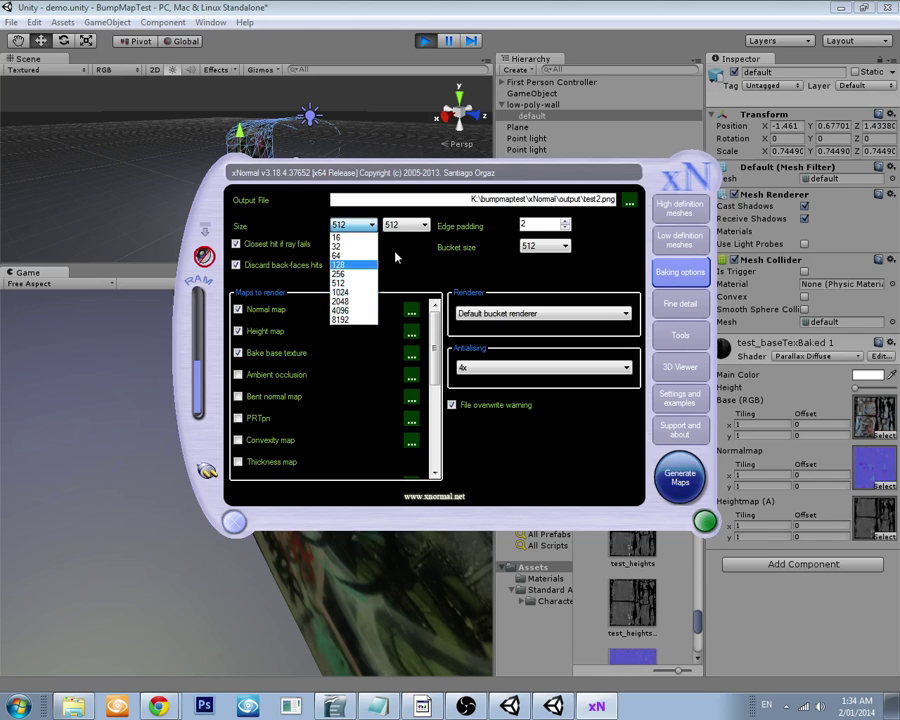
{"action": "left_click", "coordinate": [383, 371]}
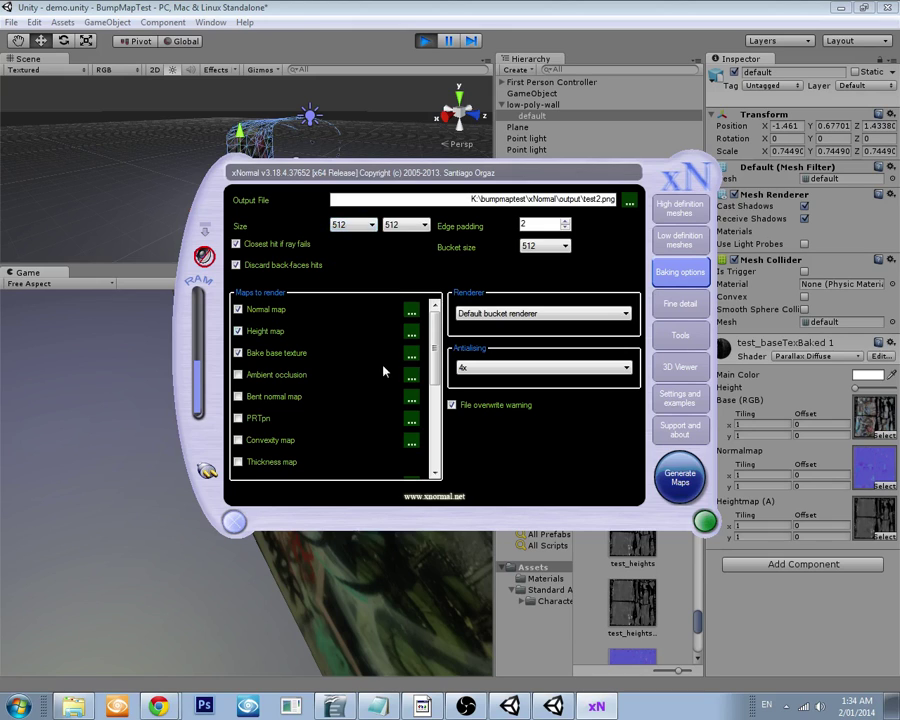
{"action": "left_click", "coordinate": [411, 310]}
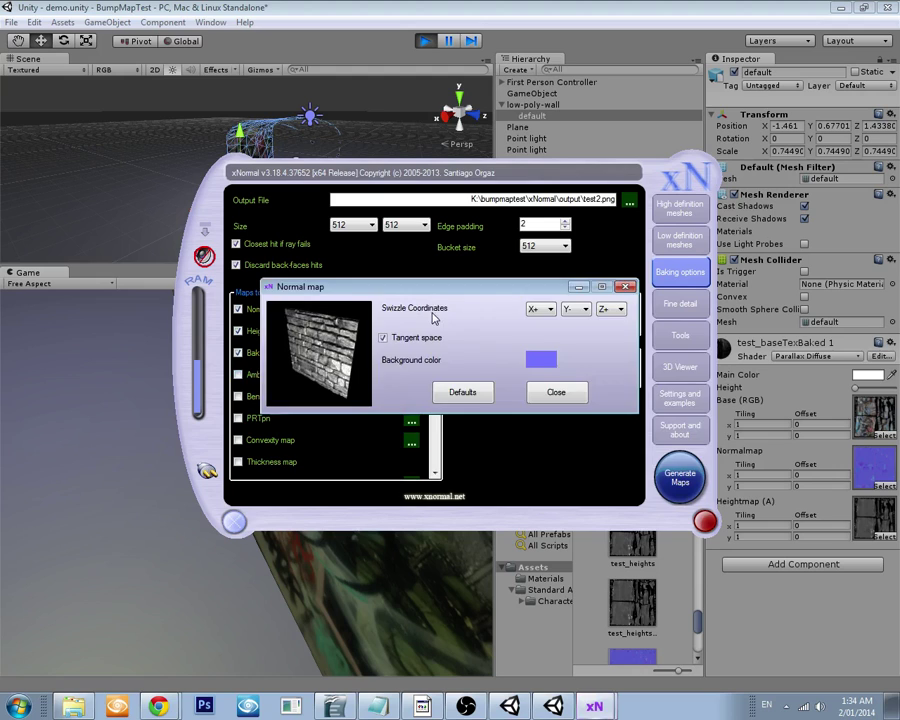
{"action": "left_click_drag", "start_coordinate": [432, 315], "coordinate": [511, 395]}
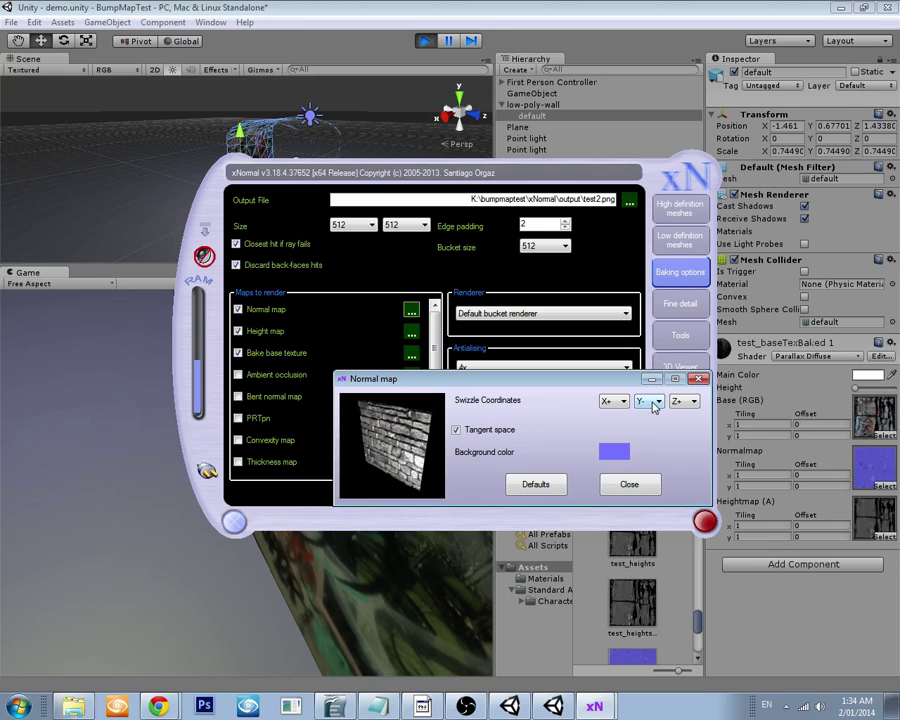
{"action": "left_click", "coordinate": [650, 401]}
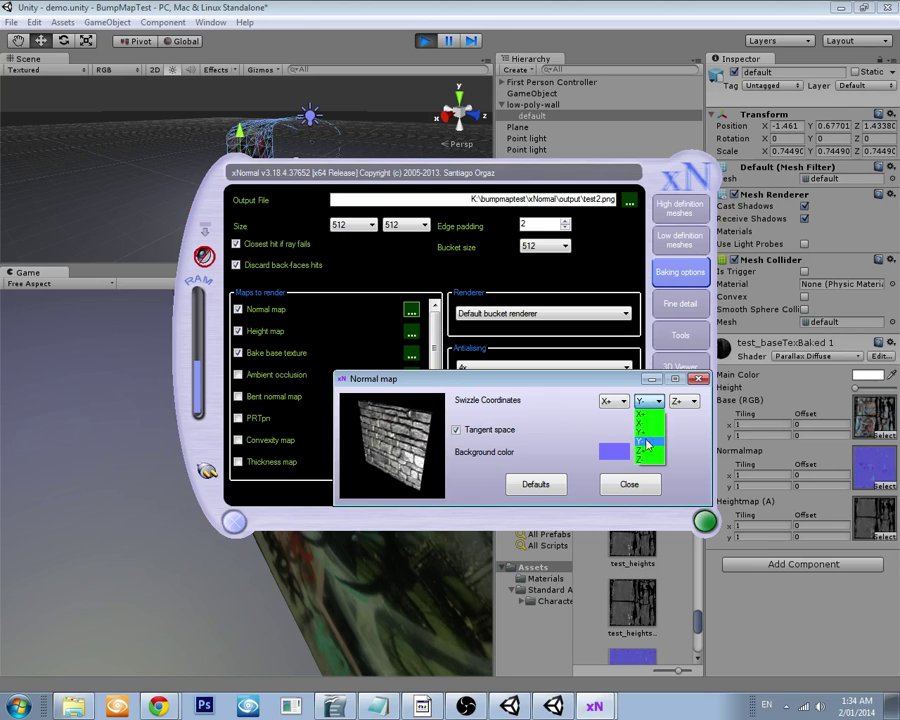
{"action": "left_click", "coordinate": [648, 443]}
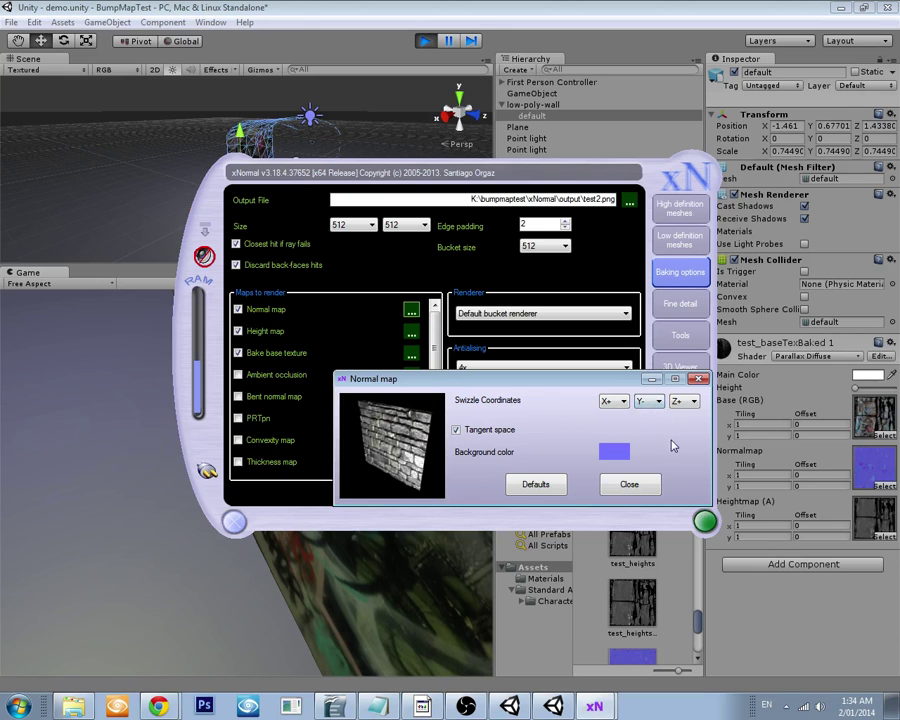
{"action": "left_click", "coordinate": [629, 484]}
{"action": "left_click", "coordinate": [411, 336]}
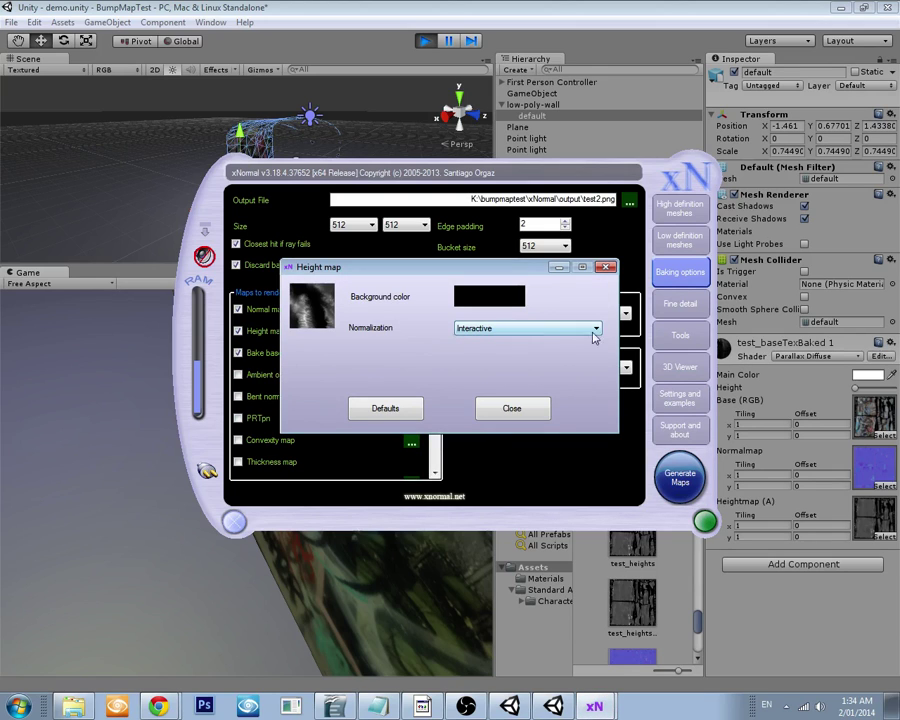
{"action": "left_click", "coordinate": [536, 412]}
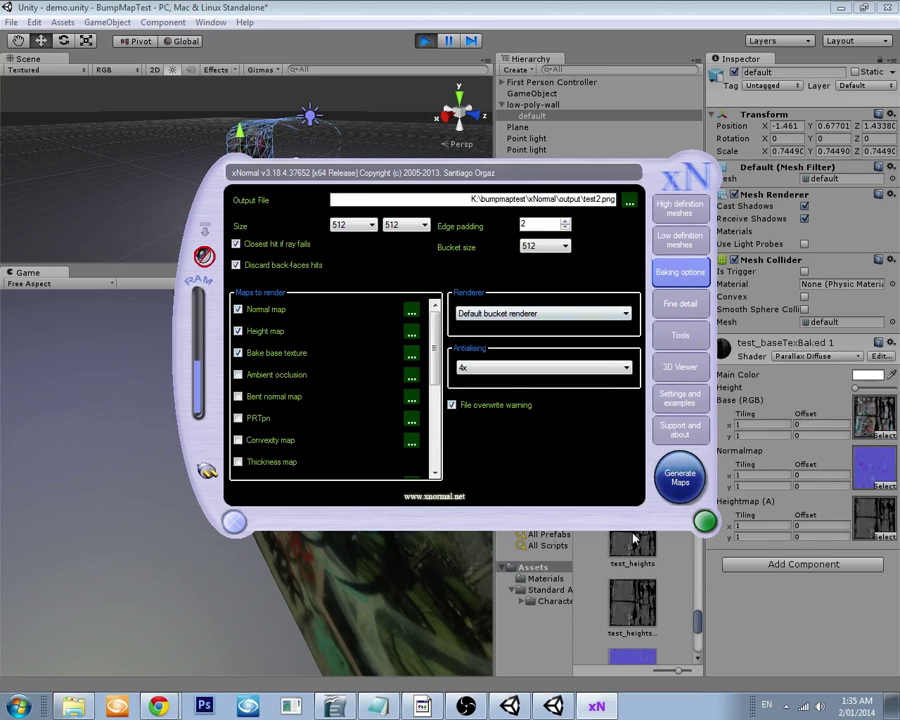
- Run the Ray distance calculator on low2.SBM and dismiss the missing texture coordinates error
{"action": "left_click", "coordinate": [683, 338]}
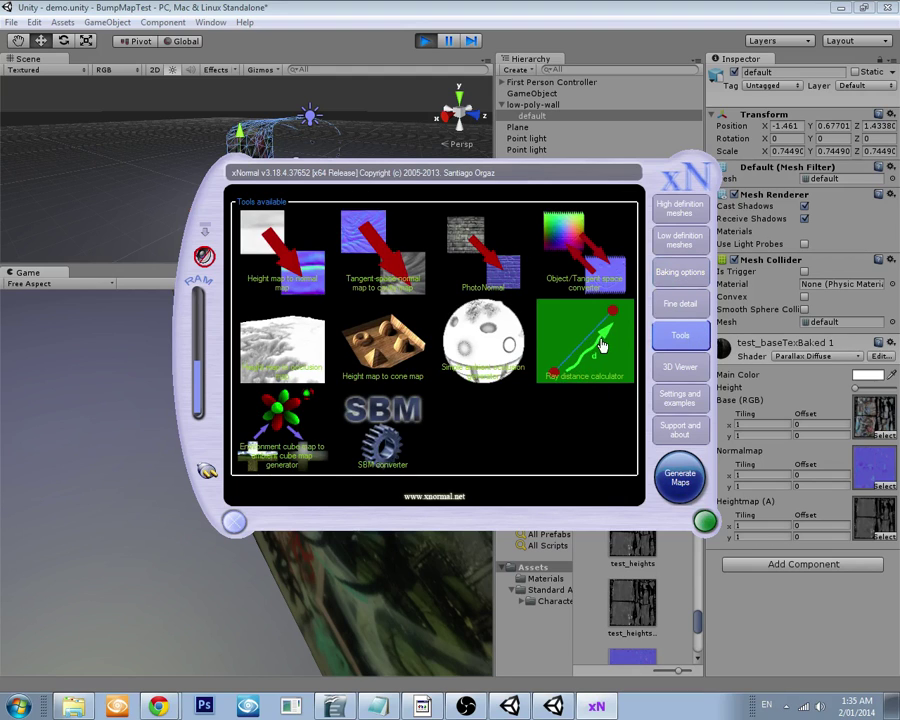
{"action": "left_click", "coordinate": [598, 344]}
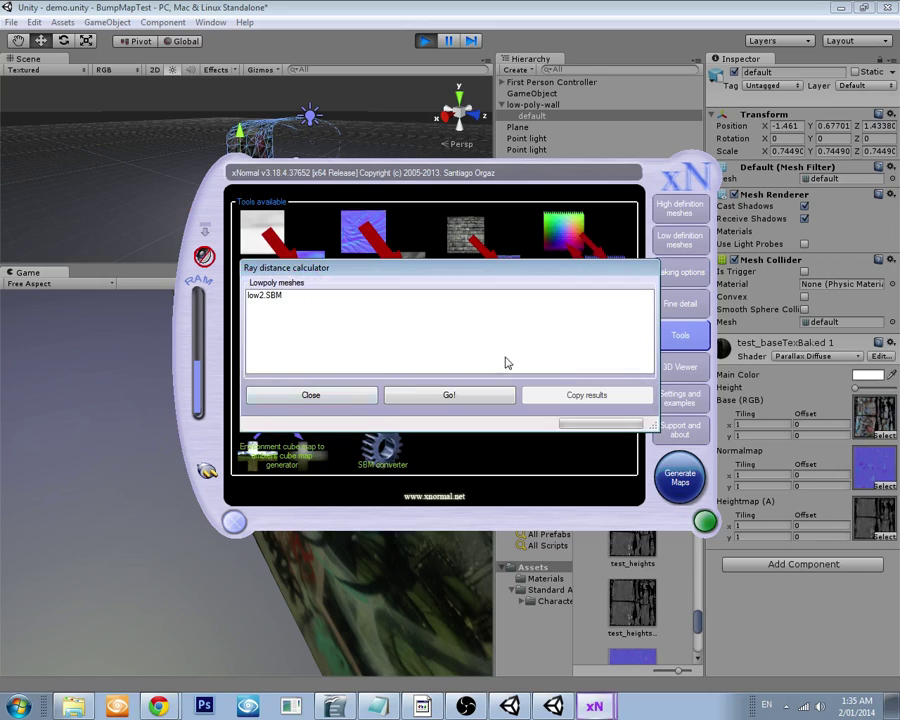
{"action": "left_click", "coordinate": [420, 402]}
{"action": "left_click", "coordinate": [450, 398]}
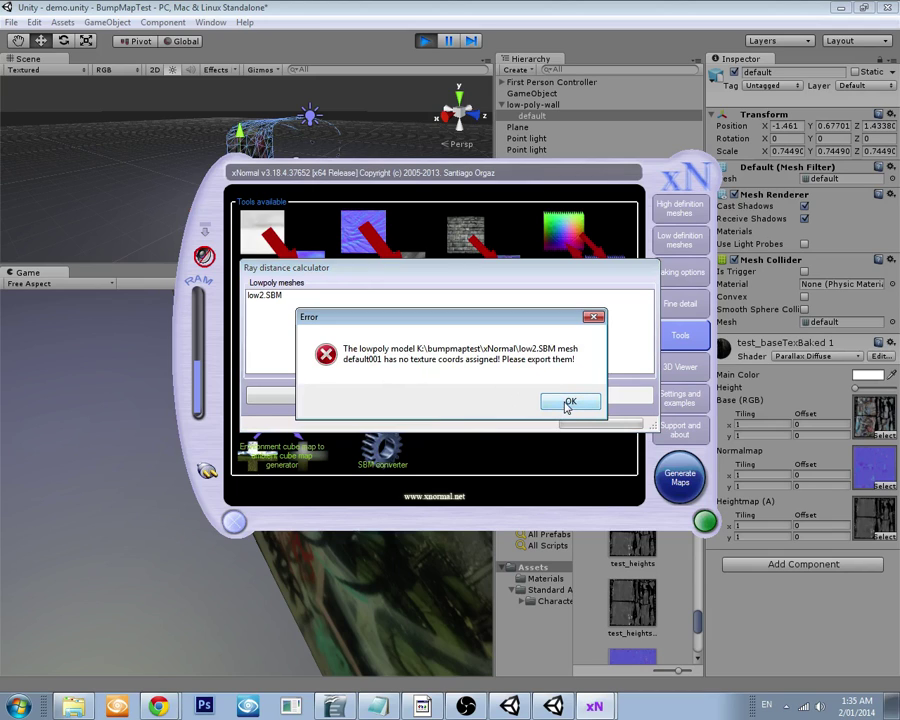
{"action": "left_click", "coordinate": [567, 403]}
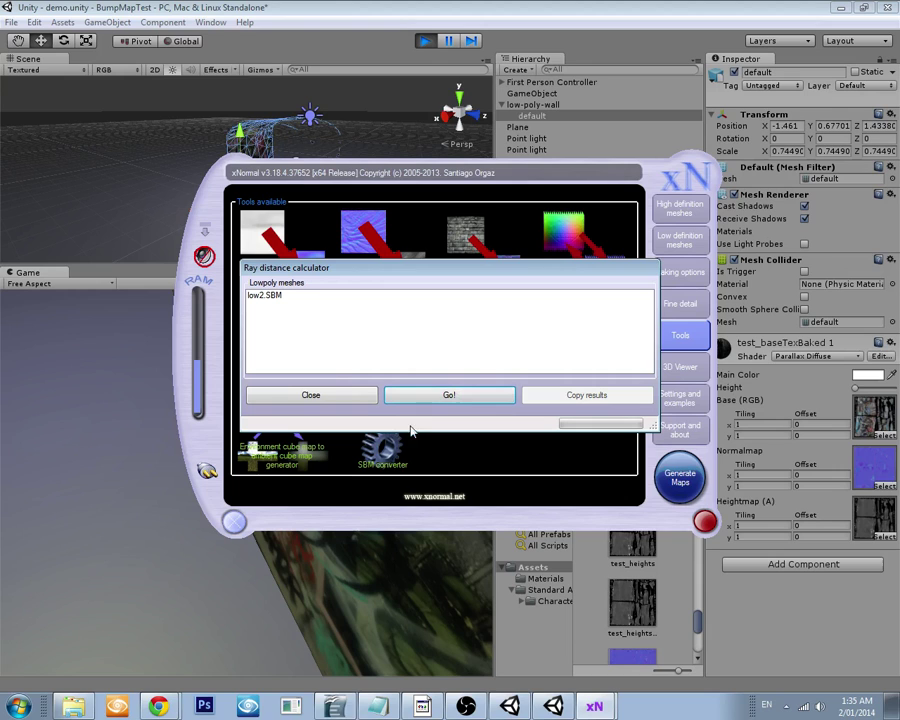
- Launch Agisoft PhotoScan and open tunnel.psz from the recent files list
{"action": "left_click", "coordinate": [38, 706]}
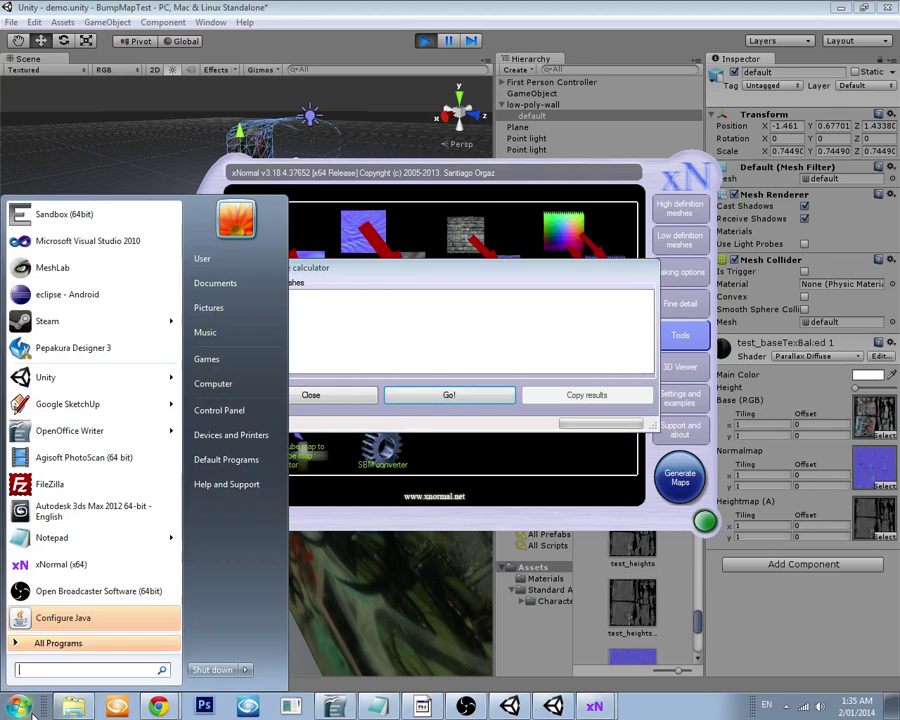
{"action": "left_click", "coordinate": [90, 424]}
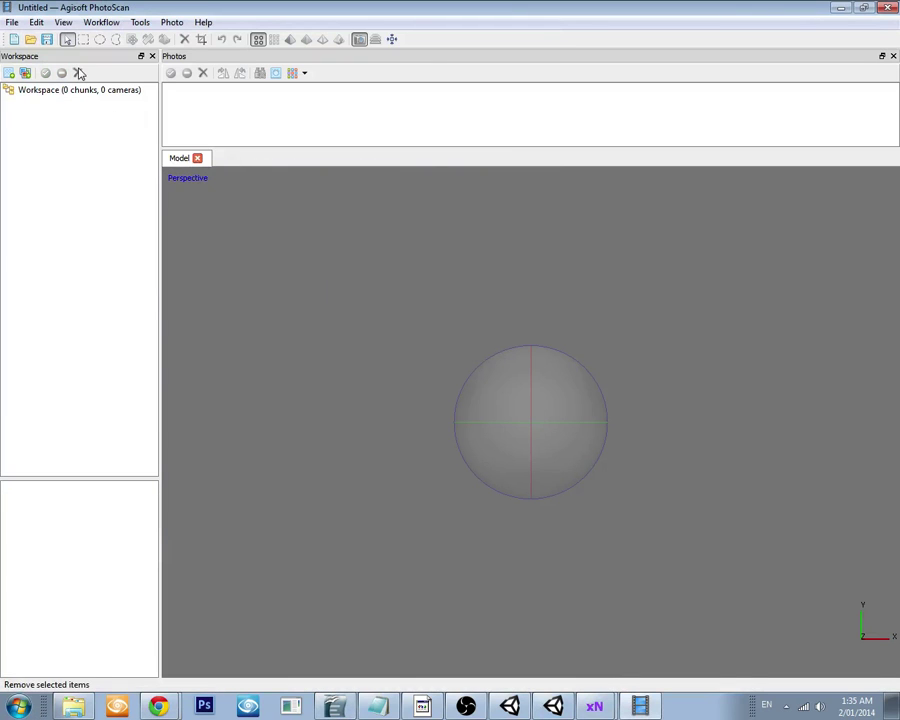
{"action": "left_click", "coordinate": [12, 22]}
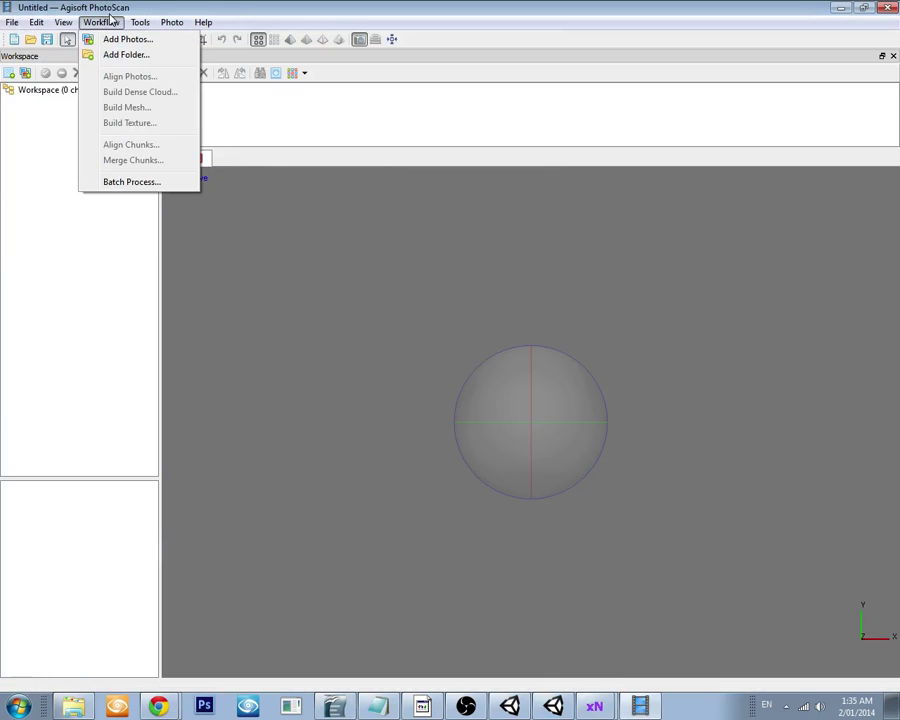
{"action": "mouse_move", "coordinate": [180, 22]}
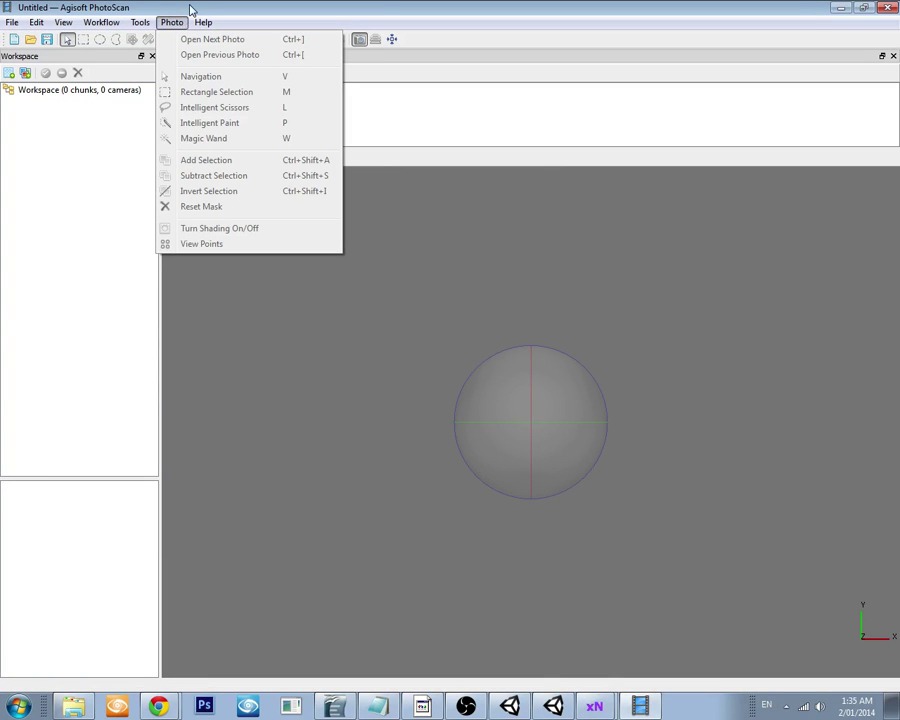
{"action": "mouse_move", "coordinate": [93, 27]}
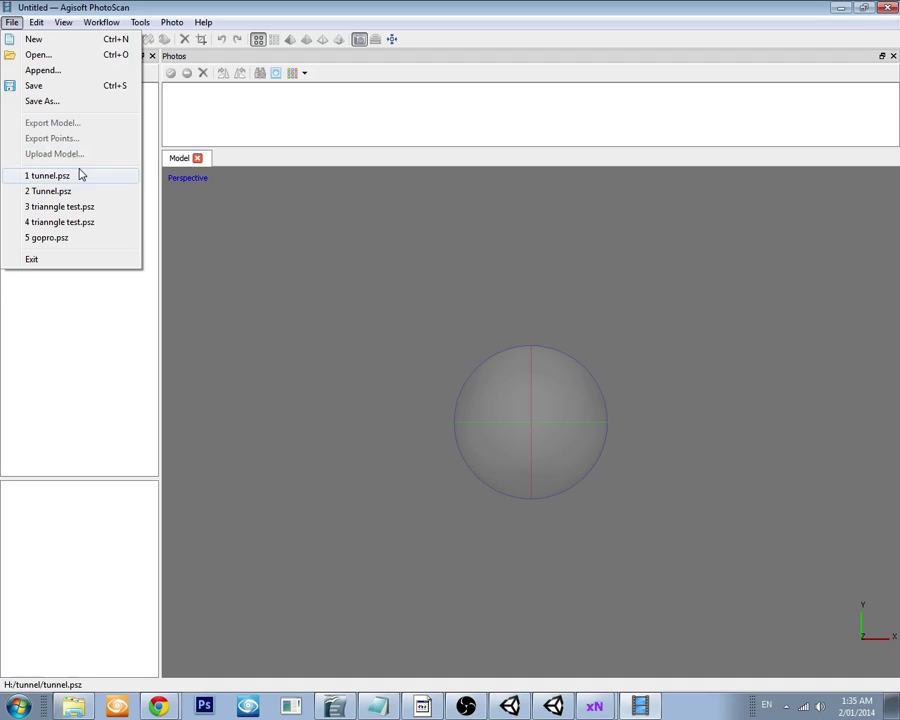
{"action": "left_click", "coordinate": [82, 174]}
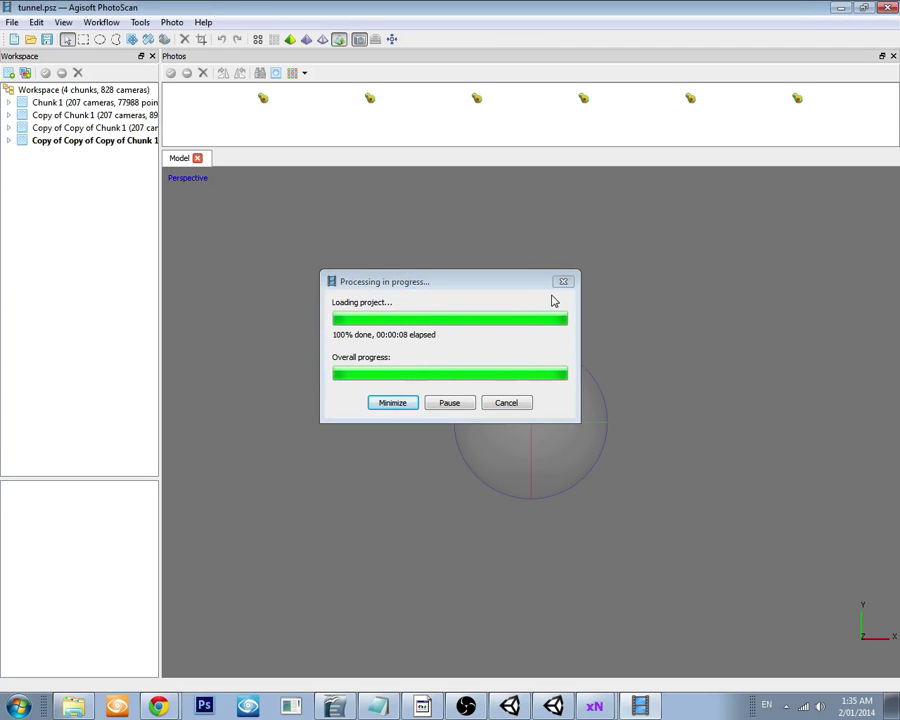
- Relink the second photo to IMG_20131217_132815, applying the new path across the whole workspace
{"action": "right_click", "coordinate": [331, 118]}
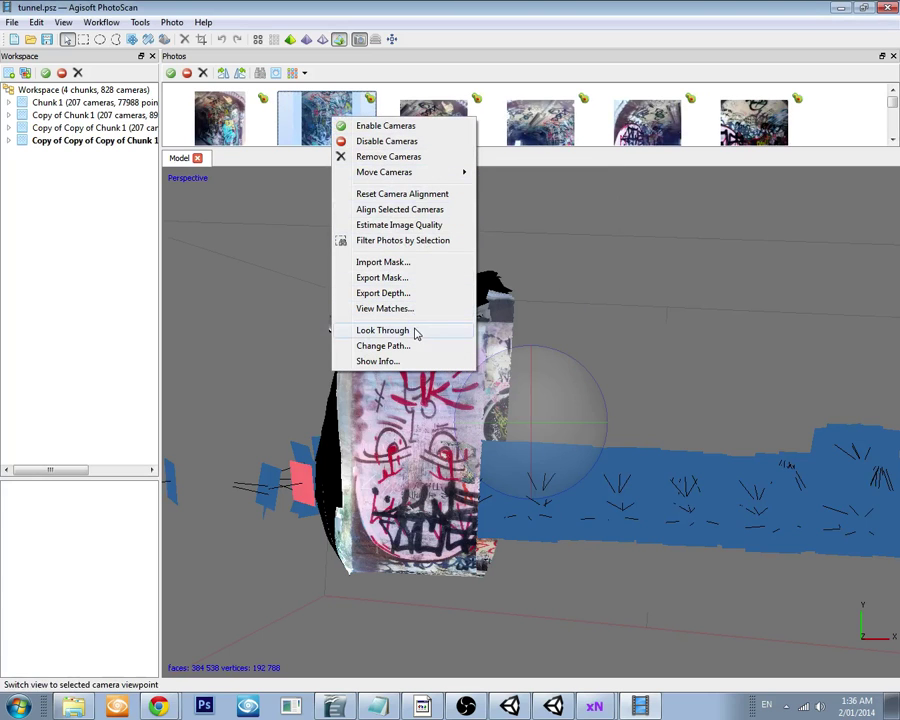
{"action": "left_click", "coordinate": [382, 345]}
{"action": "left_click", "coordinate": [390, 279]}
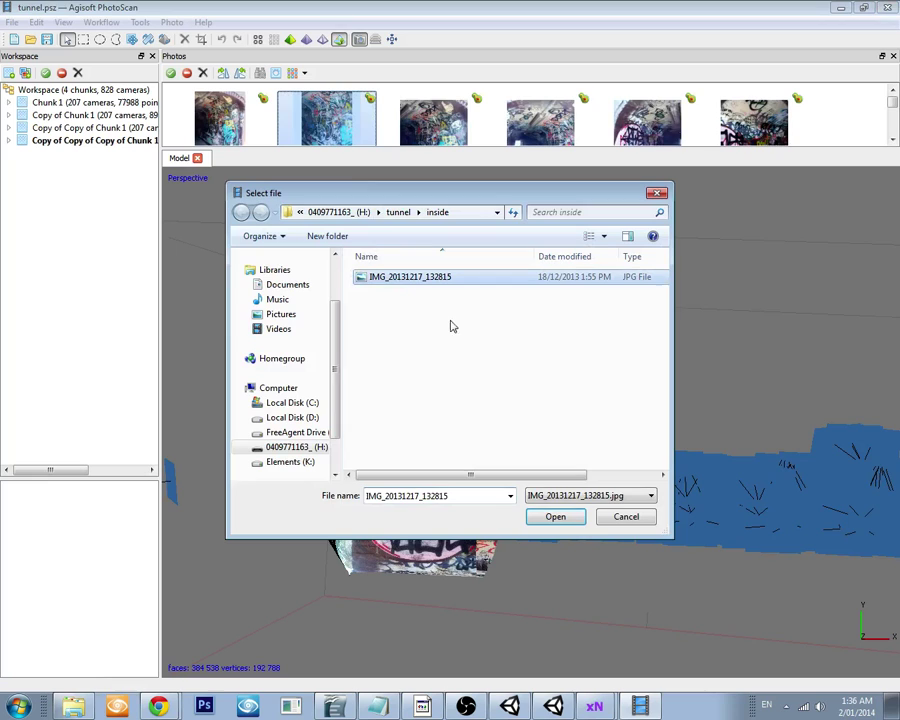
{"action": "left_click", "coordinate": [555, 516]}
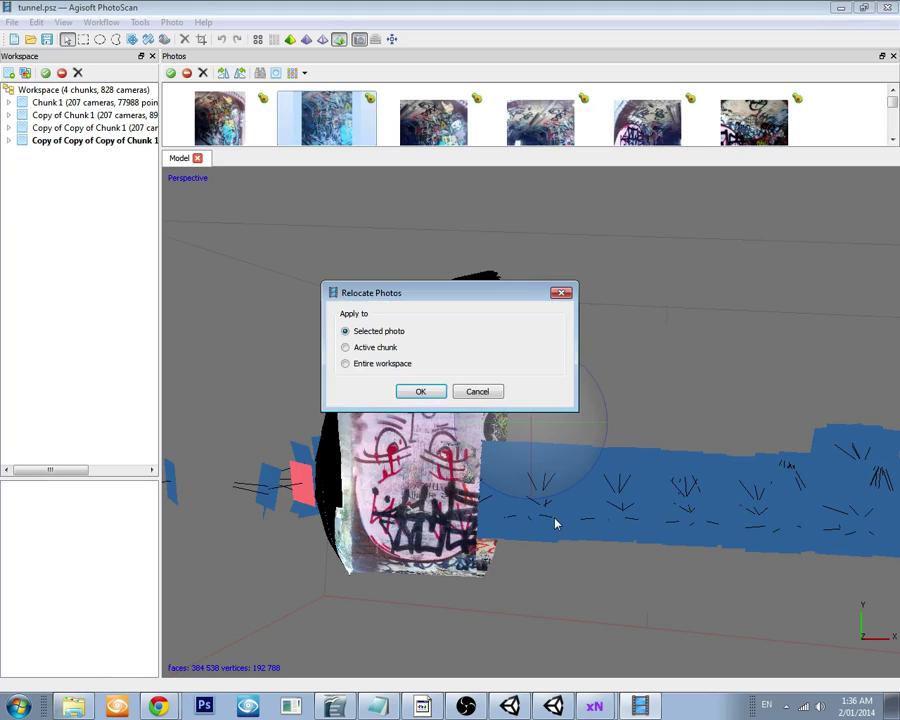
{"action": "key", "text": "Down"}
{"action": "key", "text": "Down"}
{"action": "left_click", "coordinate": [421, 392]}
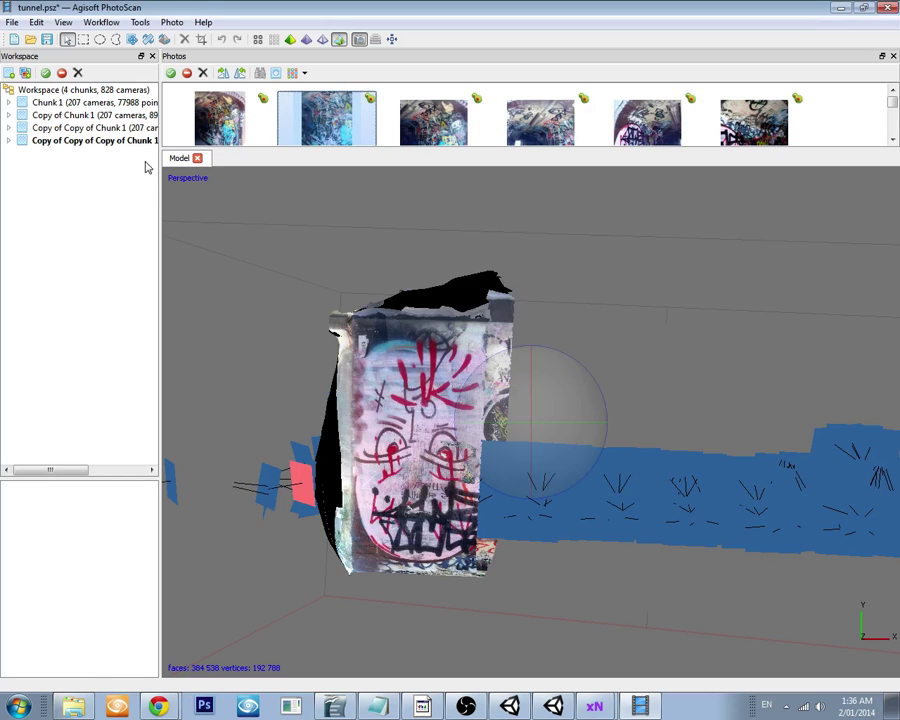
- Make Copy of Chunk 1 active and decimate its tunnel mesh to 999 faces
{"action": "left_click", "coordinate": [106, 116]}
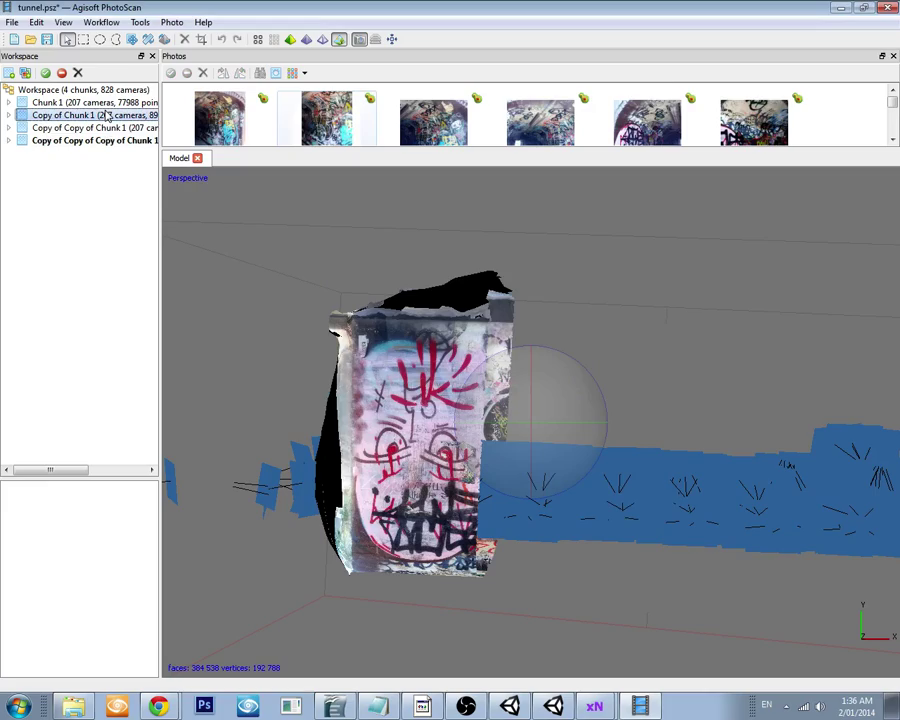
{"action": "double_click", "coordinate": [106, 116]}
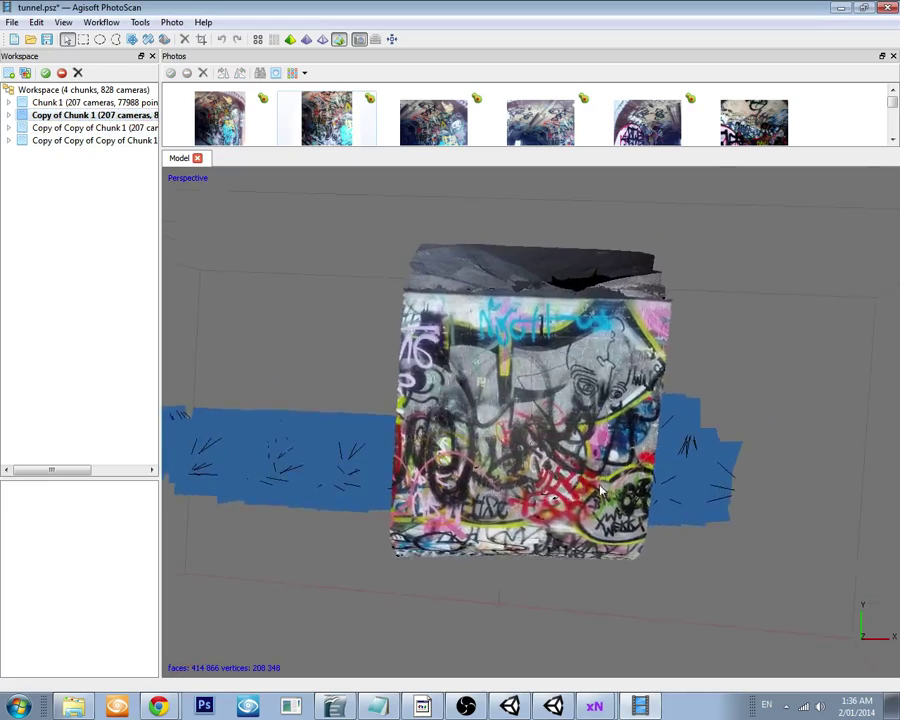
{"action": "left_click_drag", "start_coordinate": [600, 490], "coordinate": [575, 390]}
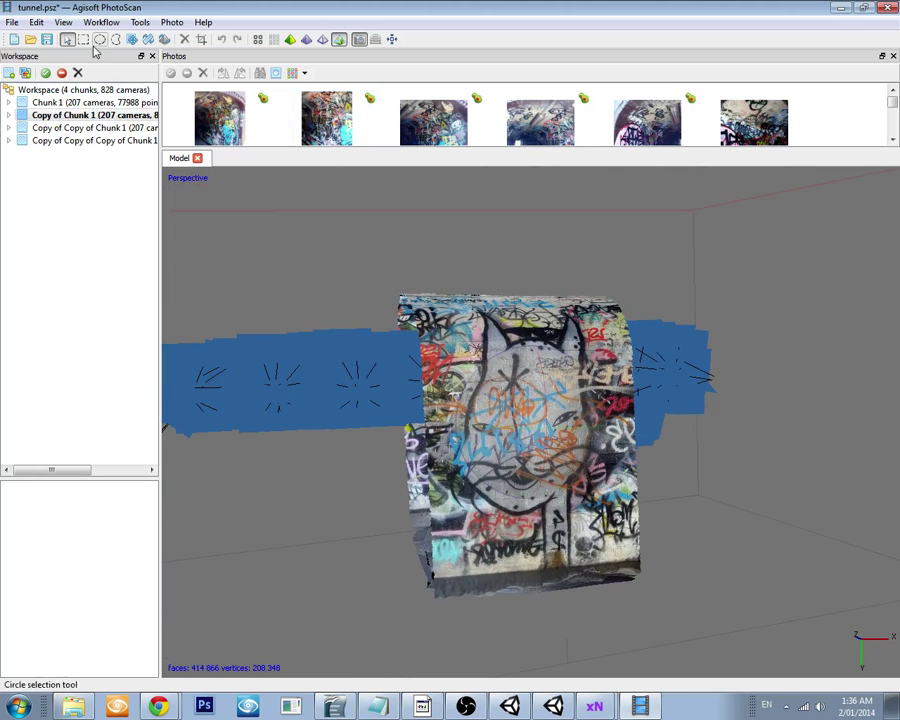
{"action": "left_click", "coordinate": [101, 22]}
{"action": "mouse_move", "coordinate": [140, 22]}
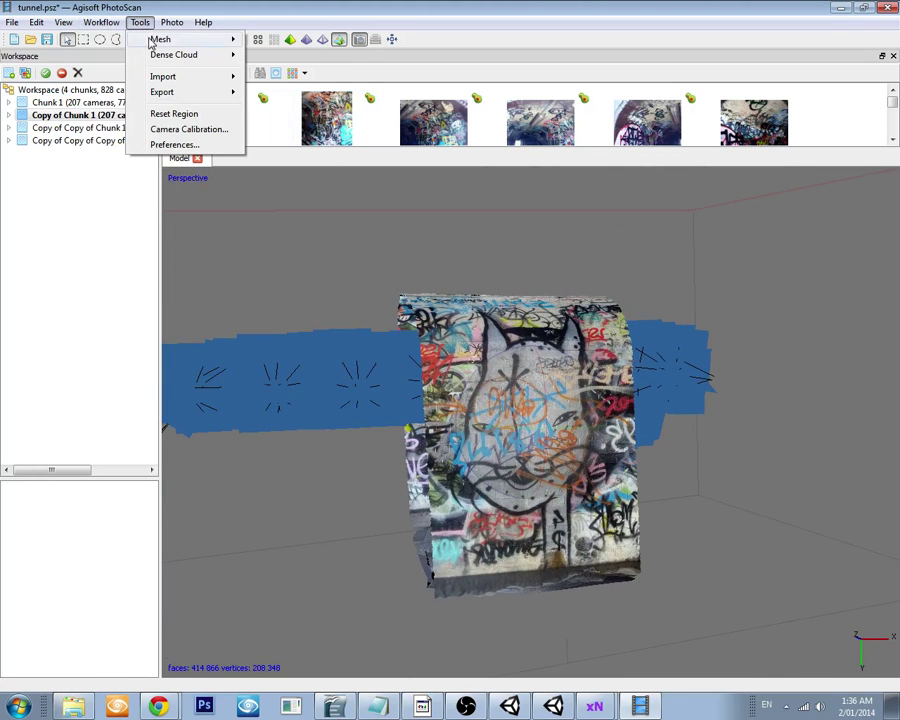
{"action": "mouse_move", "coordinate": [155, 40]}
{"action": "left_click", "coordinate": [270, 38]}
{"action": "left_click", "coordinate": [438, 348]}
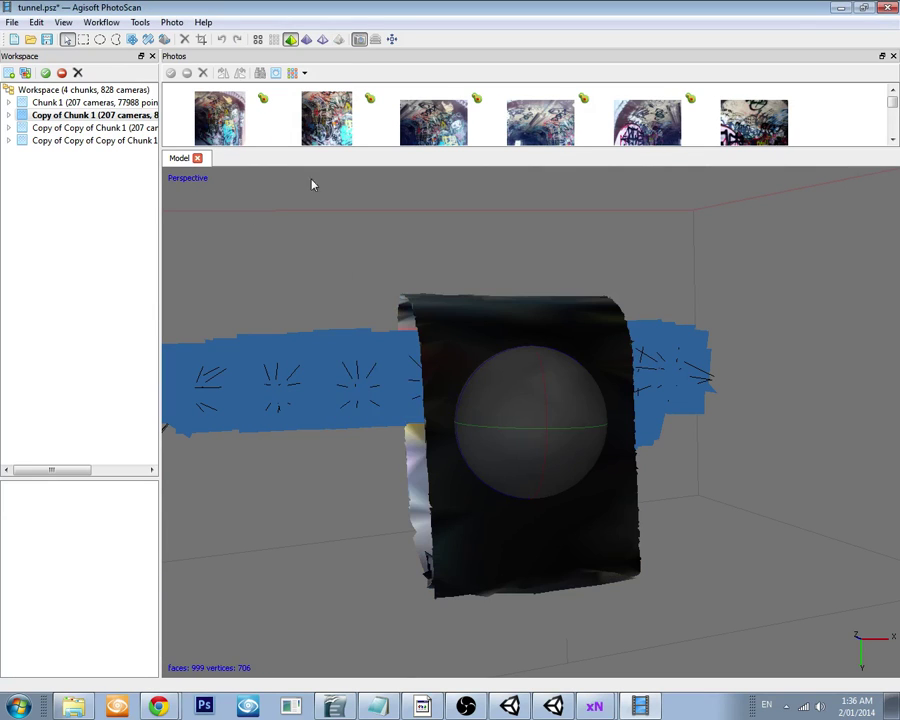
- Build a 4096-size texture for the 999-face tunnel mesh with Generic mapping and Mosaic blending
{"action": "left_click", "coordinate": [101, 22]}
{"action": "left_click", "coordinate": [120, 122]}
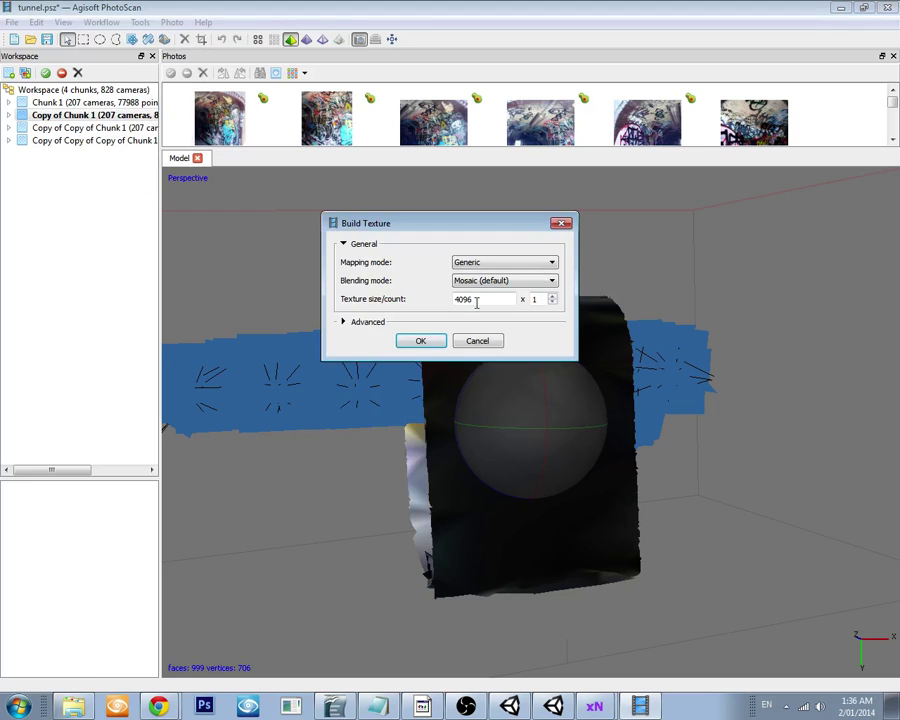
{"action": "double_click", "coordinate": [509, 299]}
{"action": "type", "text": "50"}
{"action": "key", "text": "BackSpace"}
{"action": "left_click", "coordinate": [596, 708]}
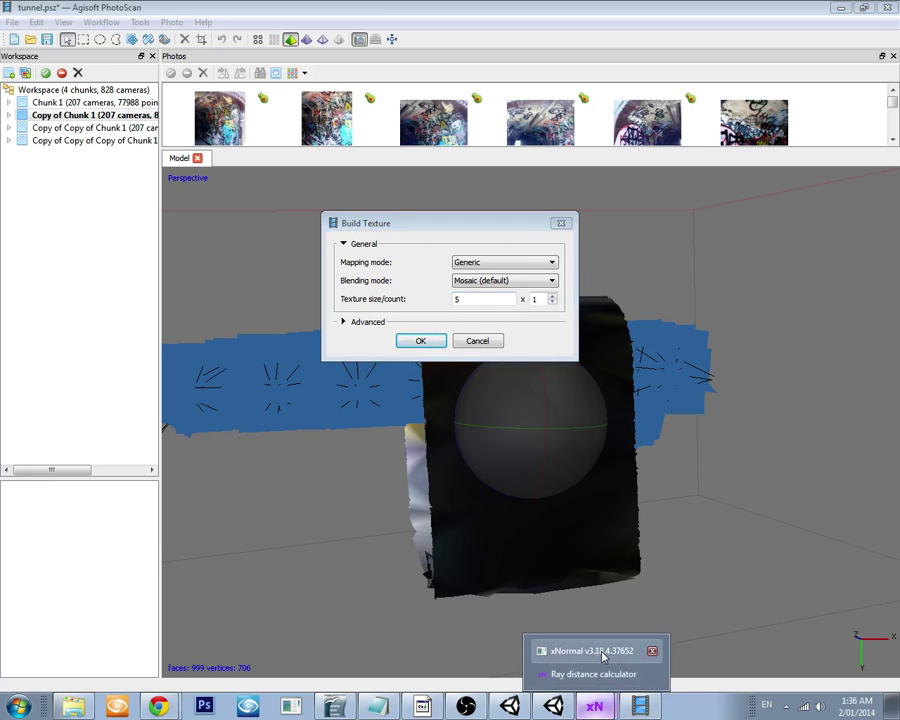
{"action": "left_click", "coordinate": [480, 301]}
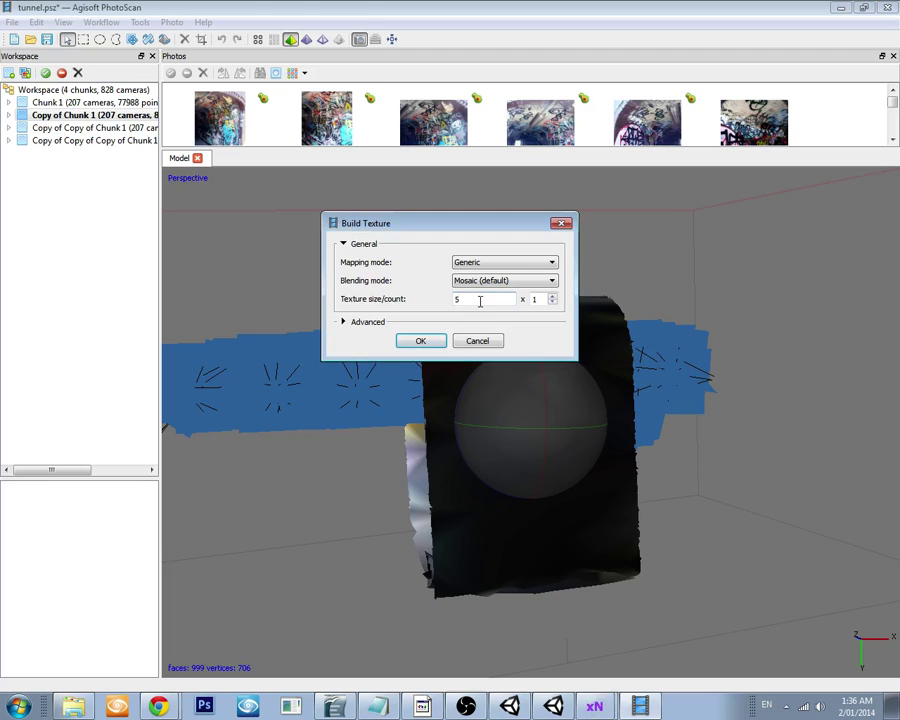
{"action": "key", "text": "BackSpace"}
{"action": "type", "text": "40"}
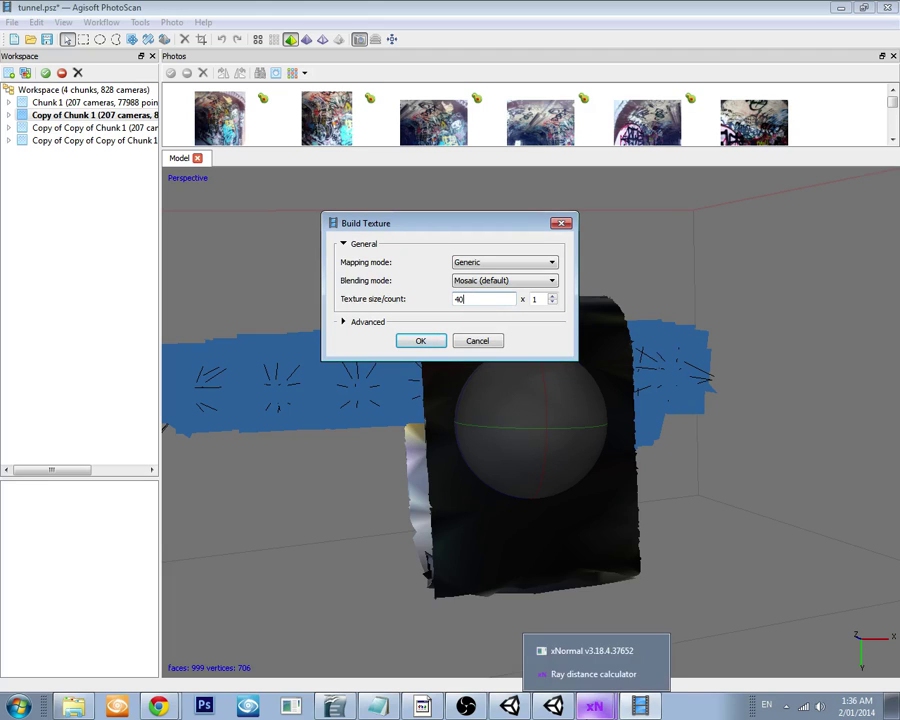
{"action": "type", "text": "96"}
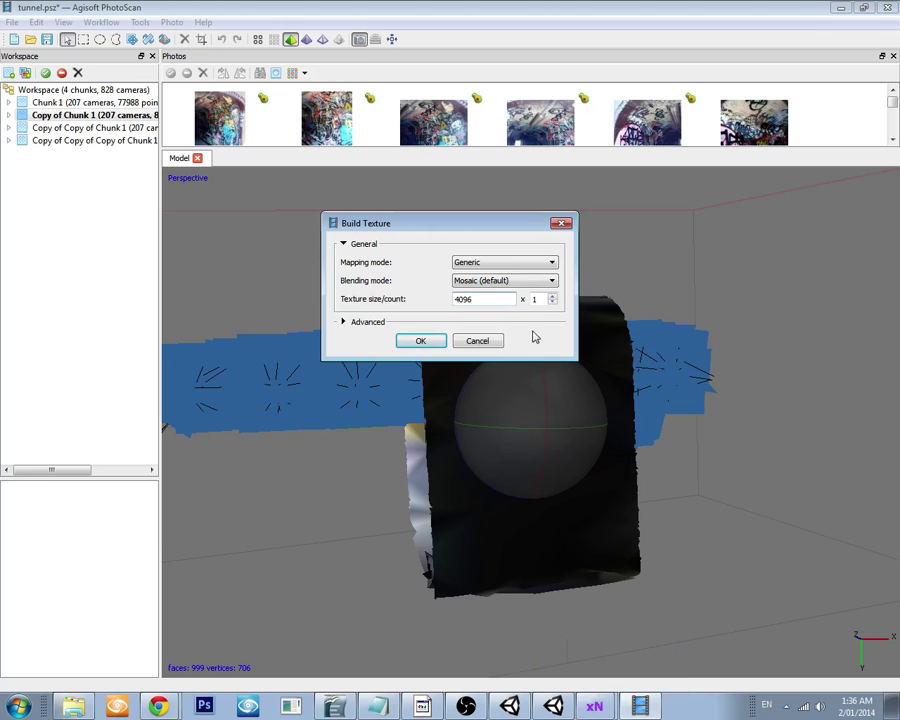
{"action": "left_click", "coordinate": [428, 344]}
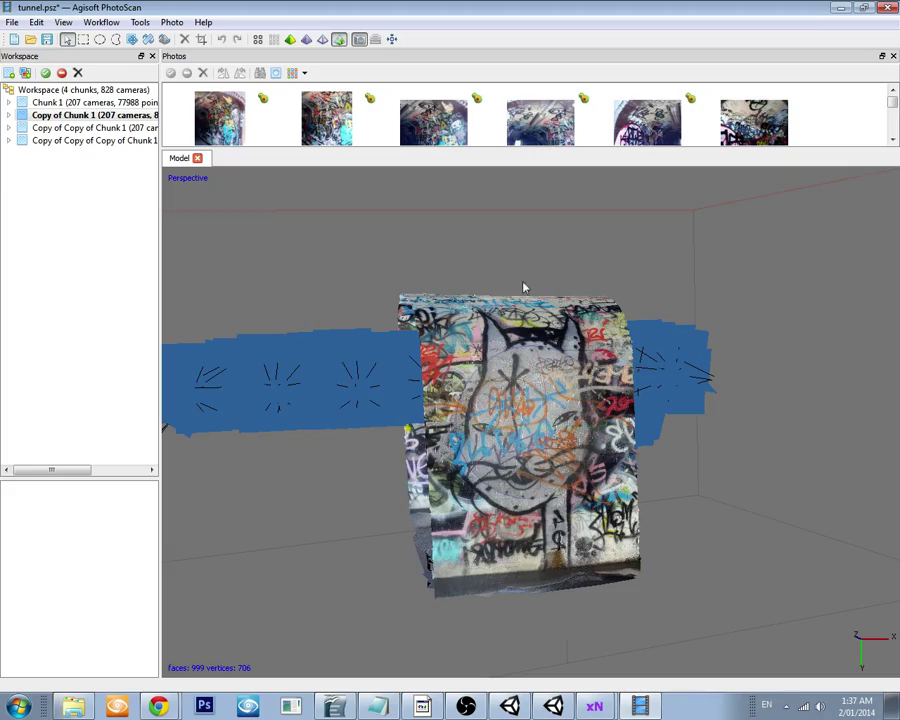
- Export the textured model over low-poly-wall.obj in Meshes, including its JPEG texture
{"action": "left_click_drag", "start_coordinate": [527, 285], "coordinate": [540, 500]}
{"action": "left_click", "coordinate": [13, 22]}
{"action": "mouse_move", "coordinate": [36, 22]}
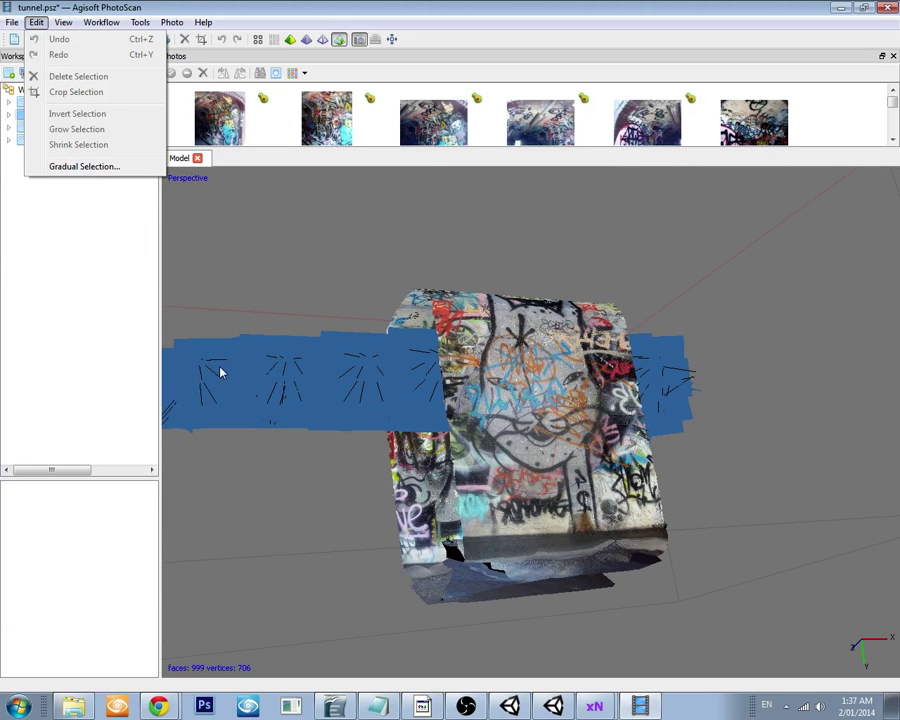
{"action": "left_click", "coordinate": [52, 121]}
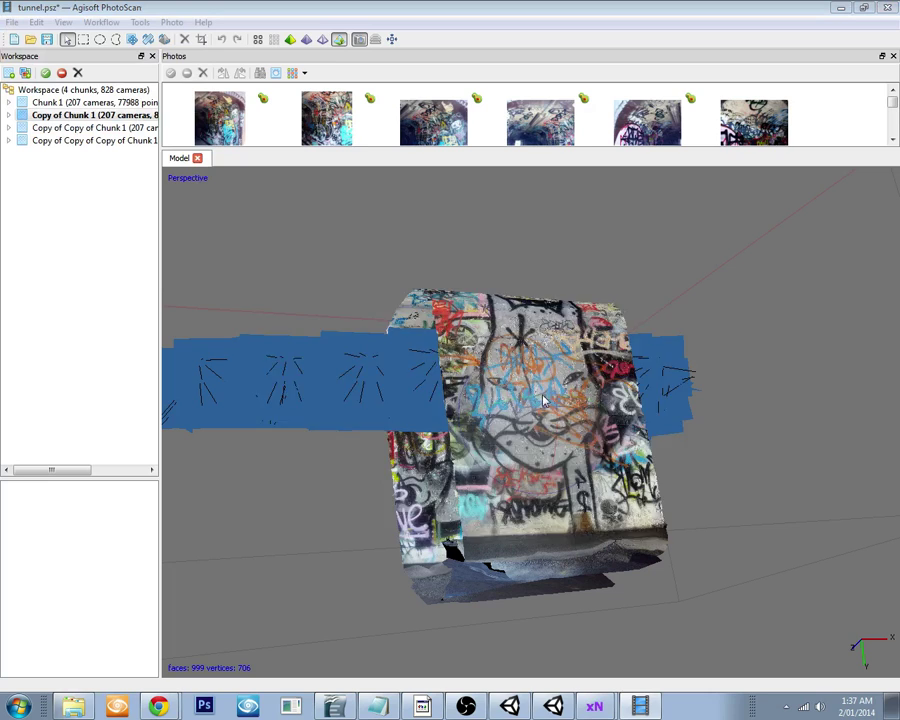
{"action": "left_click", "coordinate": [468, 290]}
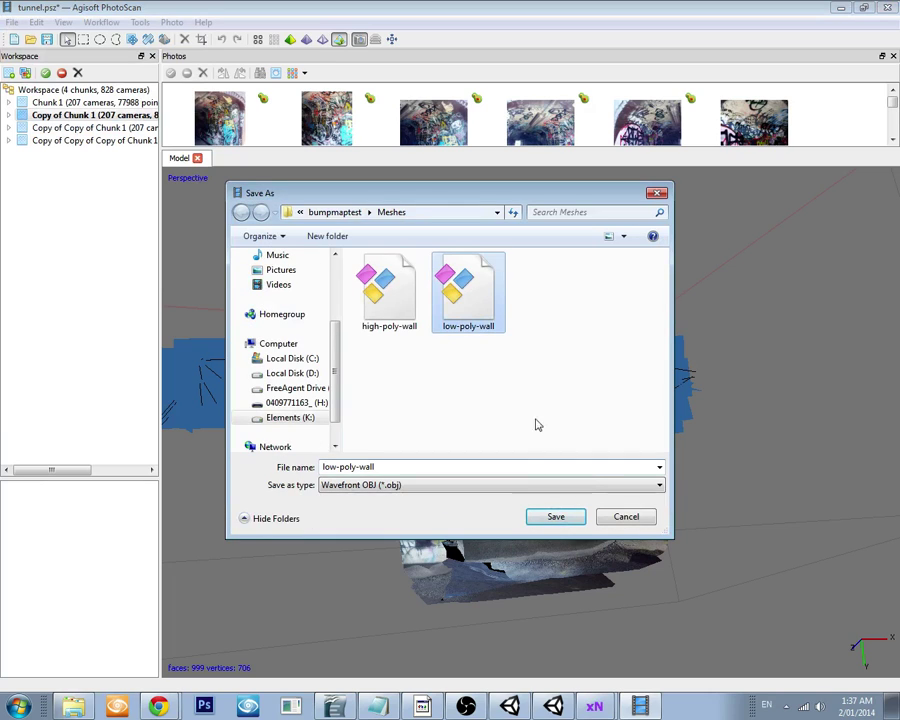
{"action": "left_click", "coordinate": [565, 517]}
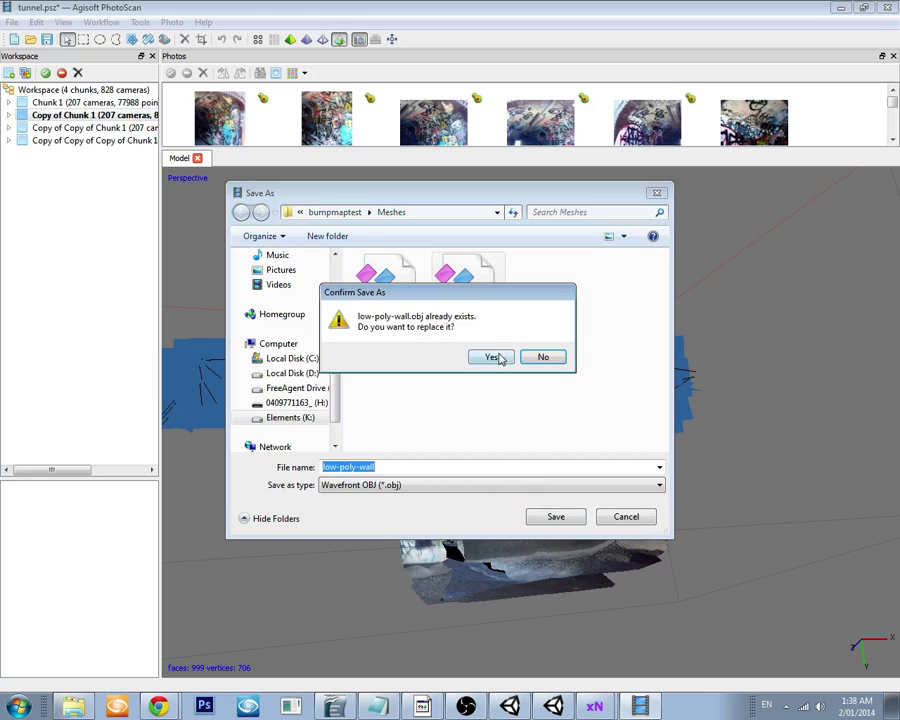
{"action": "left_click", "coordinate": [493, 357]}
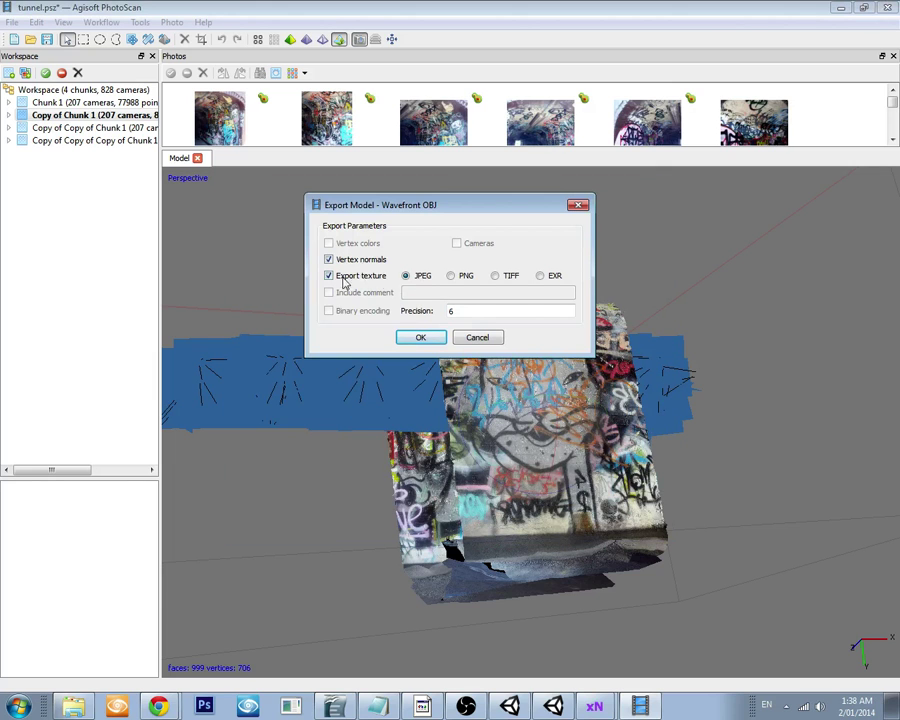
{"action": "left_click", "coordinate": [421, 337]}
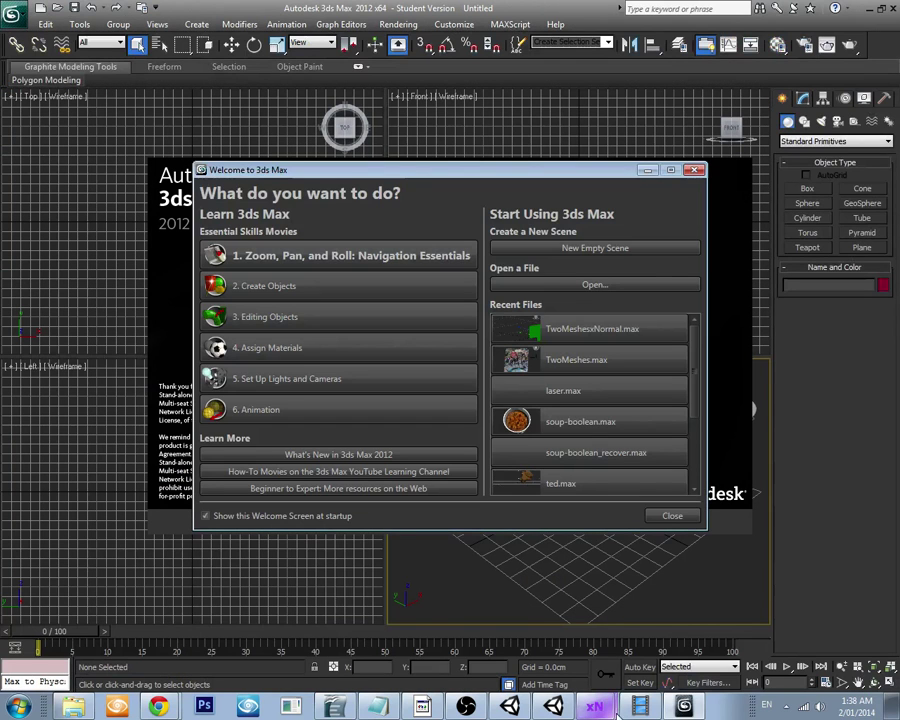
- Close PhotoScan, discarding its unsaved changes
{"action": "left_click", "coordinate": [640, 706]}
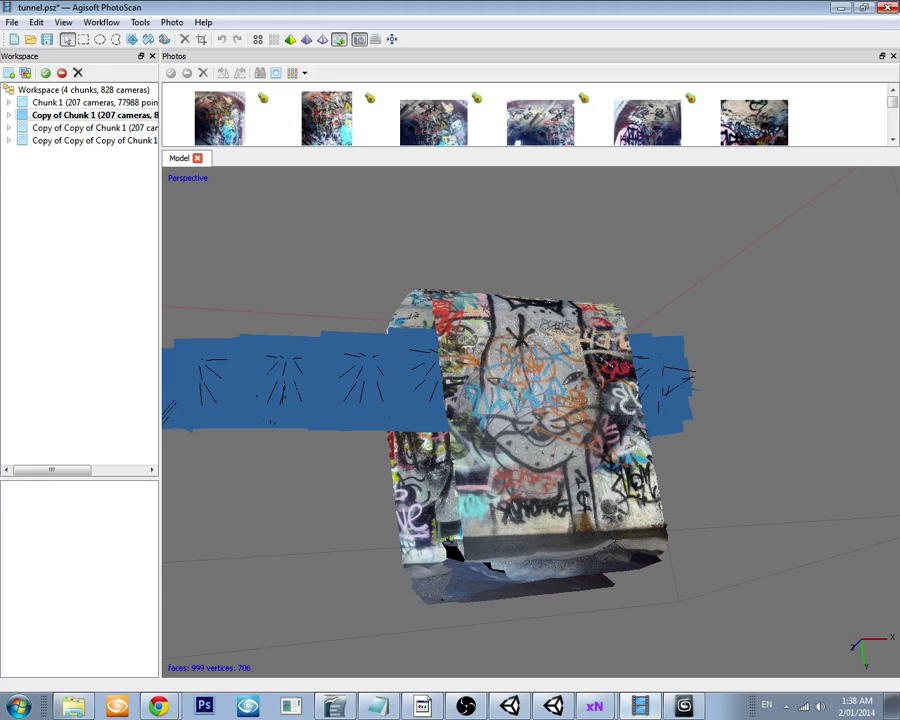
{"action": "left_click", "coordinate": [889, 12]}
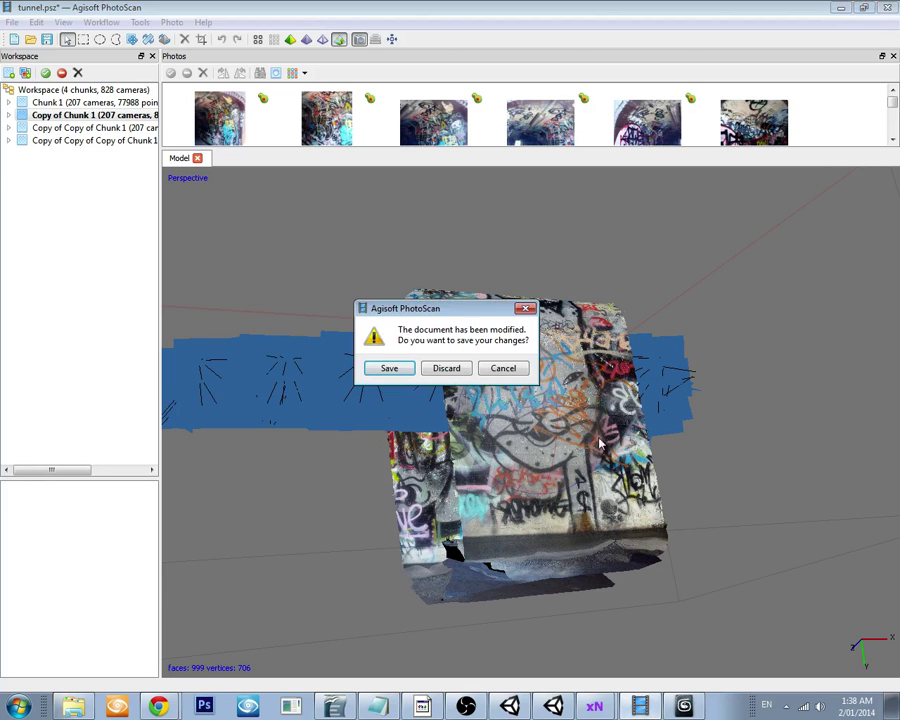
{"action": "left_click", "coordinate": [448, 367]}
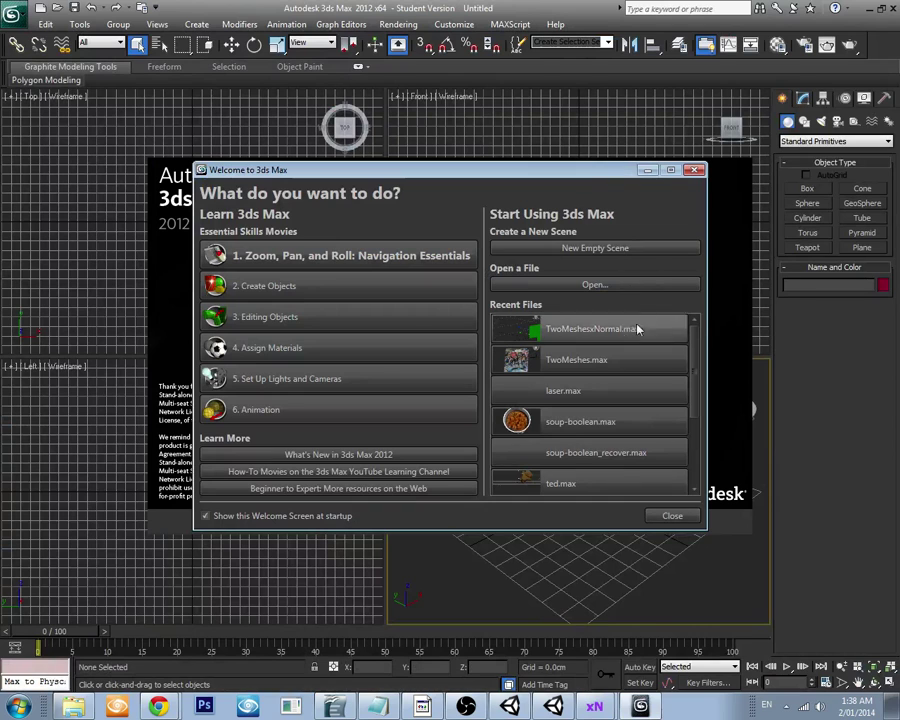
- Start a new empty scene in 3ds Max
{"action": "left_click", "coordinate": [562, 247]}
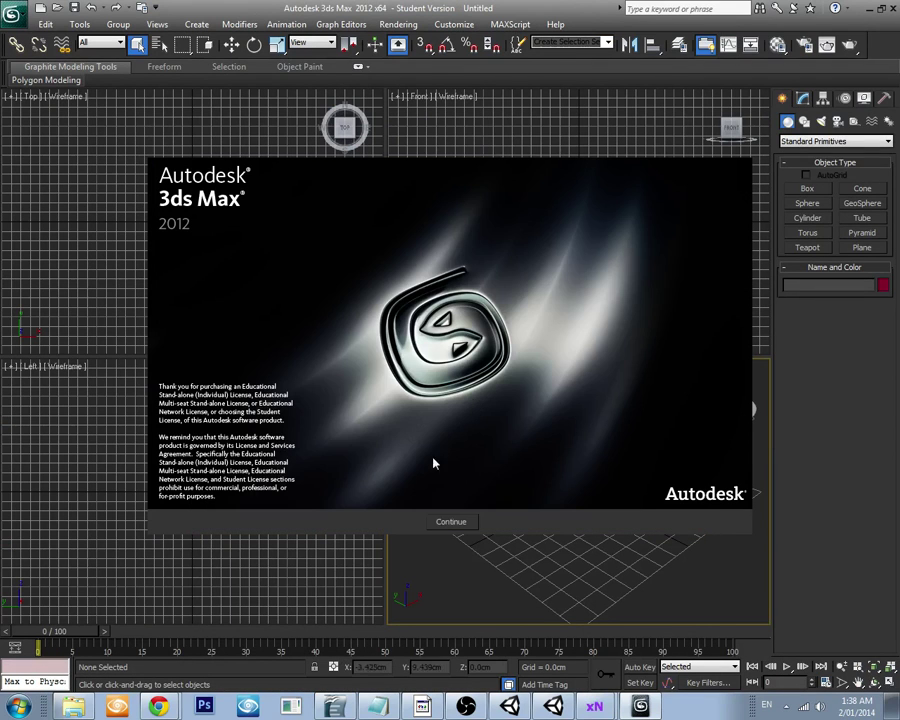
{"action": "left_click", "coordinate": [447, 522]}
{"action": "left_click", "coordinate": [12, 14]}
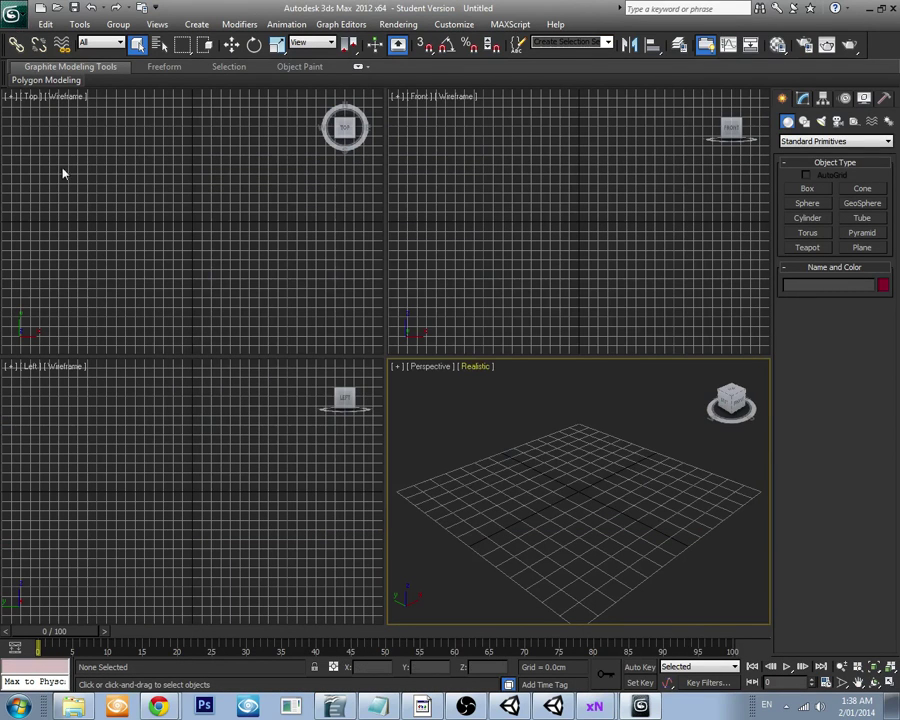
- Import high-poly-wall.obj from K:\bumpmaptest\Meshes with default OBJ import options
{"action": "mouse_move", "coordinate": [75, 209]}
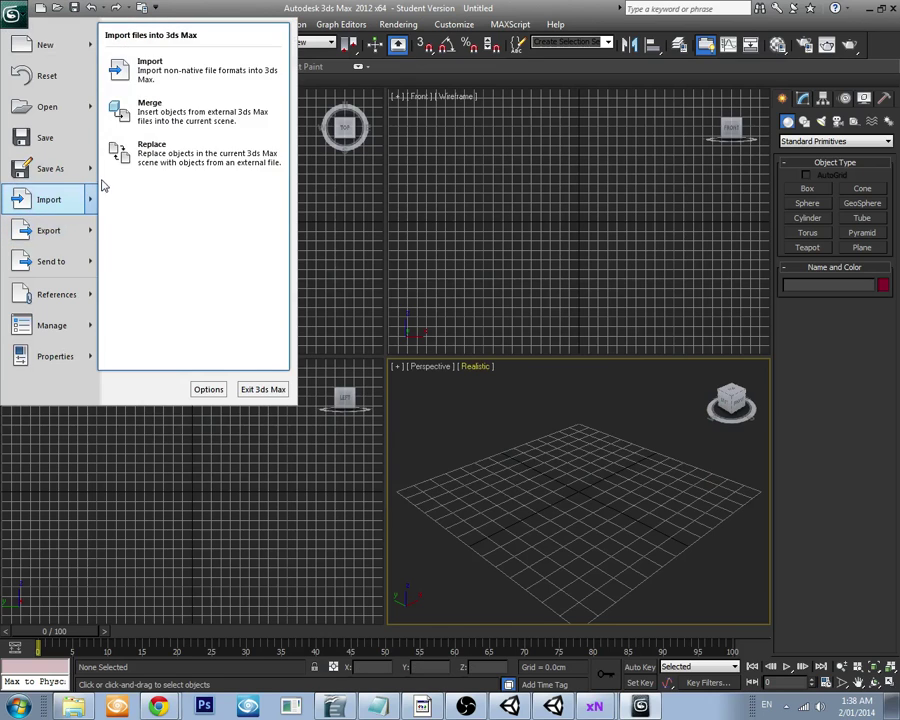
{"action": "left_click", "coordinate": [168, 72]}
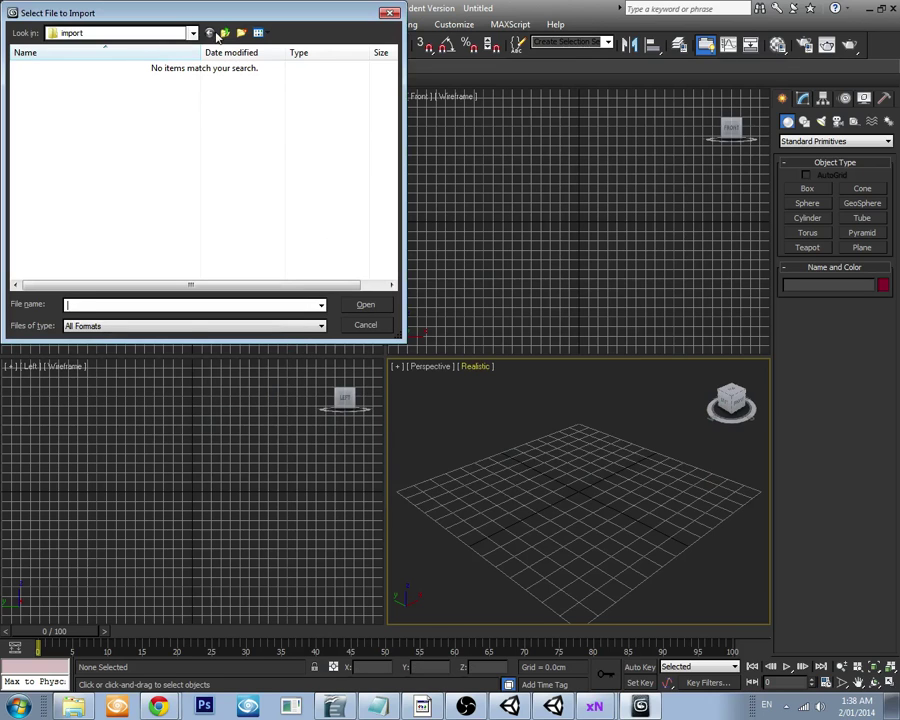
{"action": "left_click", "coordinate": [137, 30]}
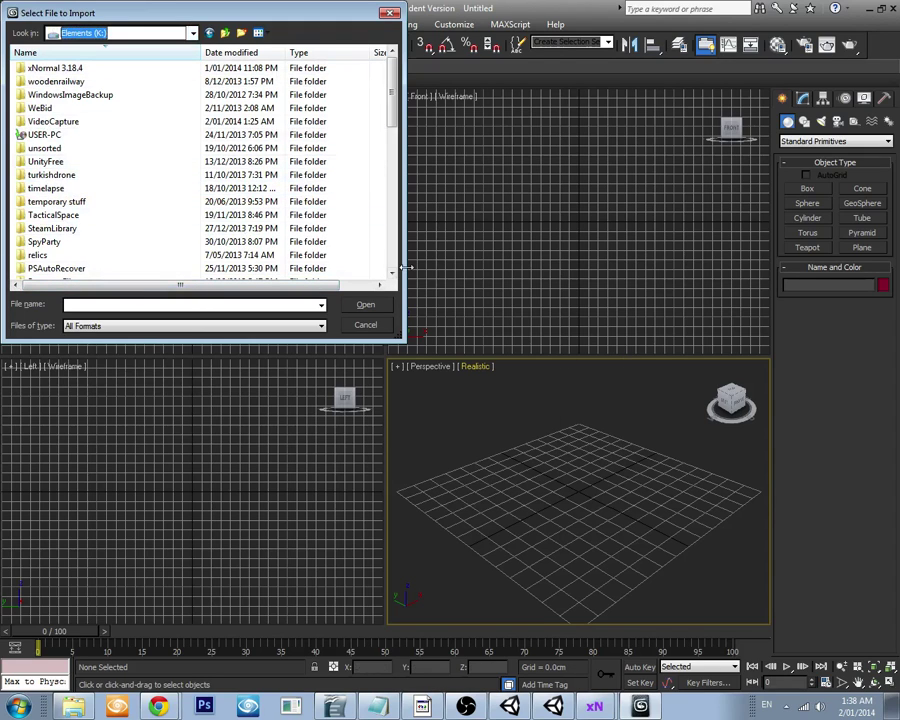
{"action": "left_click", "coordinate": [74, 243]}
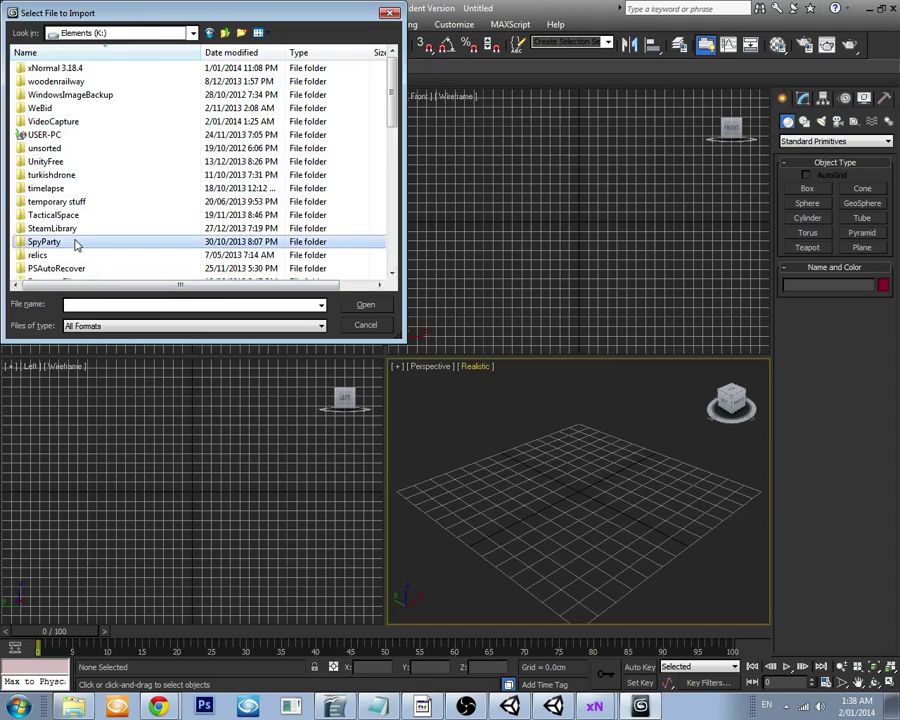
{"action": "key", "text": "b"}
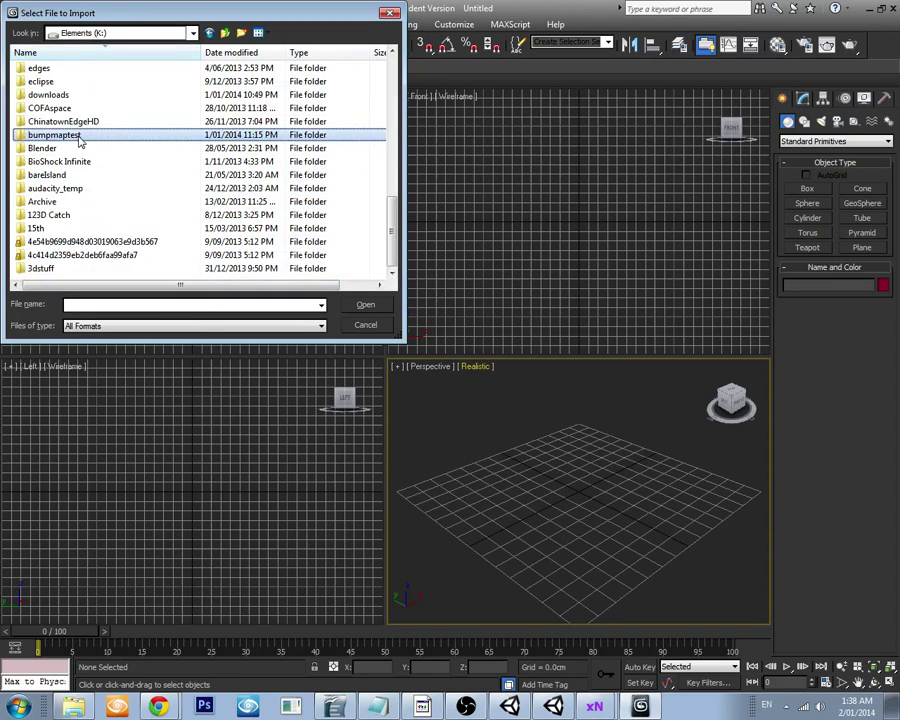
{"action": "key", "text": "Return"}
{"action": "double_click", "coordinate": [122, 88]}
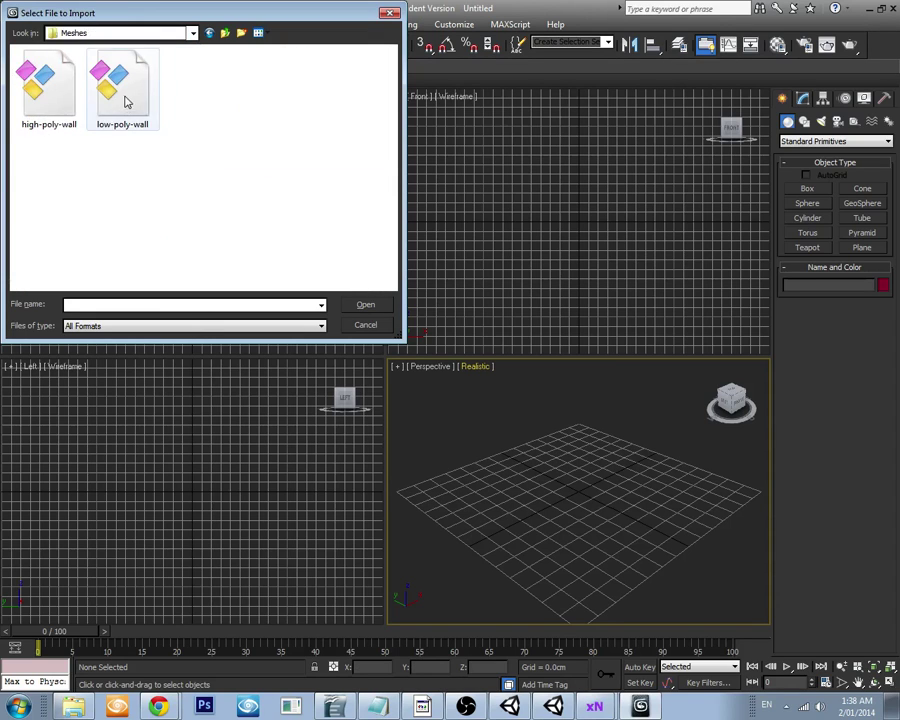
{"action": "left_click", "coordinate": [58, 106]}
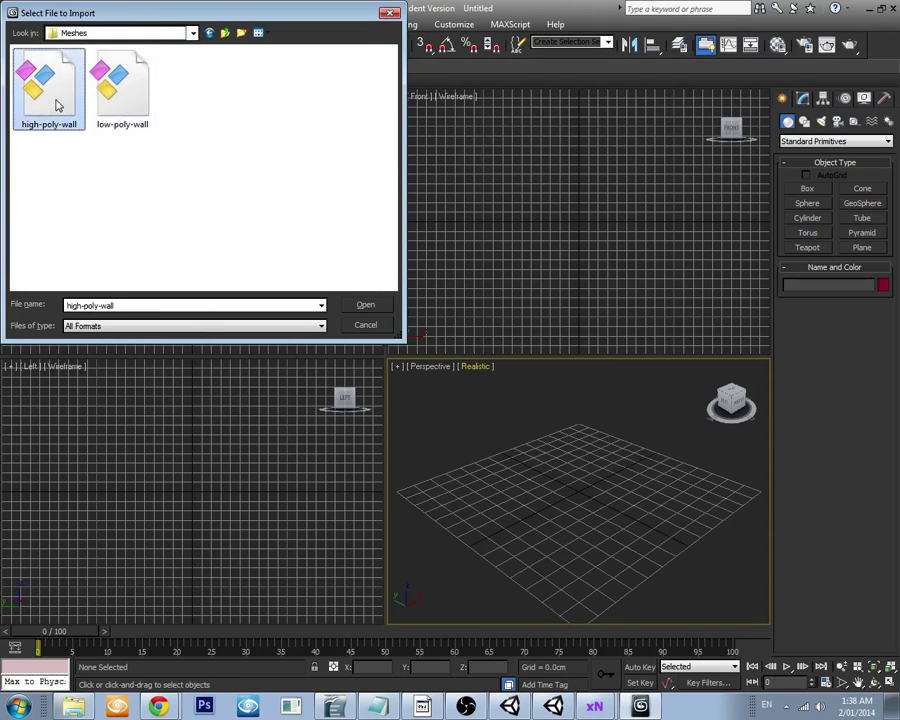
{"action": "left_click", "coordinate": [378, 309]}
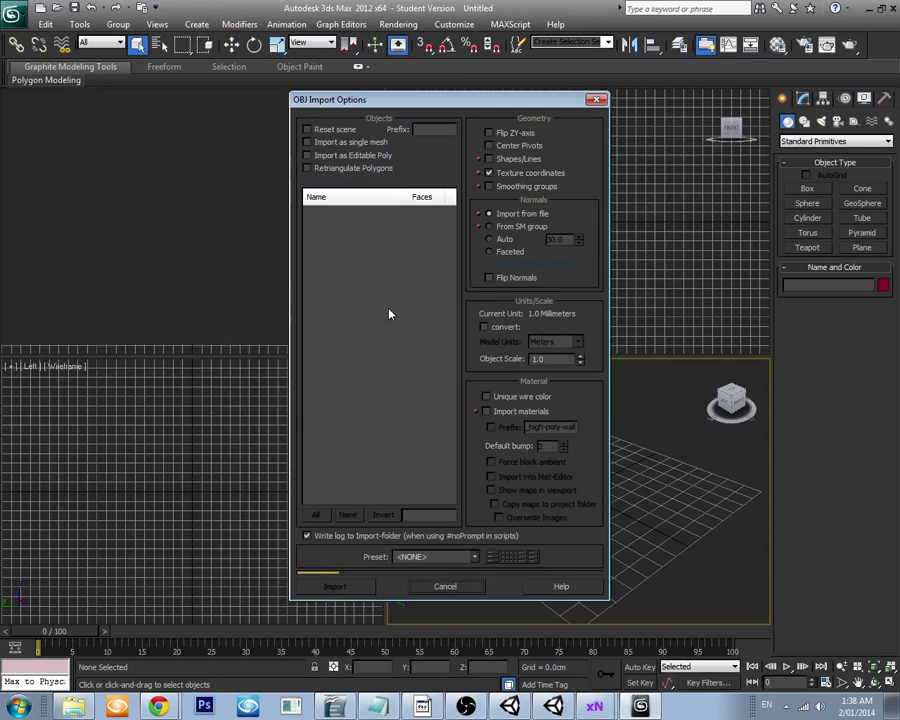
{"action": "left_click", "coordinate": [364, 587]}
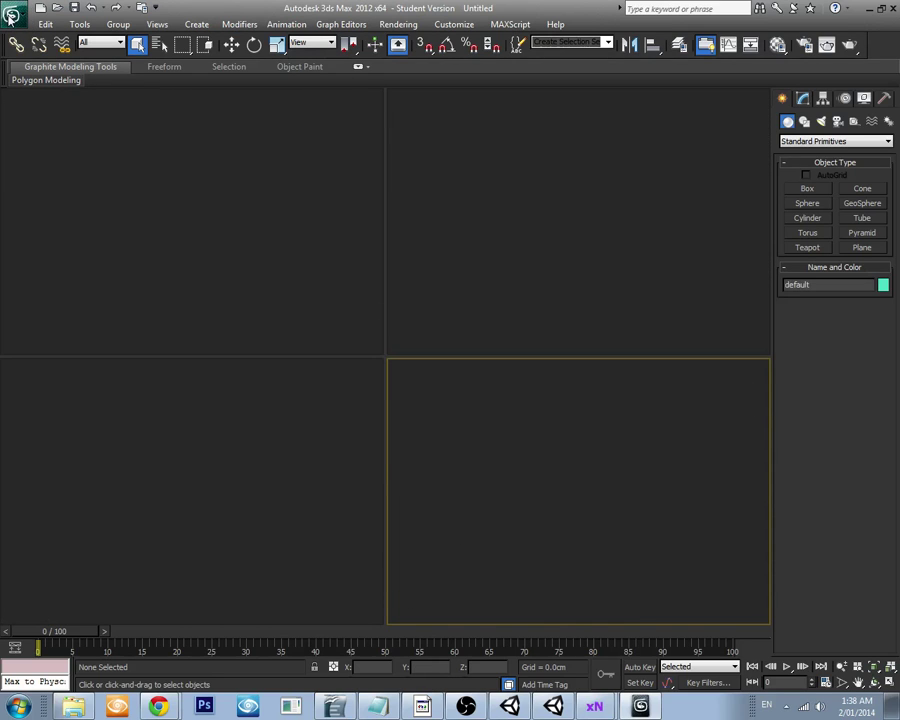
- Import low-poly-wall.obj with default options, accepting the name clash so it becomes default001
{"action": "left_click", "coordinate": [12, 14]}
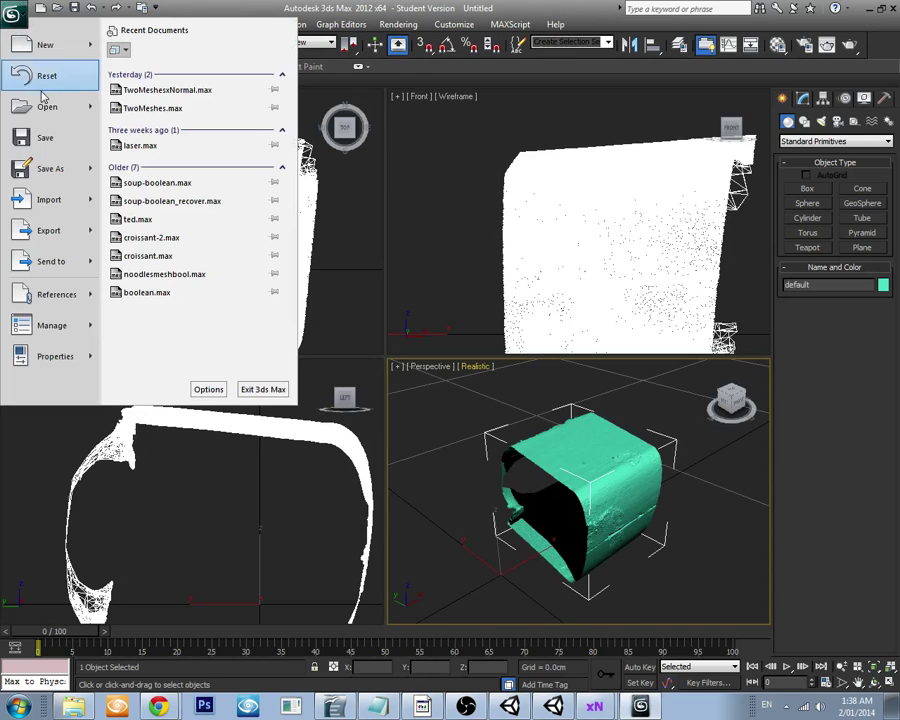
{"action": "left_click", "coordinate": [40, 198]}
{"action": "left_click", "coordinate": [121, 100]}
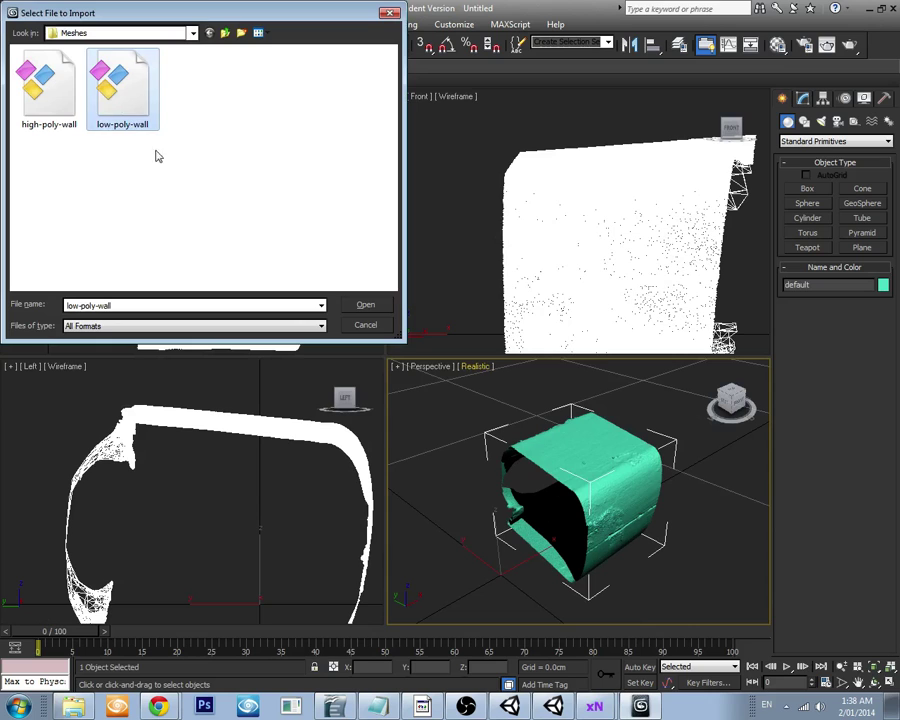
{"action": "left_click", "coordinate": [360, 305]}
{"action": "left_click", "coordinate": [334, 585]}
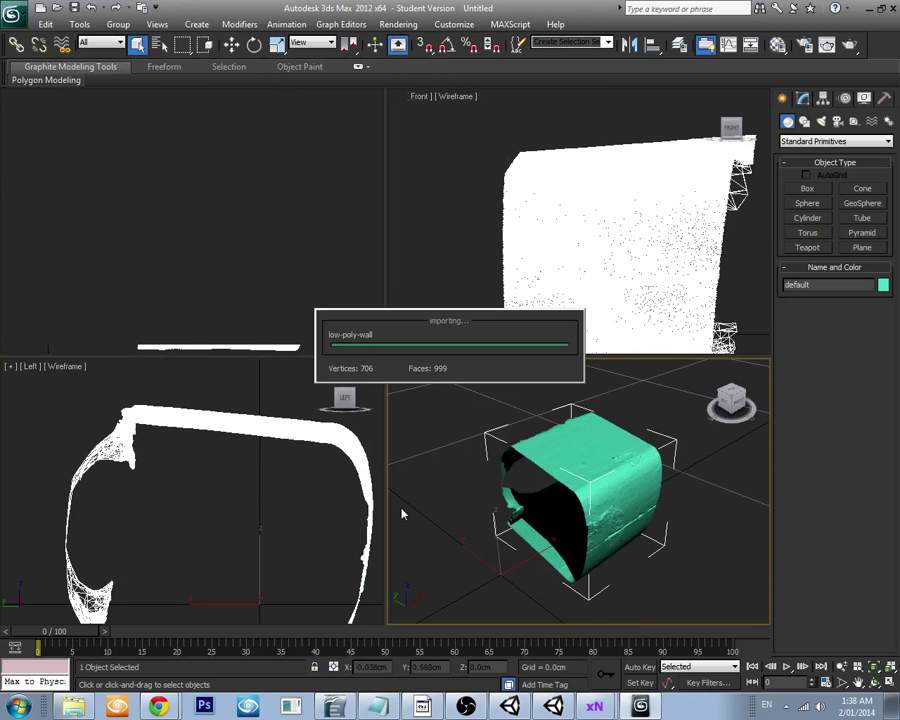
{"action": "left_click", "coordinate": [520, 381]}
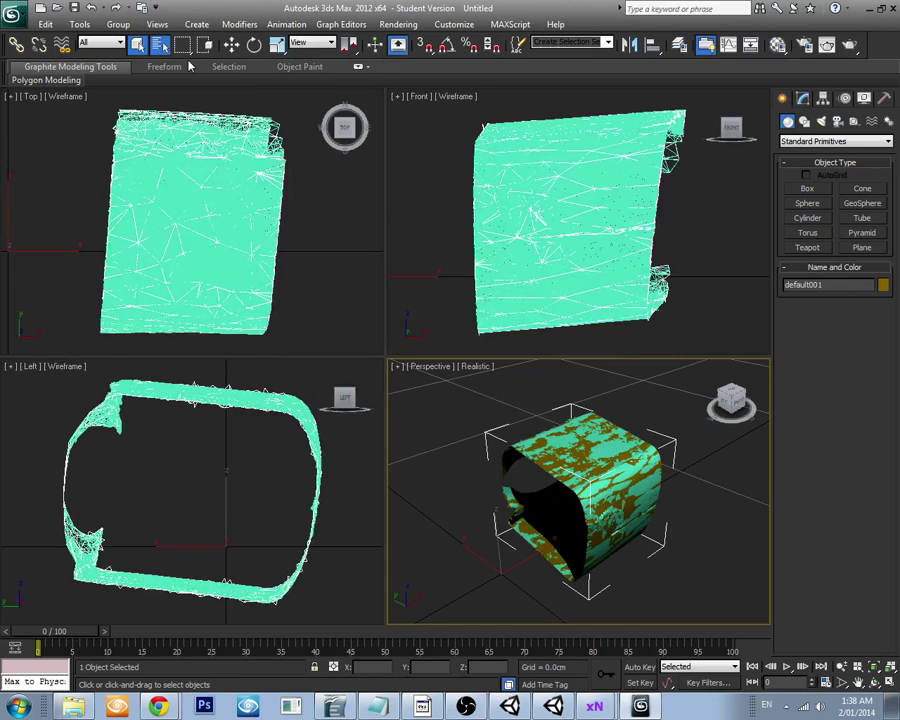
- Select default001 from the scene object list
{"action": "left_click", "coordinate": [160, 44]}
{"action": "left_click", "coordinate": [300, 295]}
{"action": "left_click", "coordinate": [503, 580]}
- Export the selected mesh, browsing to the K:\bumpmaptest\xNormal folder
{"action": "left_click", "coordinate": [12, 12]}
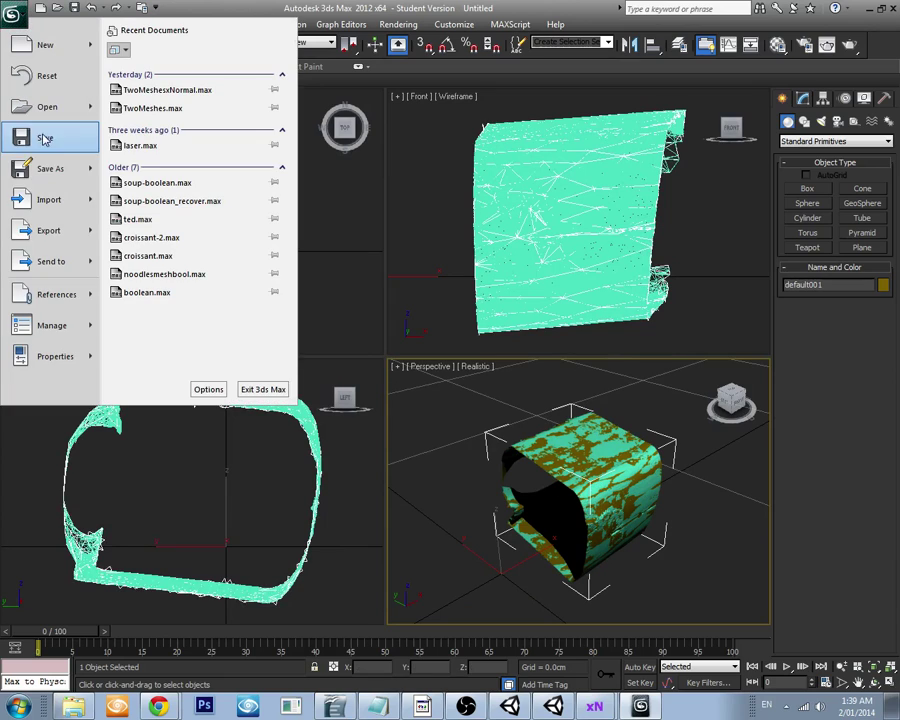
{"action": "mouse_move", "coordinate": [90, 237]}
{"action": "left_click", "coordinate": [166, 116]}
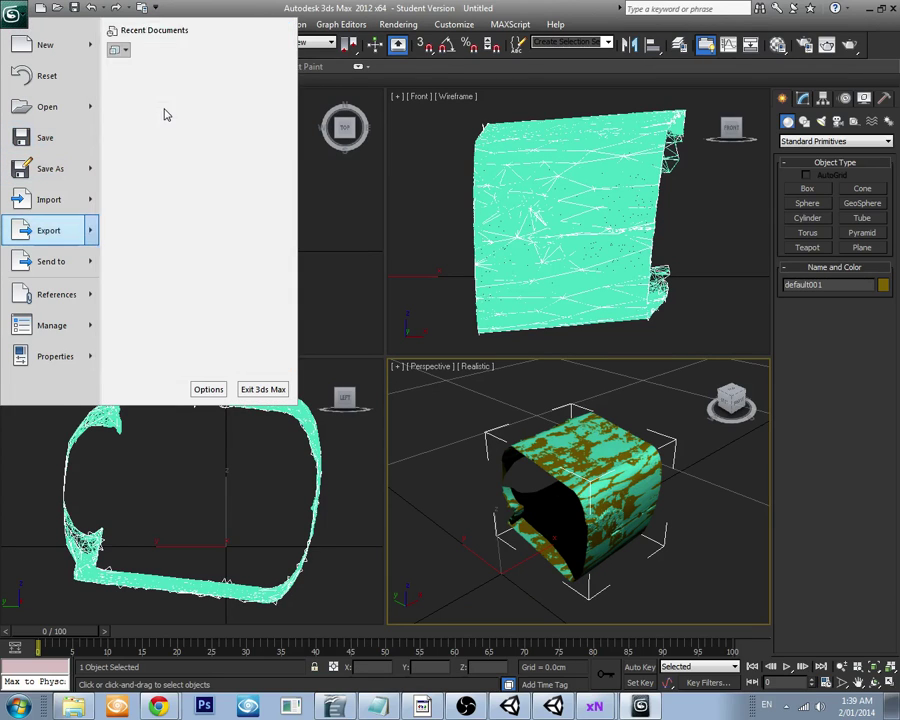
{"action": "left_click", "coordinate": [140, 30]}
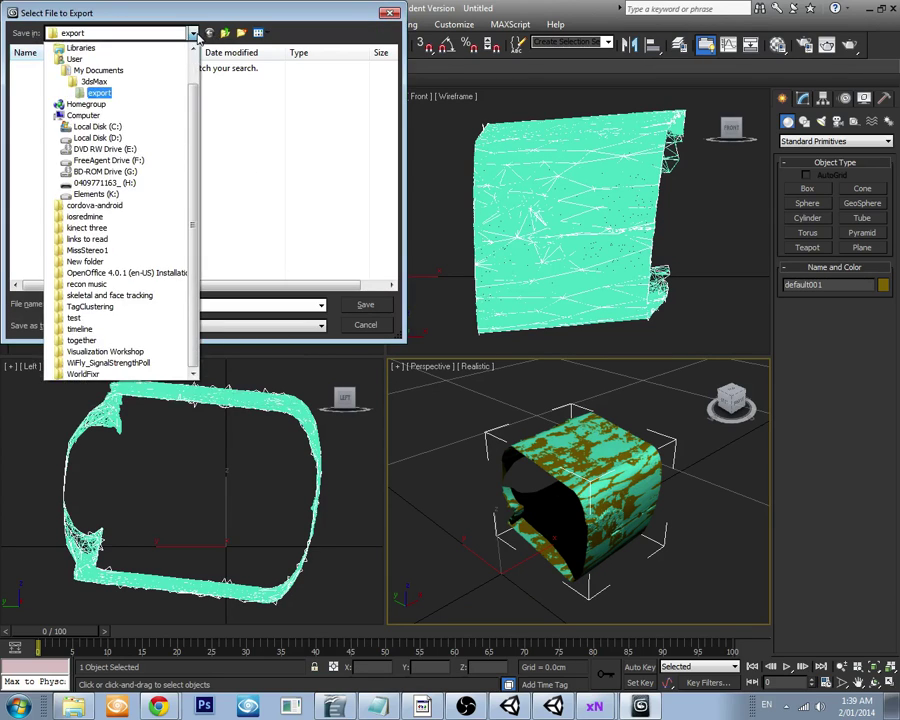
{"action": "left_click", "coordinate": [95, 137]}
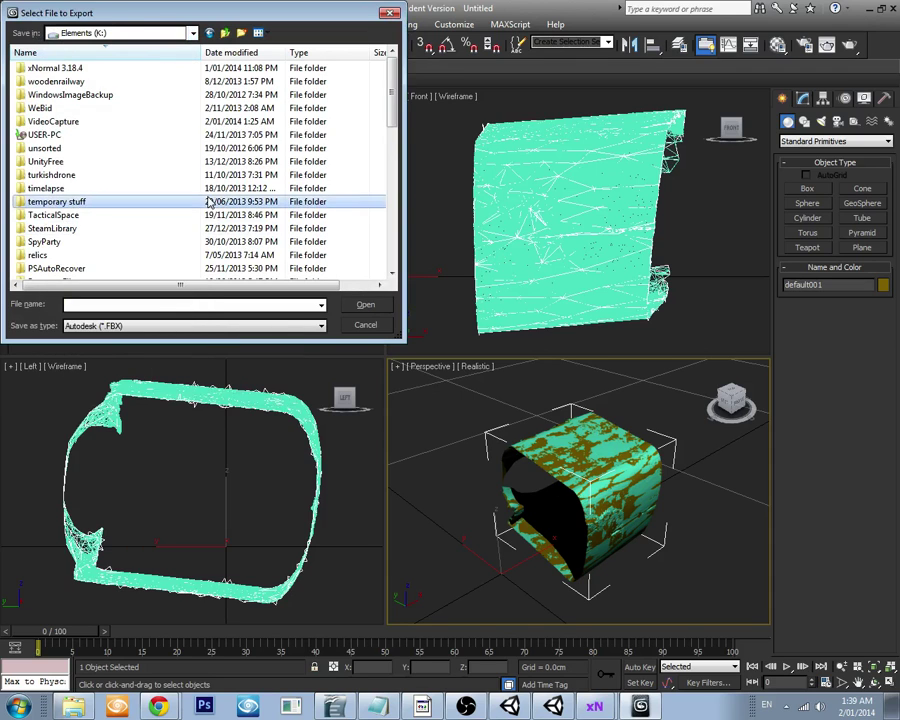
{"action": "scroll", "coordinate": [210, 202], "scroll_direction": "down", "scroll_amount": 10}
{"action": "double_click", "coordinate": [60, 134]}
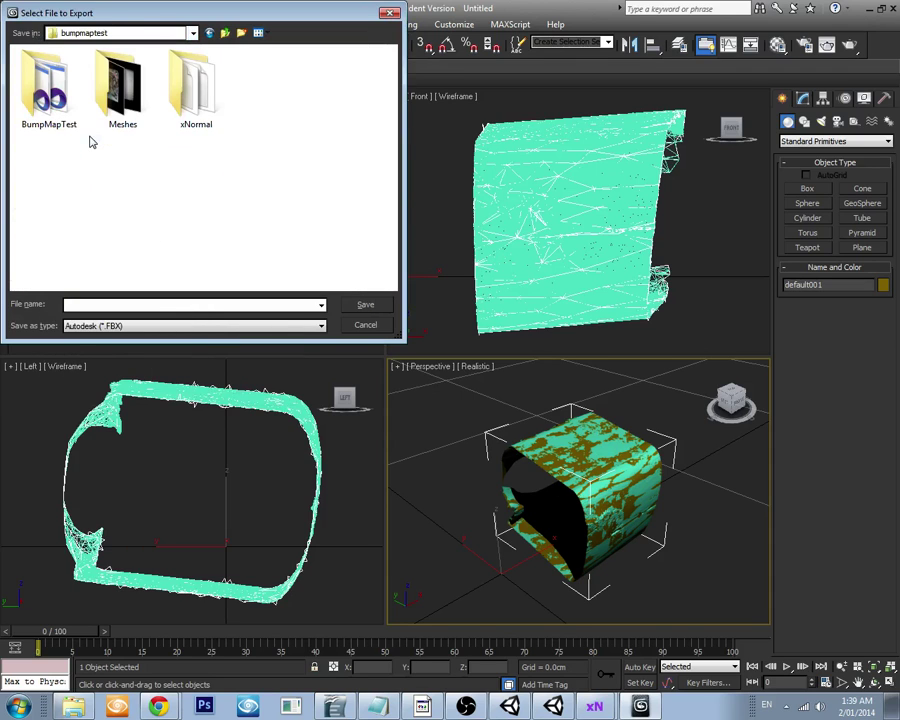
{"action": "left_click", "coordinate": [200, 100]}
{"action": "double_click", "coordinate": [200, 100]}
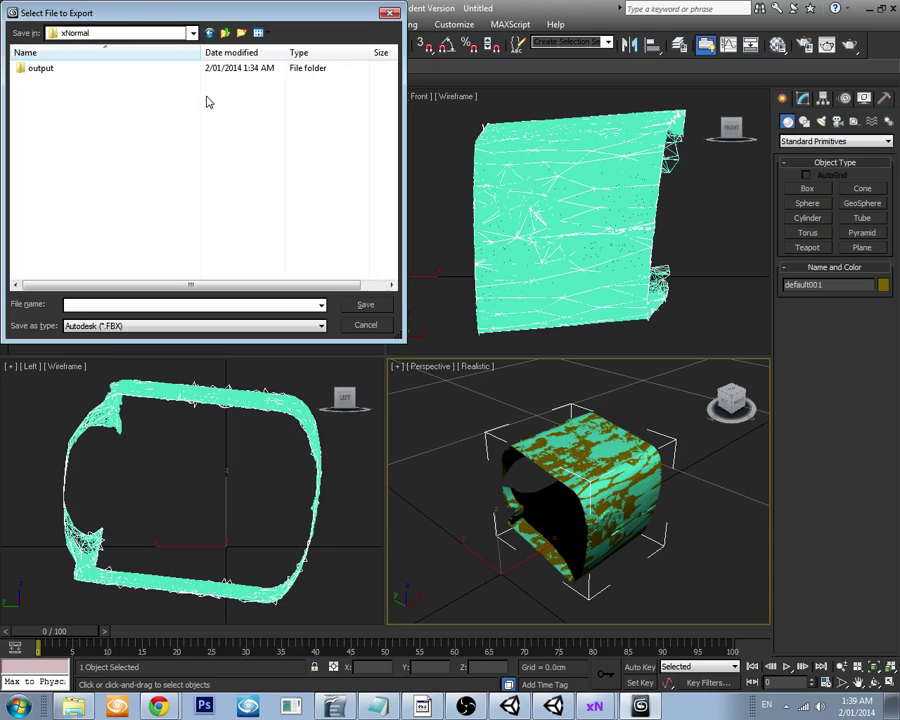
{"action": "double_click", "coordinate": [58, 74]}
{"action": "left_click", "coordinate": [225, 32]}
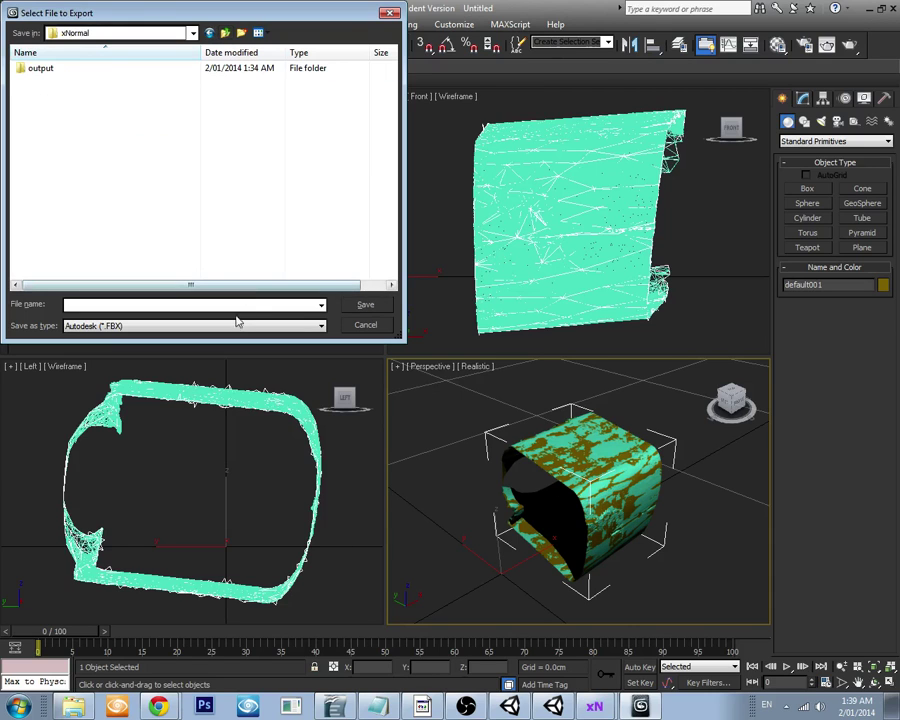
- Save it in xNormal SBM format, replacing the existing low2.SBM
{"action": "left_click", "coordinate": [321, 327]}
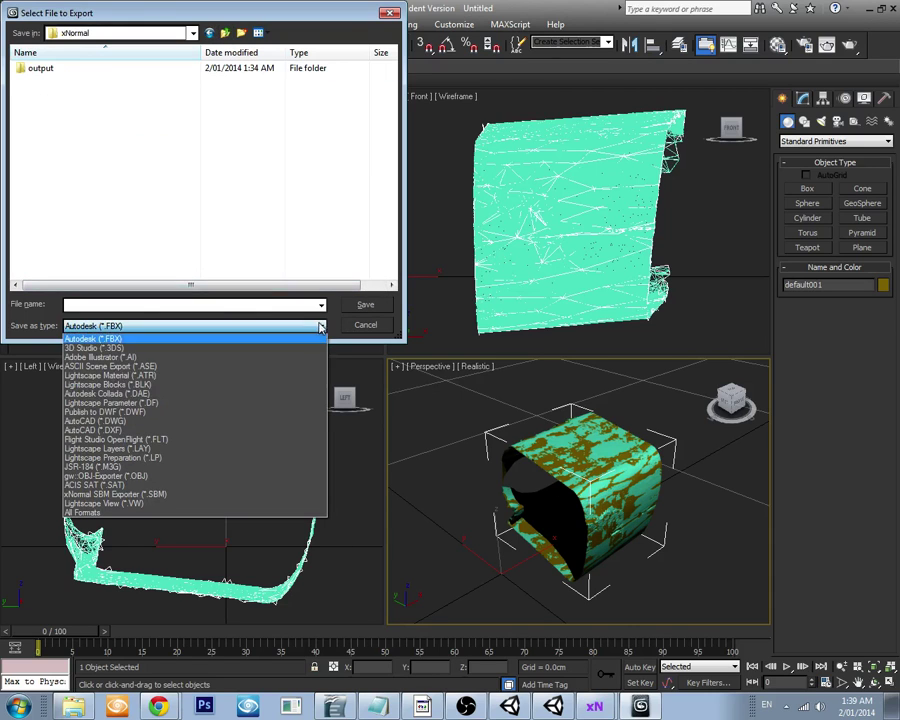
{"action": "left_click", "coordinate": [104, 497]}
{"action": "left_click", "coordinate": [70, 121]}
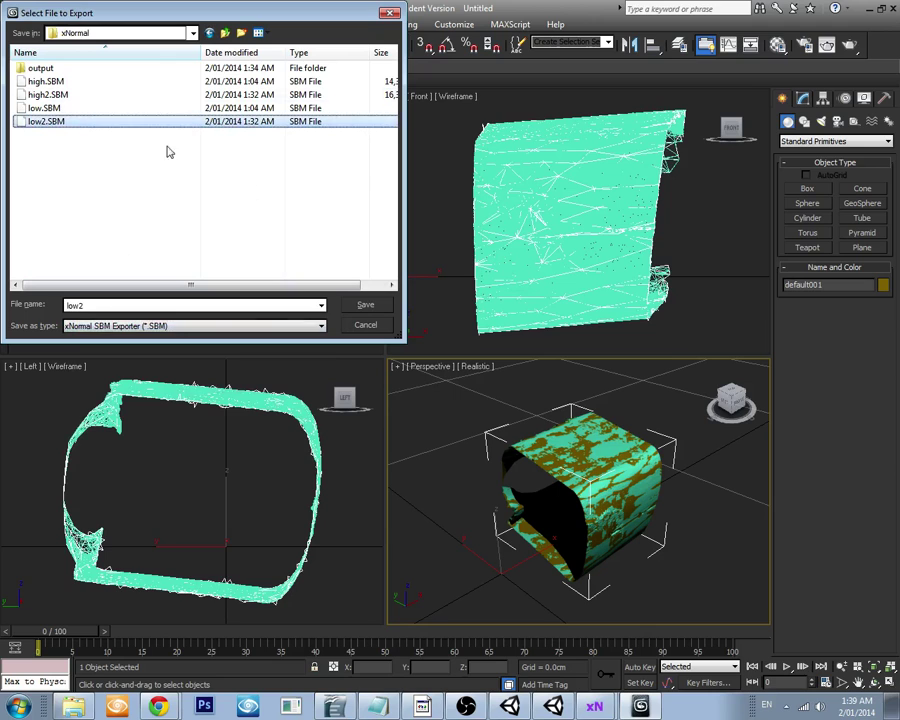
{"action": "left_click", "coordinate": [388, 309]}
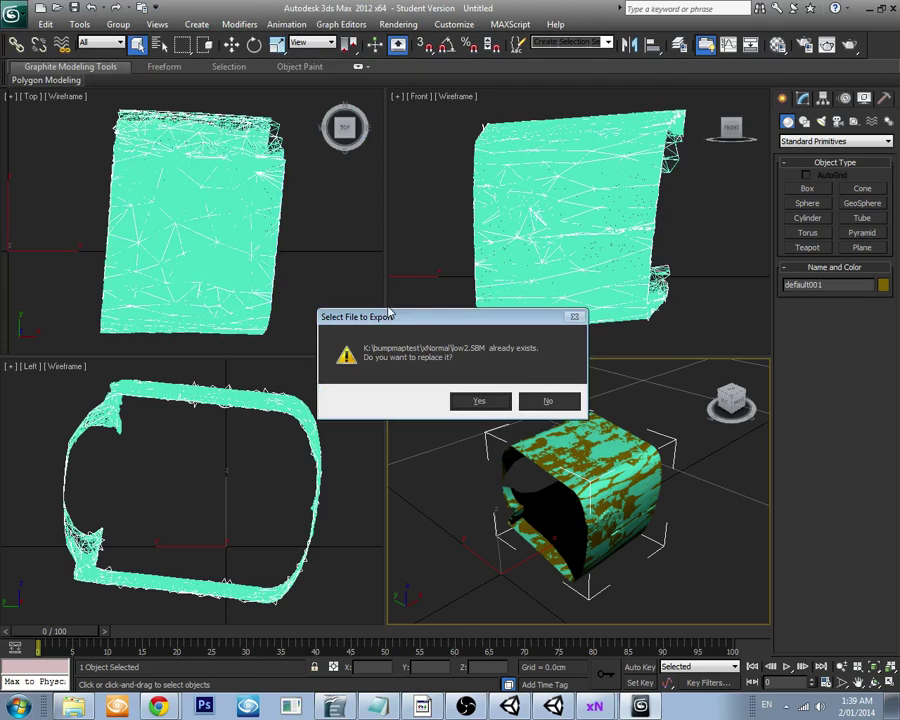
{"action": "left_click", "coordinate": [478, 399]}
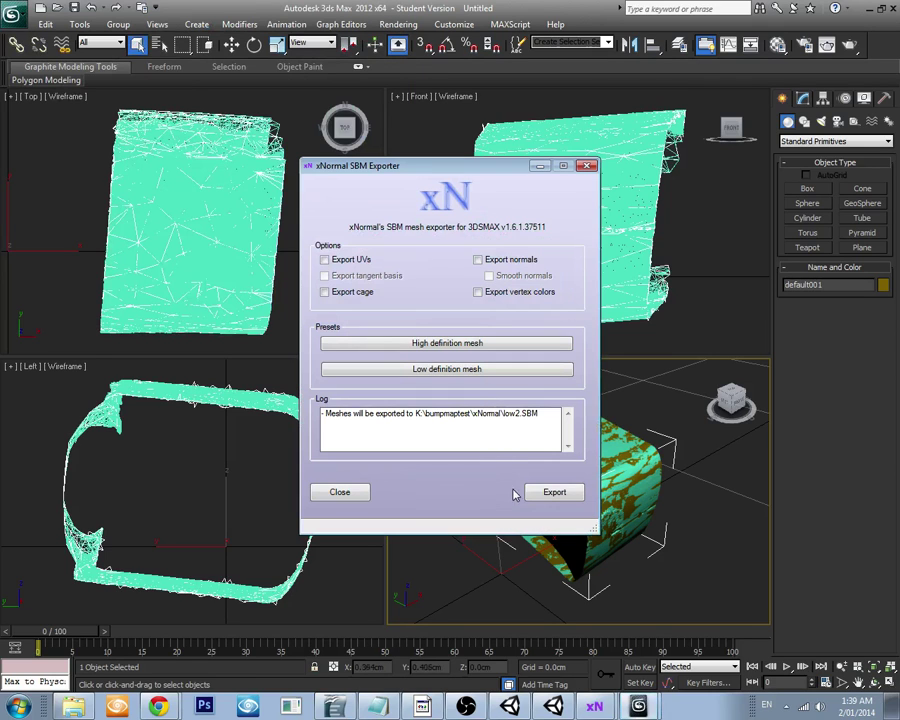
- Export with the Low definition preset and no cage, then quit 3ds Max
{"action": "left_click", "coordinate": [464, 370]}
{"action": "left_click", "coordinate": [325, 292]}
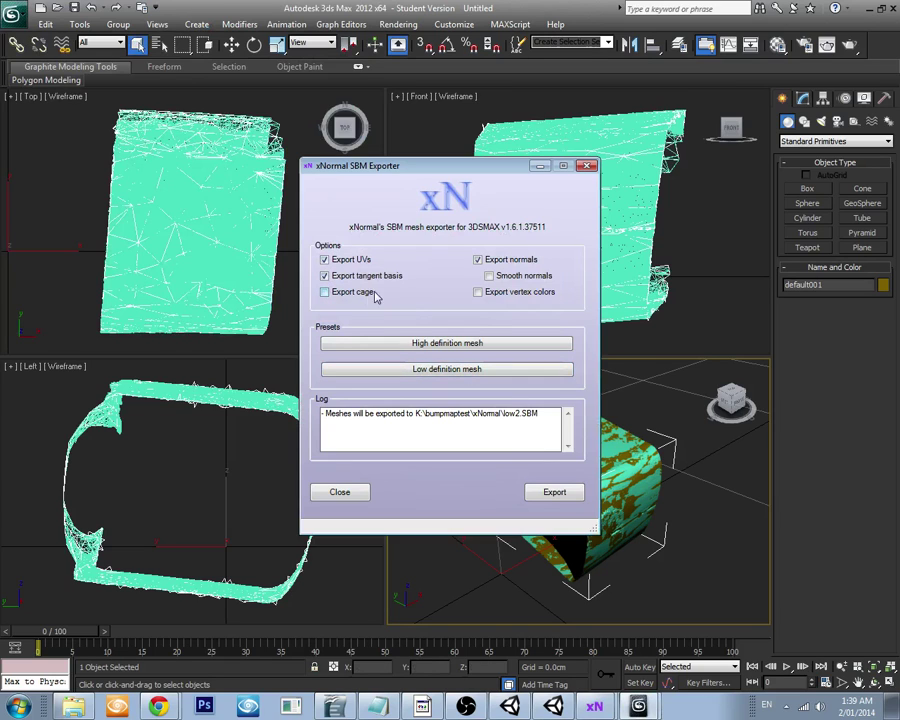
{"action": "left_click", "coordinate": [556, 493]}
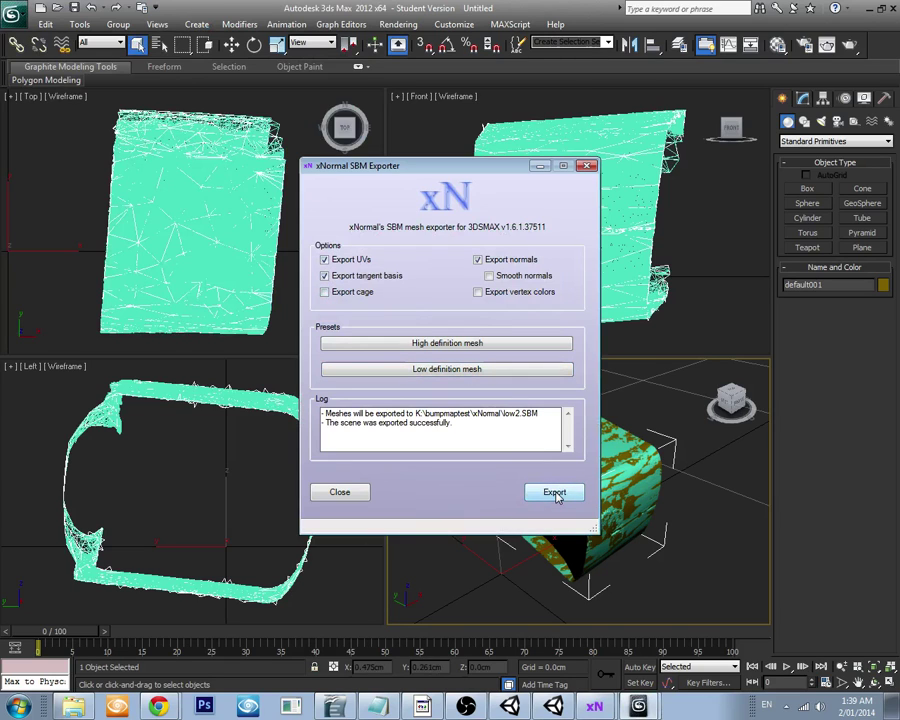
{"action": "left_click", "coordinate": [342, 491]}
{"action": "left_click", "coordinate": [886, 9]}
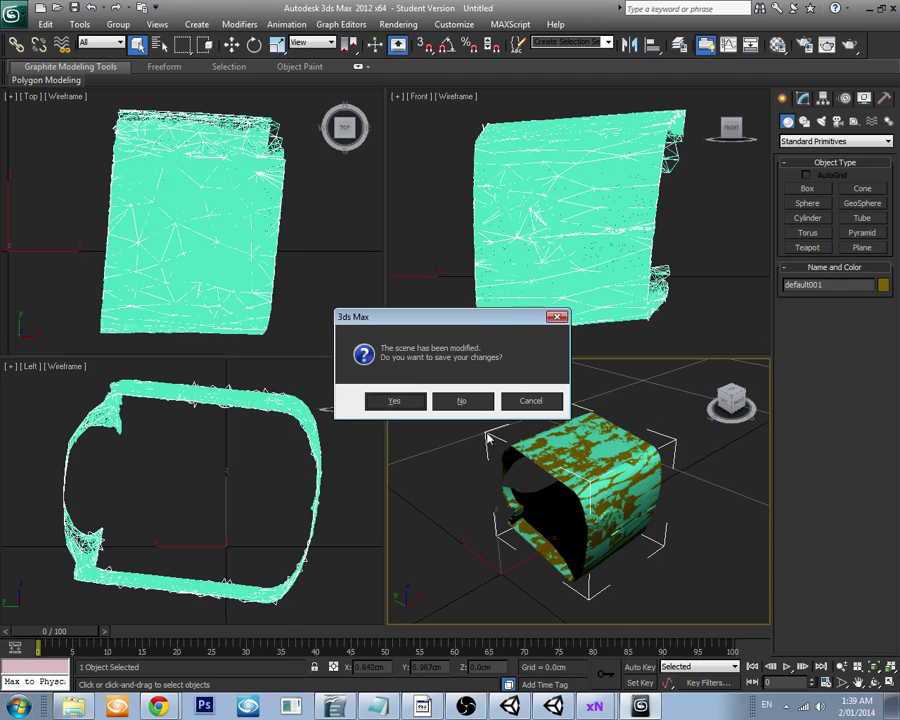
- Discard the 3ds Max scene changes and remove the old low2.SBM from xNormal's low definition list
{"action": "left_click", "coordinate": [460, 512]}
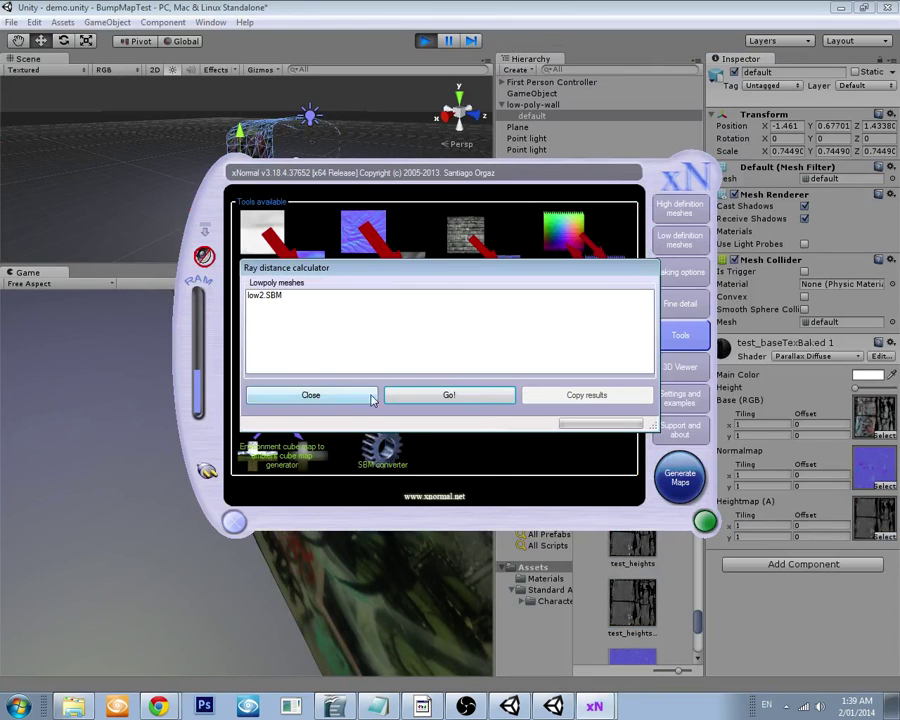
{"action": "left_click", "coordinate": [372, 400]}
{"action": "left_click", "coordinate": [680, 240]}
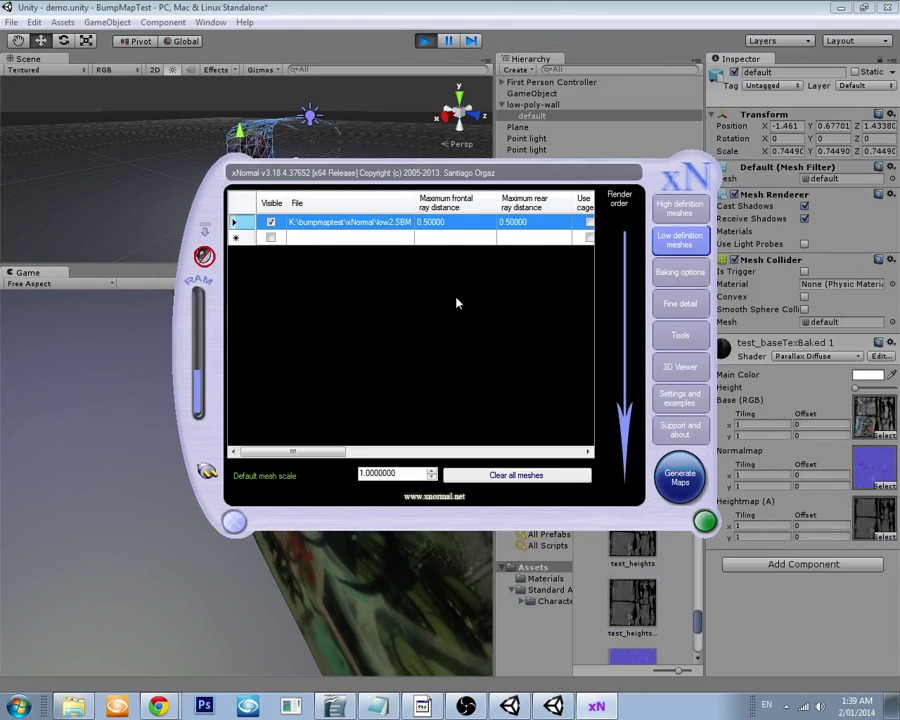
{"action": "right_click", "coordinate": [370, 229]}
{"action": "left_click", "coordinate": [378, 232]}
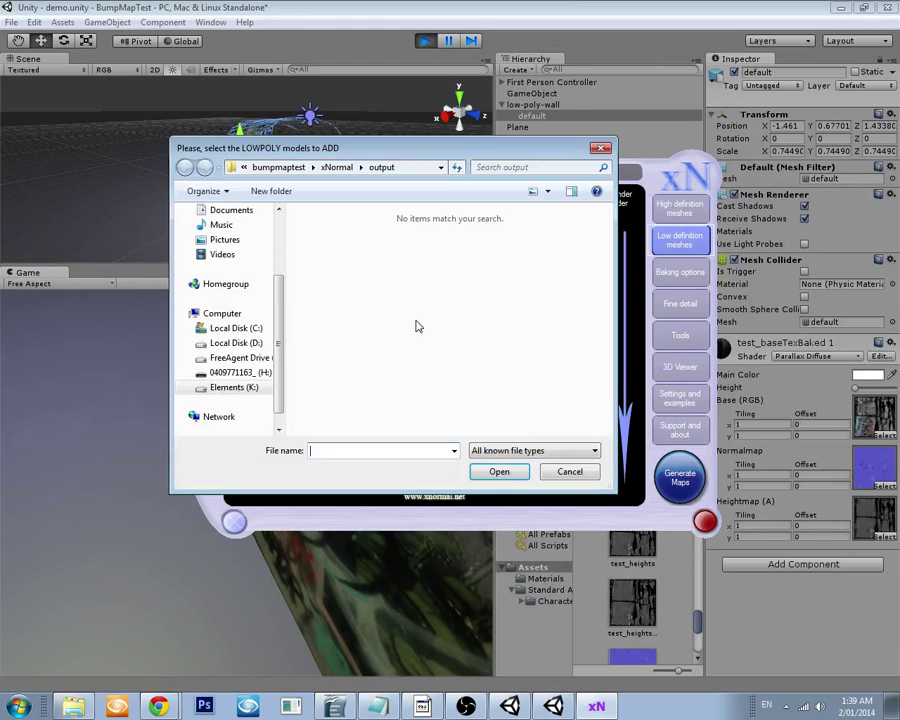
{"action": "left_click", "coordinate": [569, 471]}
{"action": "left_click", "coordinate": [562, 474]}
- Add the updated low2.SBM from the xNormal folder as the low-poly mesh
{"action": "right_click", "coordinate": [396, 298]}
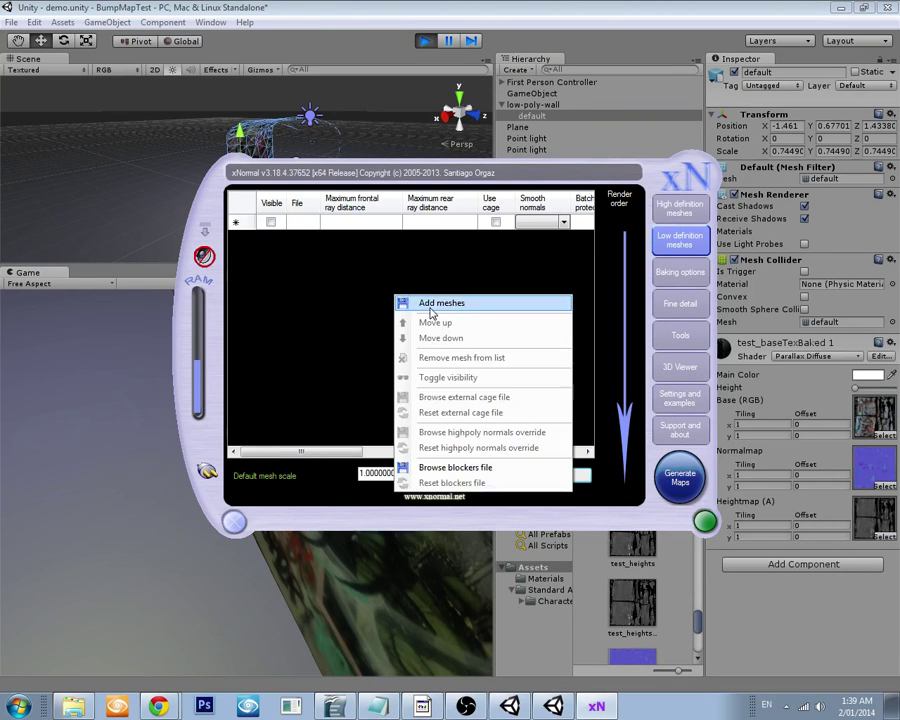
{"action": "left_click", "coordinate": [434, 306]}
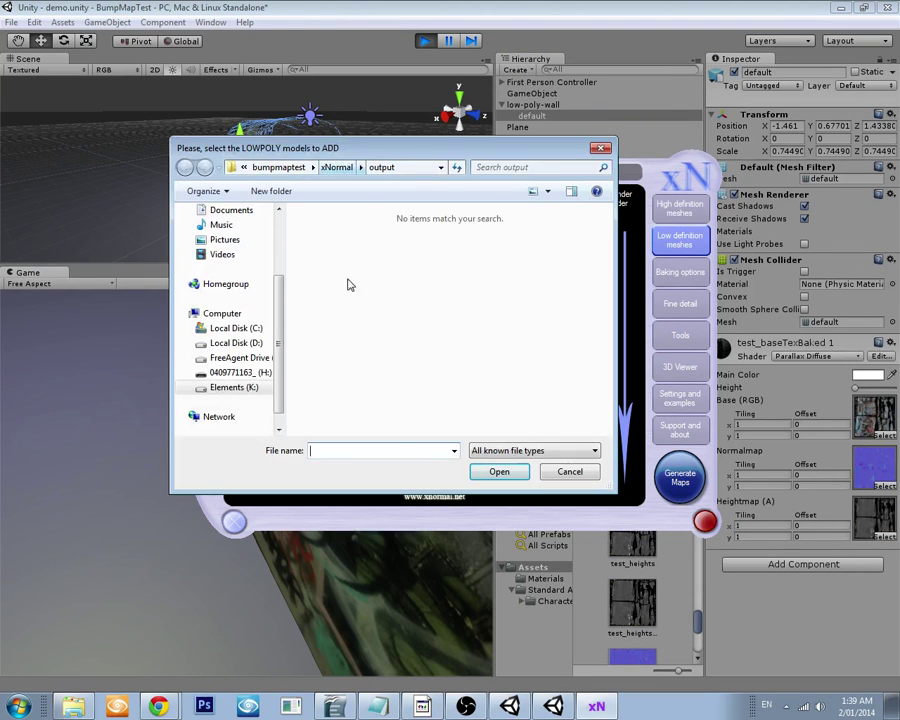
{"action": "left_click", "coordinate": [340, 168]}
{"action": "left_click", "coordinate": [331, 290]}
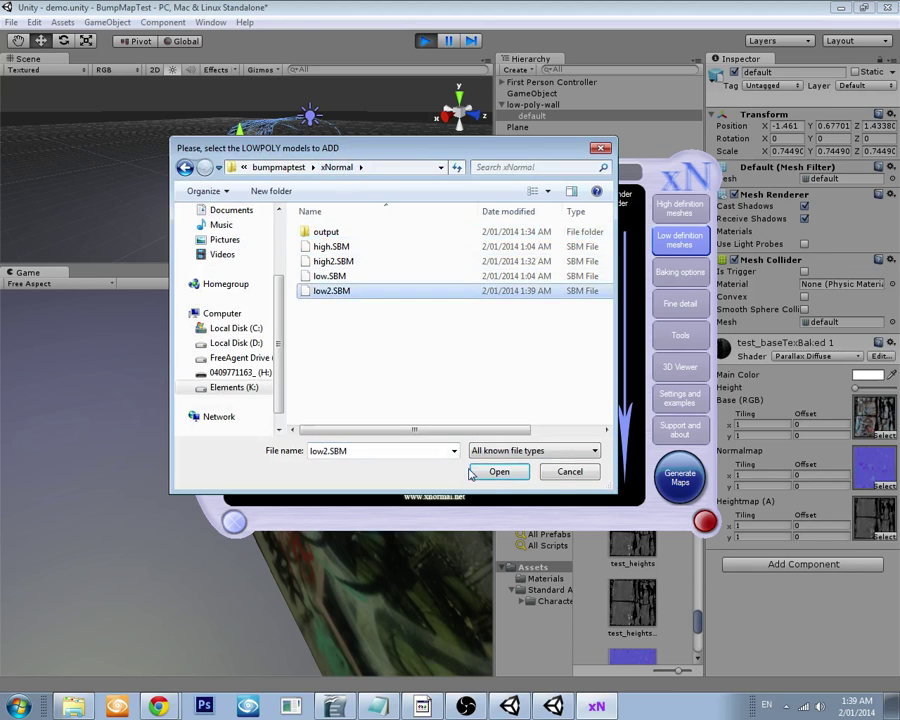
{"action": "left_click", "coordinate": [474, 472]}
- Run the ray distance calculator on low2.SBM, yielding front max 5.291 and rear max 1.721
{"action": "left_click", "coordinate": [667, 339]}
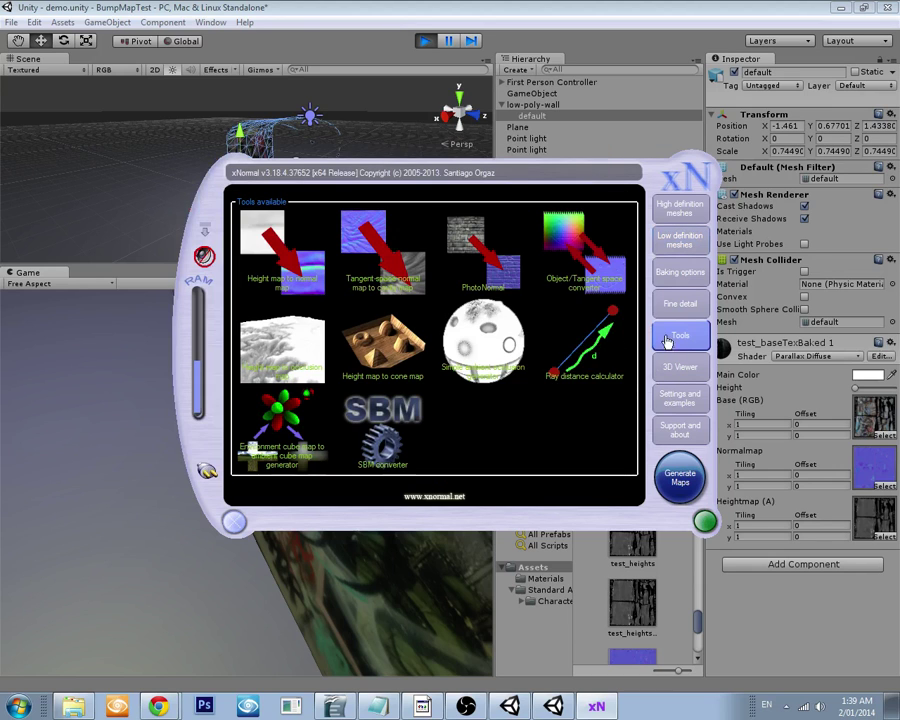
{"action": "left_click", "coordinate": [586, 362]}
{"action": "left_click", "coordinate": [440, 397]}
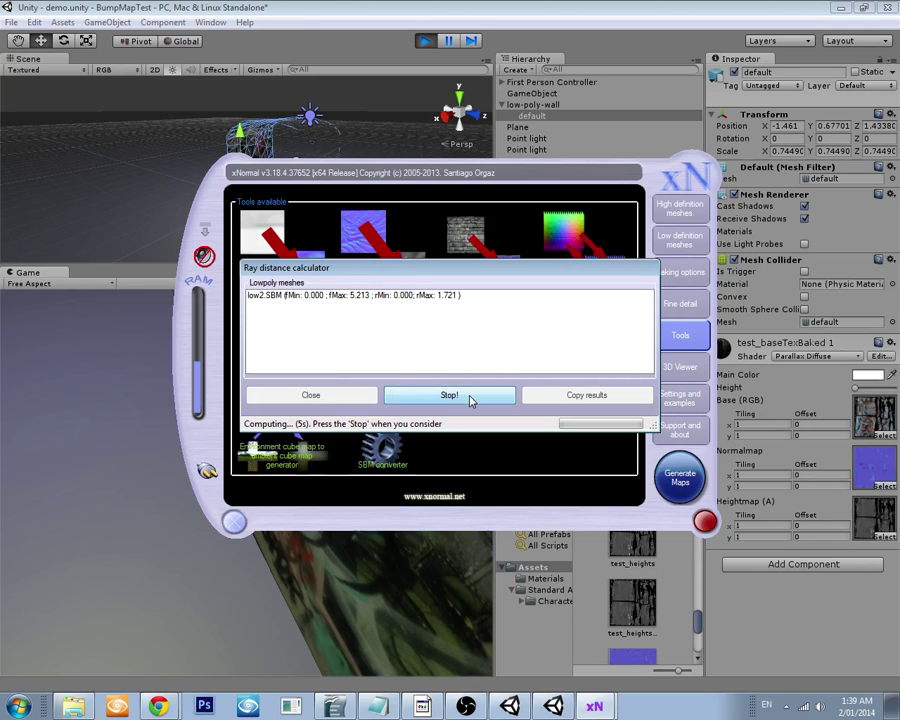
{"action": "left_click", "coordinate": [448, 394]}
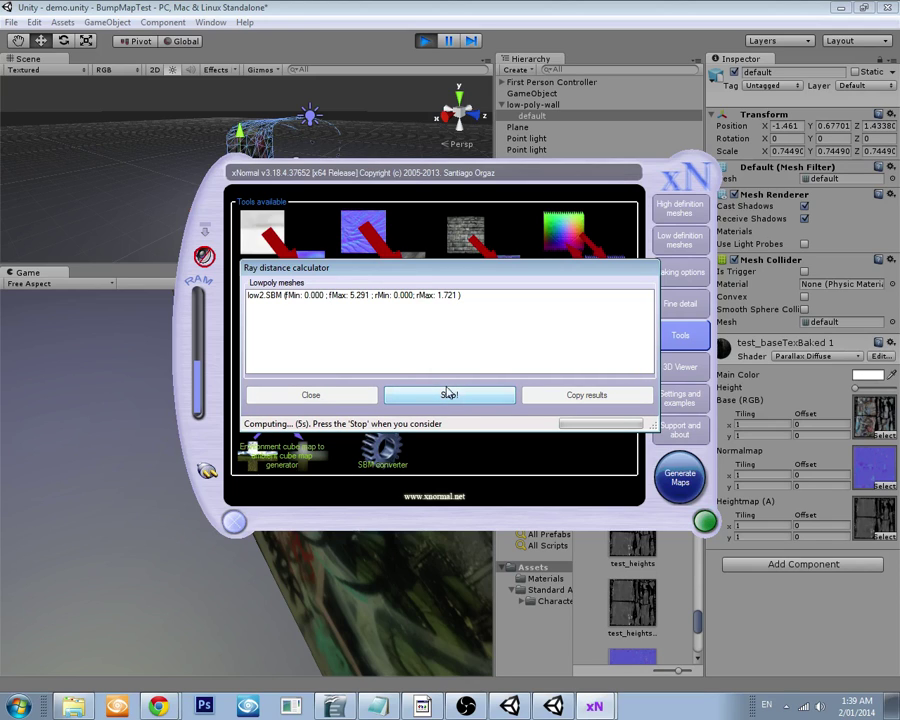
{"action": "left_click", "coordinate": [472, 398]}
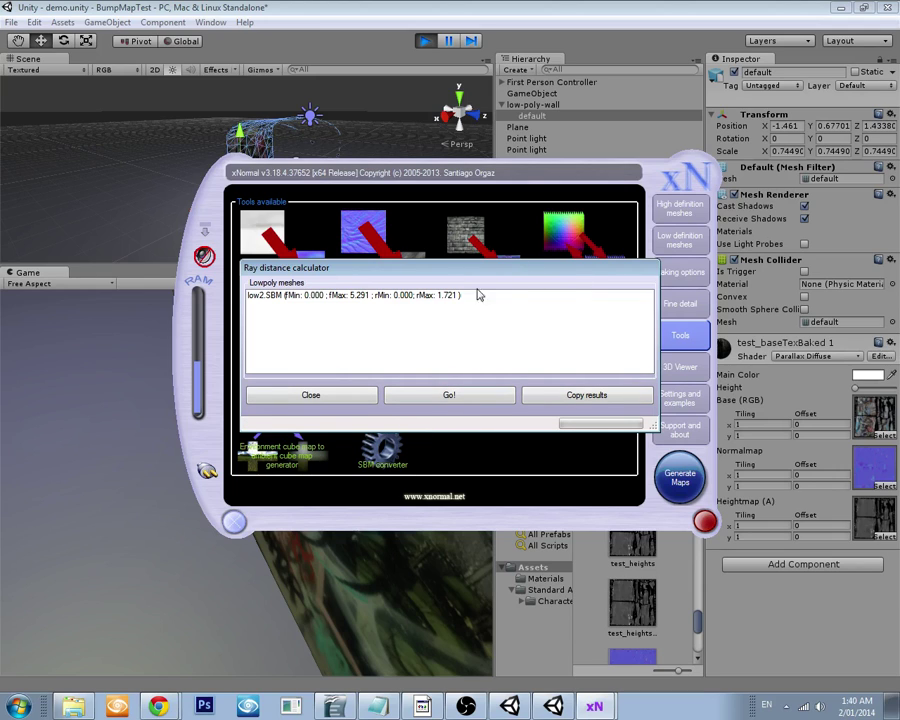
- Copy the computed ray distances and close the calculator
{"action": "mouse_move", "coordinate": [485, 272]}
{"action": "left_mouse_down"}
{"action": "mouse_move", "coordinate": [528, 211]}
{"action": "mouse_move", "coordinate": [484, 312]}
{"action": "mouse_move", "coordinate": [469, 266]}
{"action": "left_mouse_up"}
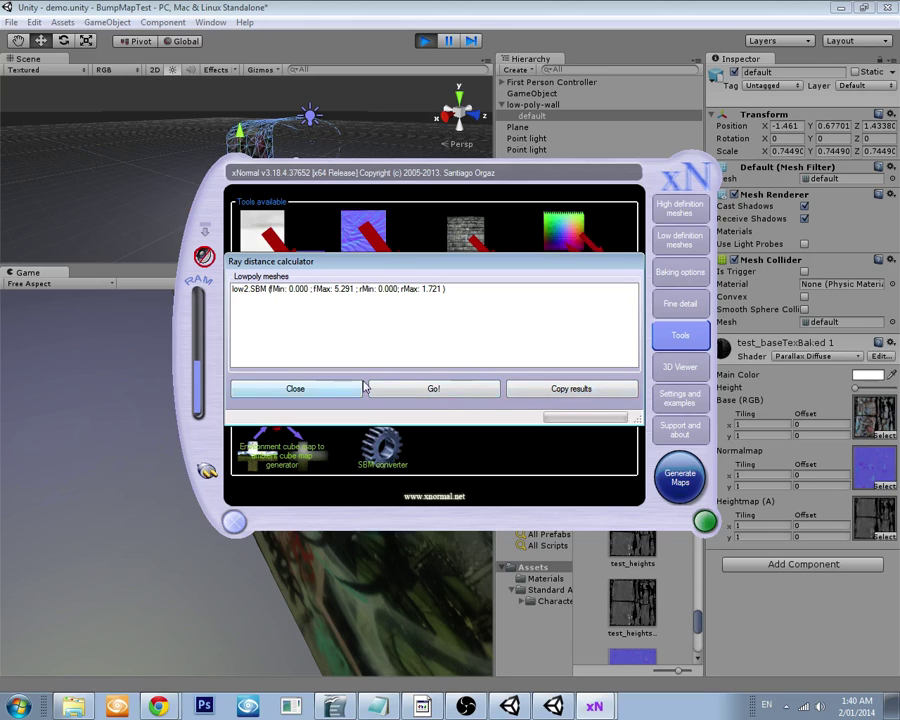
{"action": "left_click", "coordinate": [562, 392]}
{"action": "left_click", "coordinate": [474, 398]}
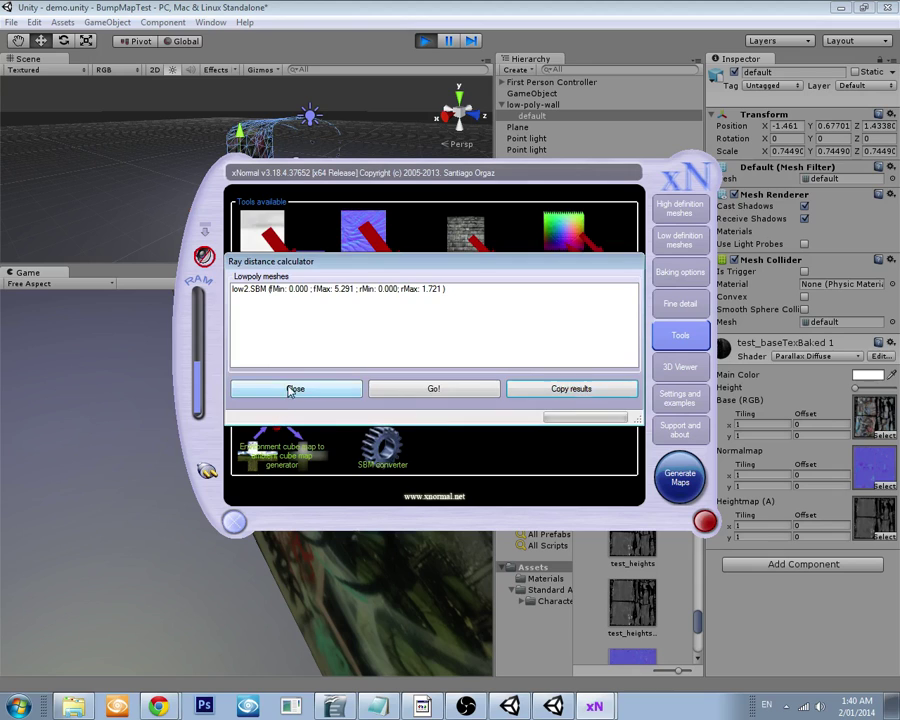
{"action": "left_click", "coordinate": [292, 390]}
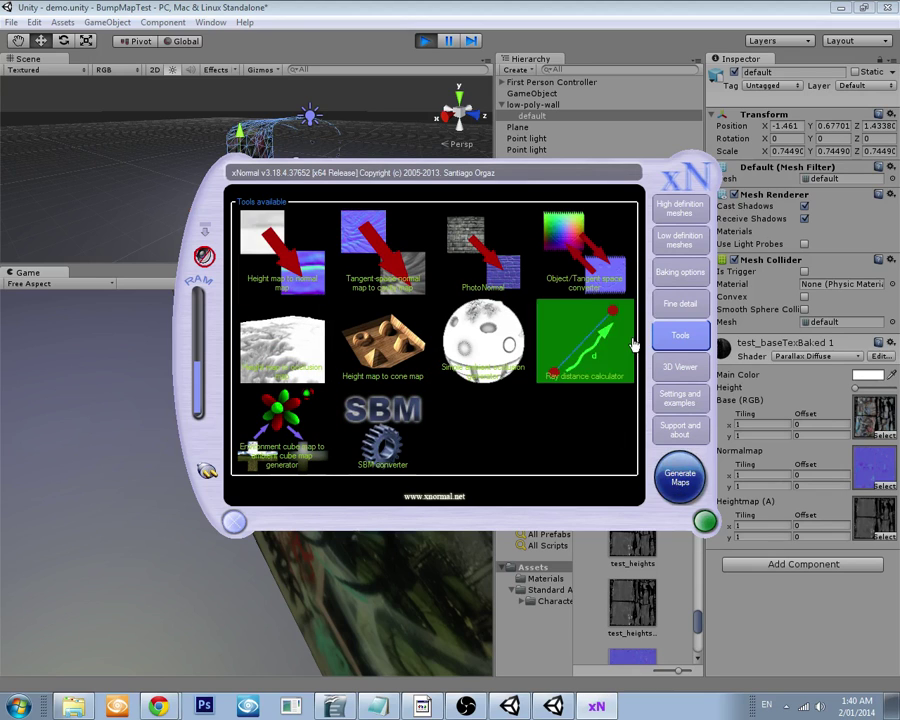